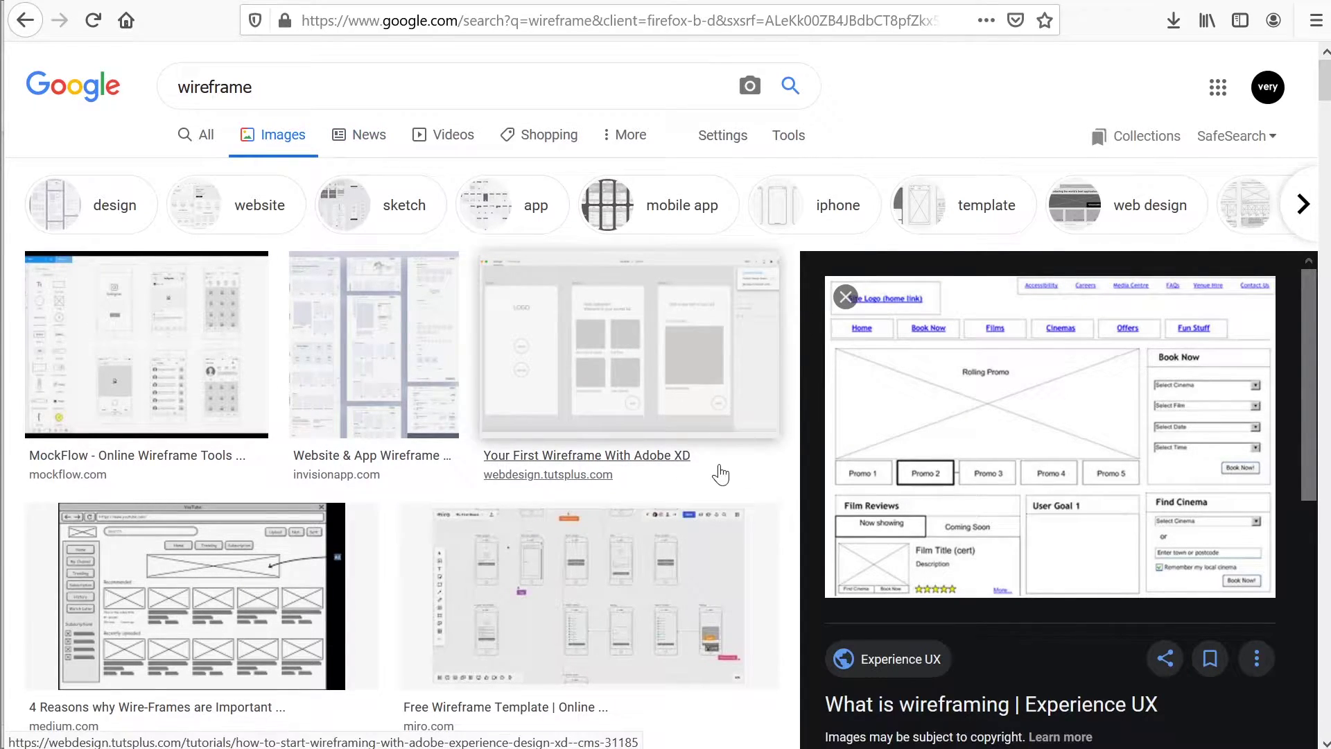
Step: Scroll the 'wireframe' image results and preview the Webpage Wireframe Toolbox and Cacoo images
scroll(727, 534, down, 3)
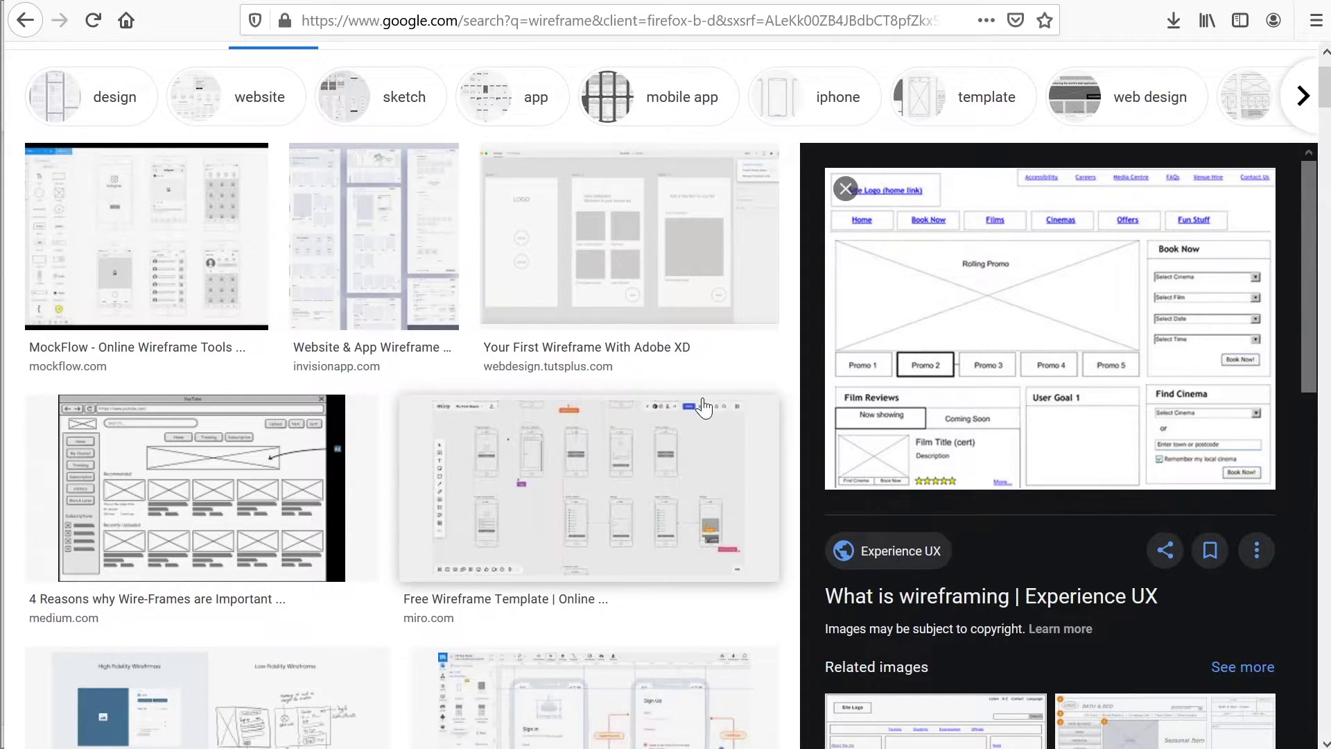
scroll(704, 407, down, 5)
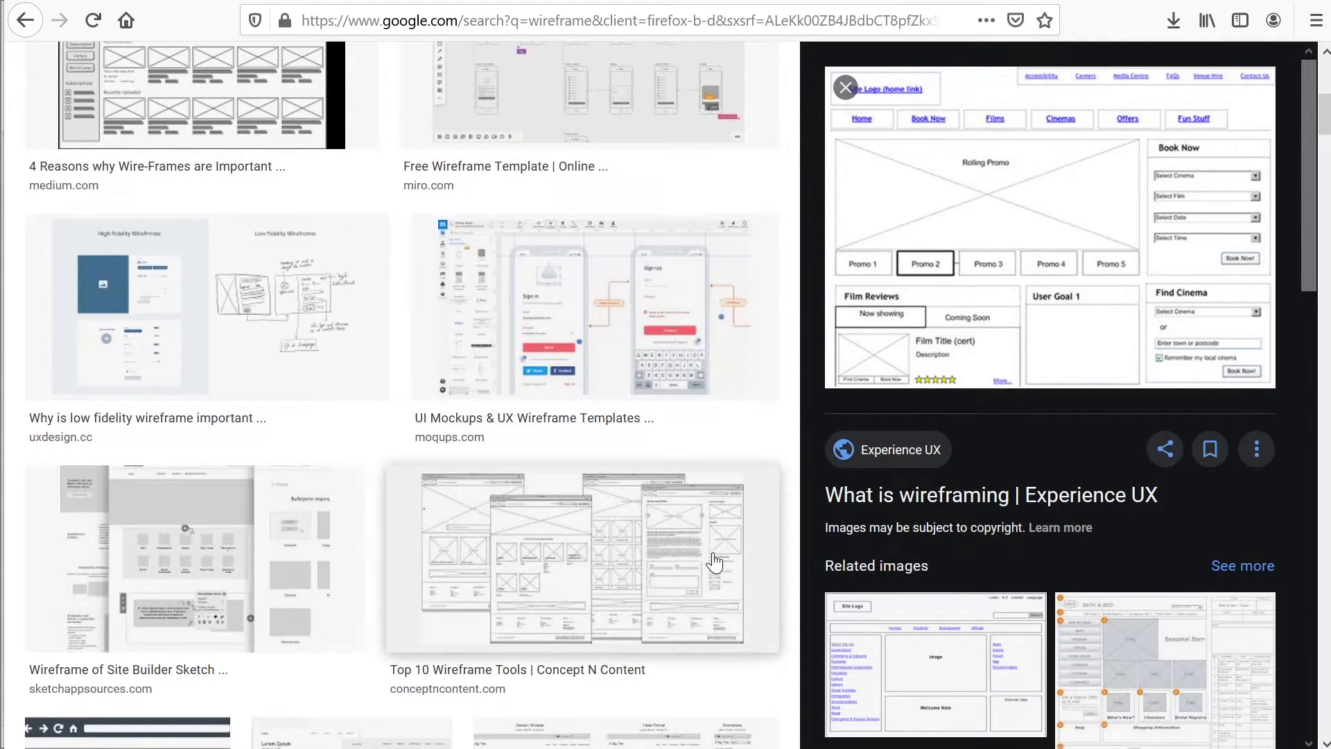
scroll(604, 434, down, 5)
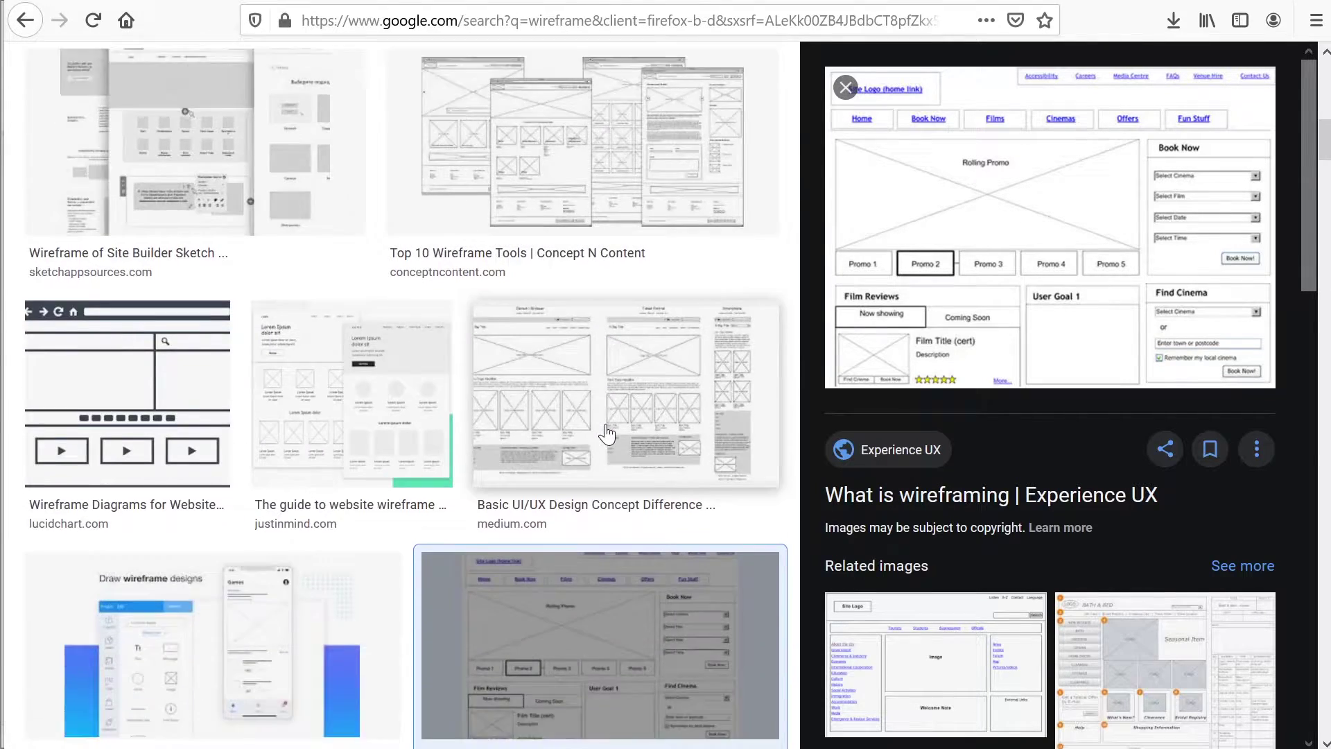
scroll(606, 433, down, 8)
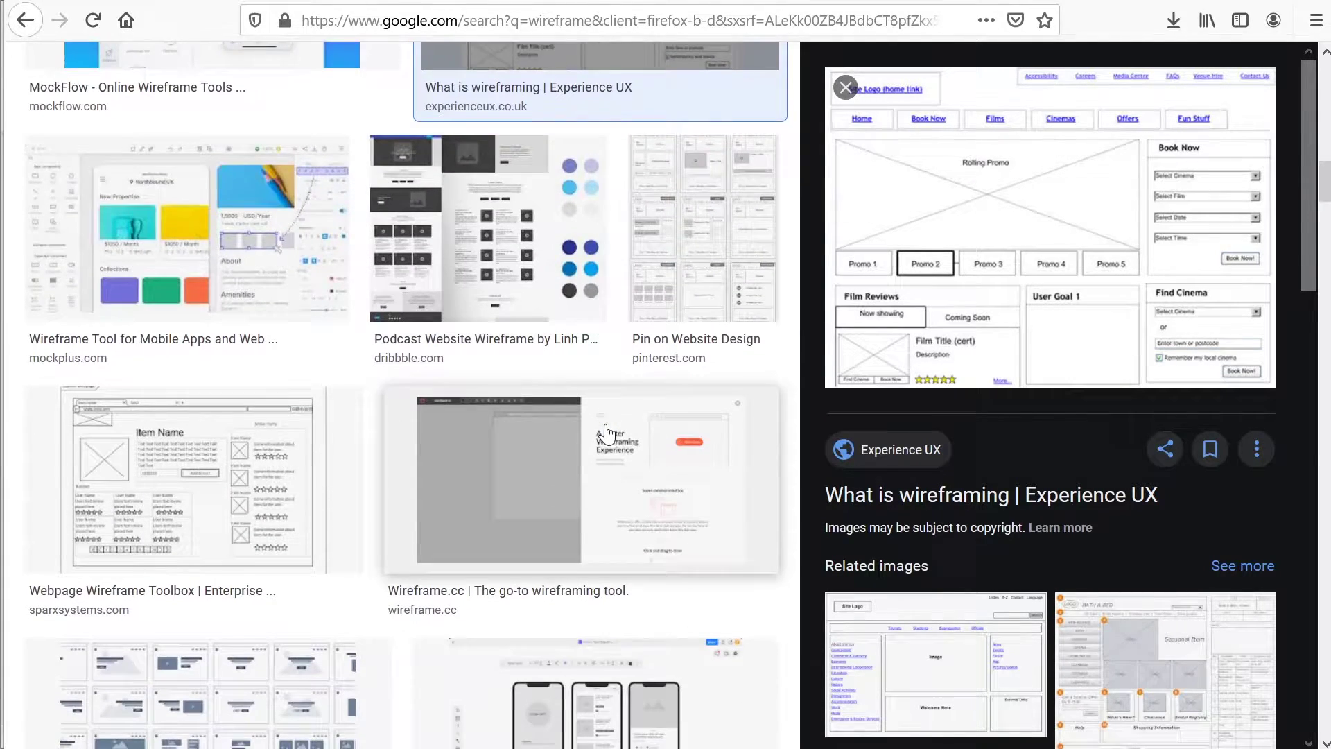
scroll(605, 433, down, 3)
click(180, 281)
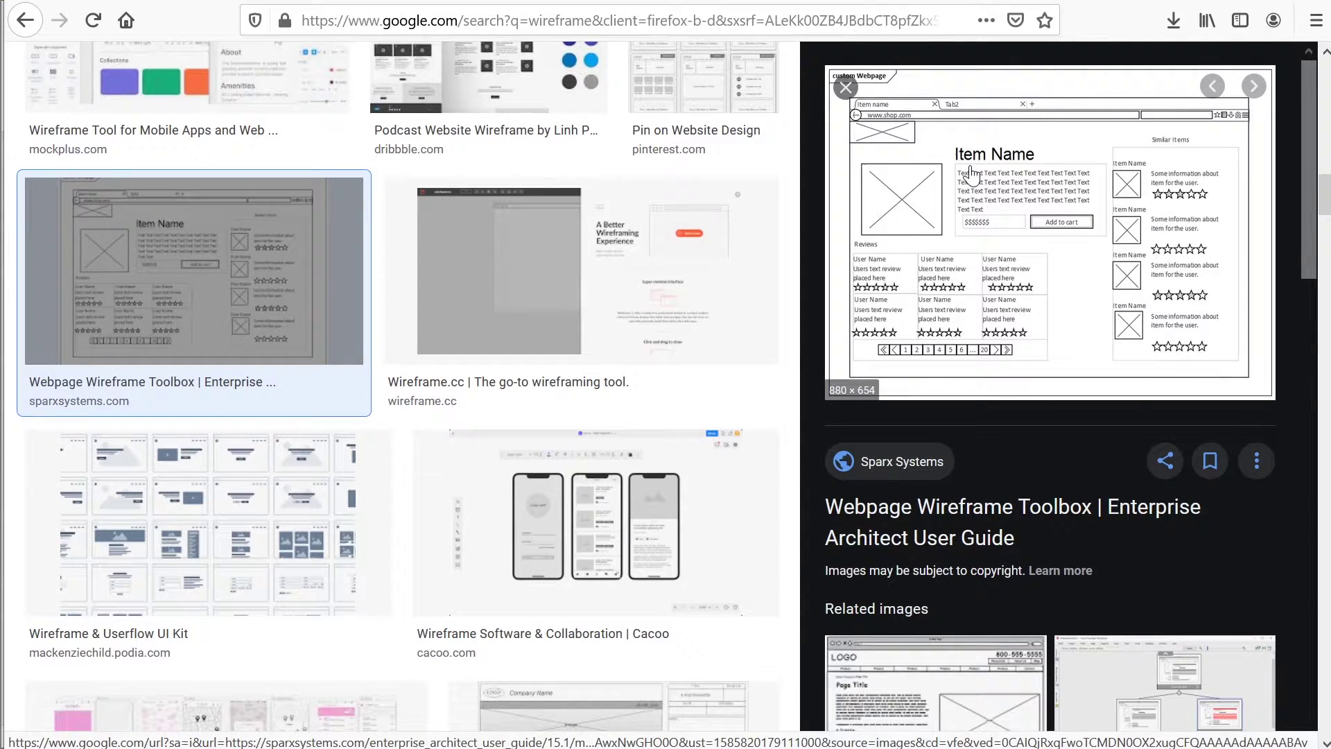
scroll(966, 172, down, 2)
click(633, 523)
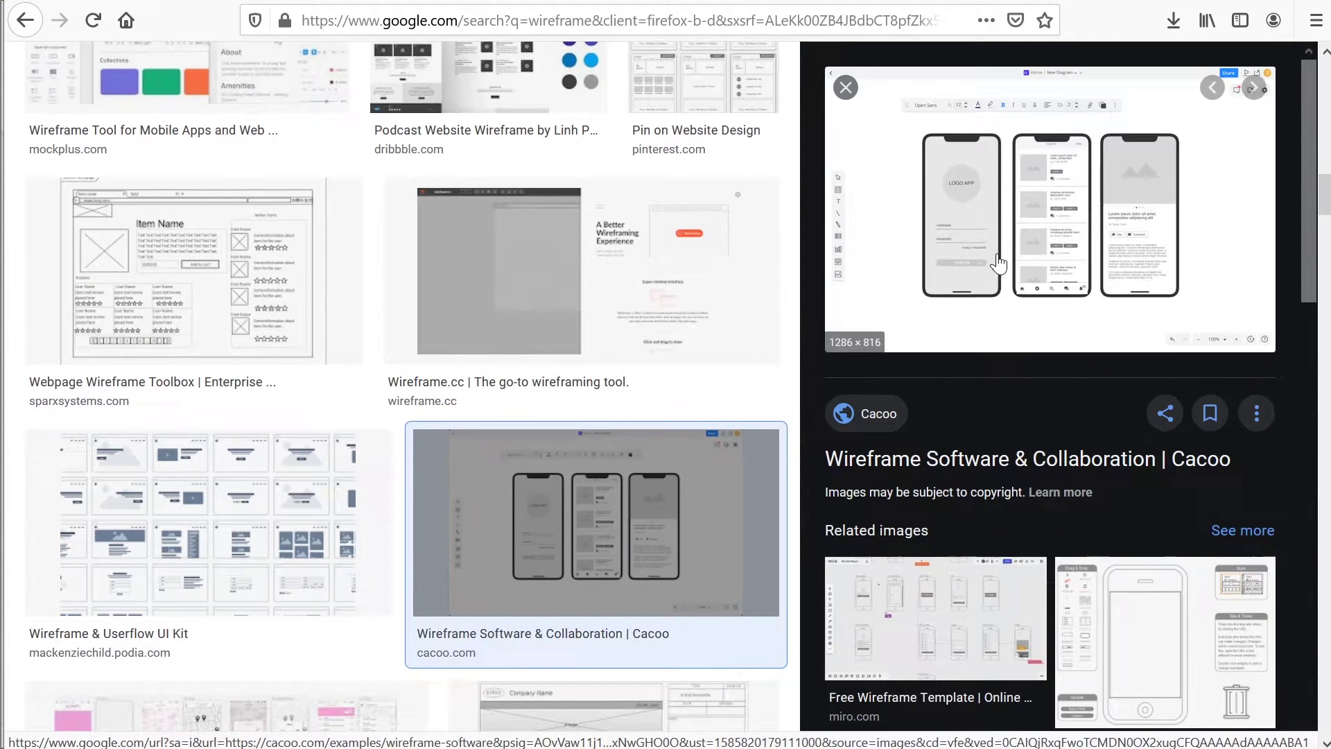
Step: Scroll further down and open the Wirify – The web as wireframes result
scroll(596, 309, down, 10)
scroll(600, 316, down, 5)
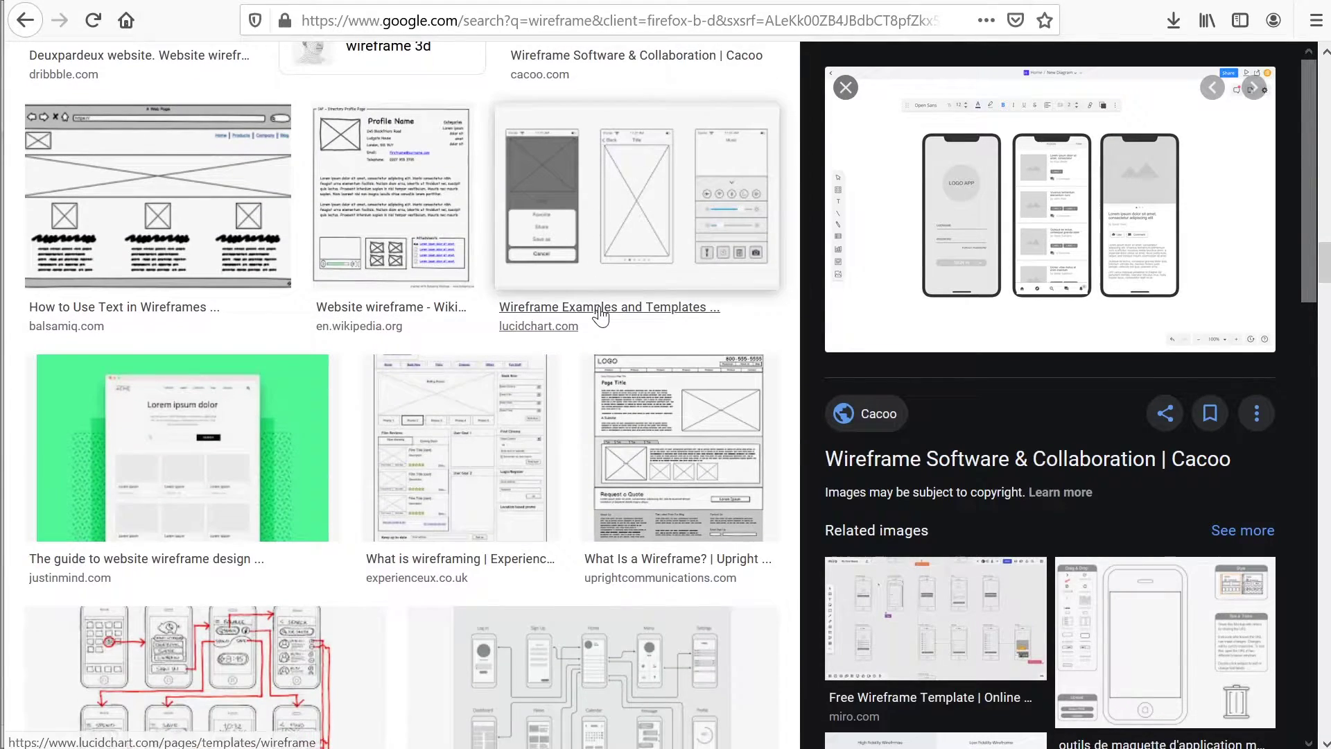
scroll(608, 346, down, 3)
scroll(609, 372, down, 17)
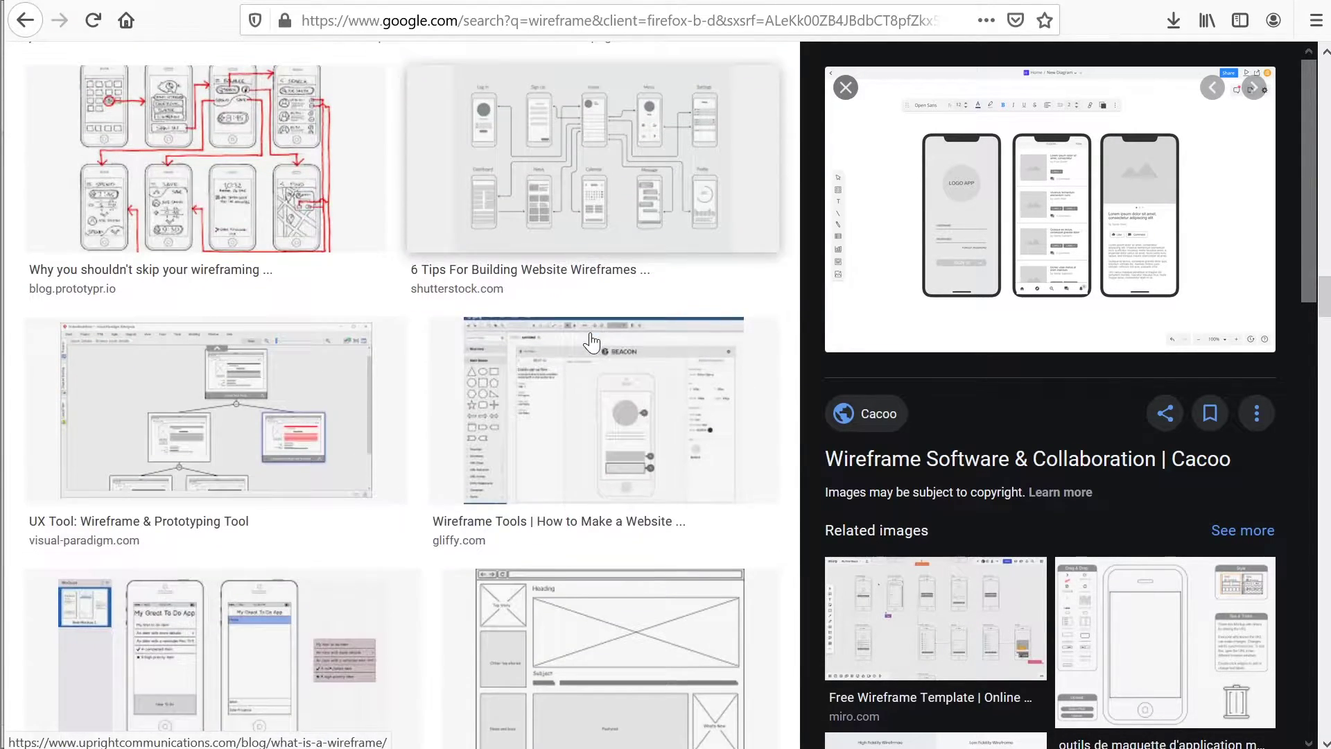
scroll(593, 340, down, 2)
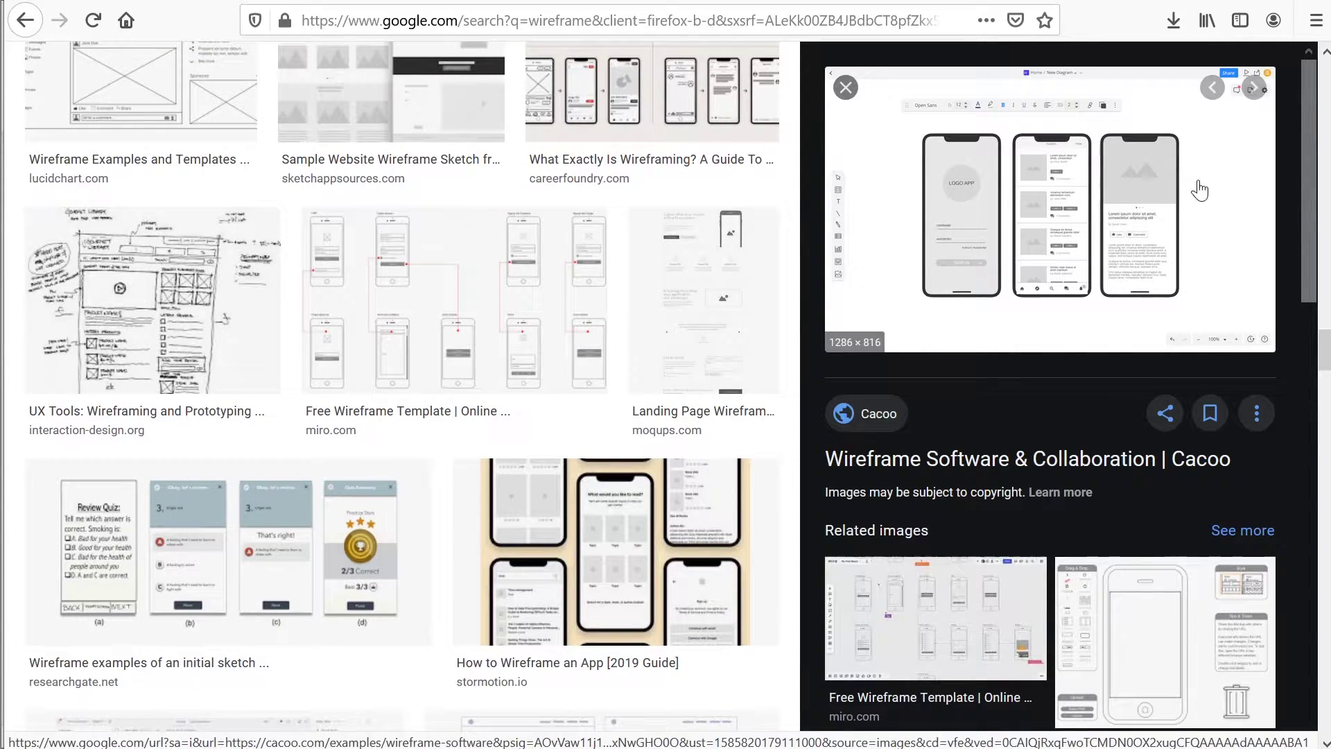
scroll(595, 281, down, 5)
scroll(595, 281, down, 8)
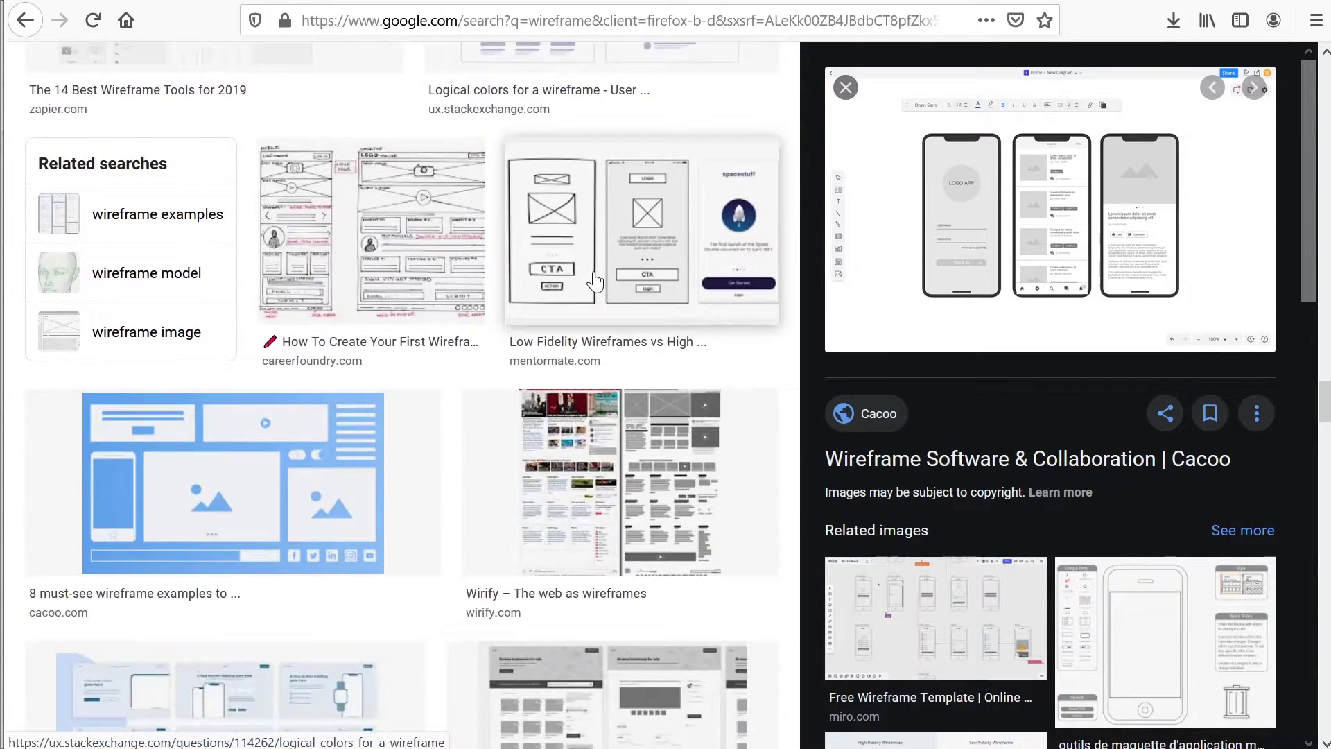
click(596, 347)
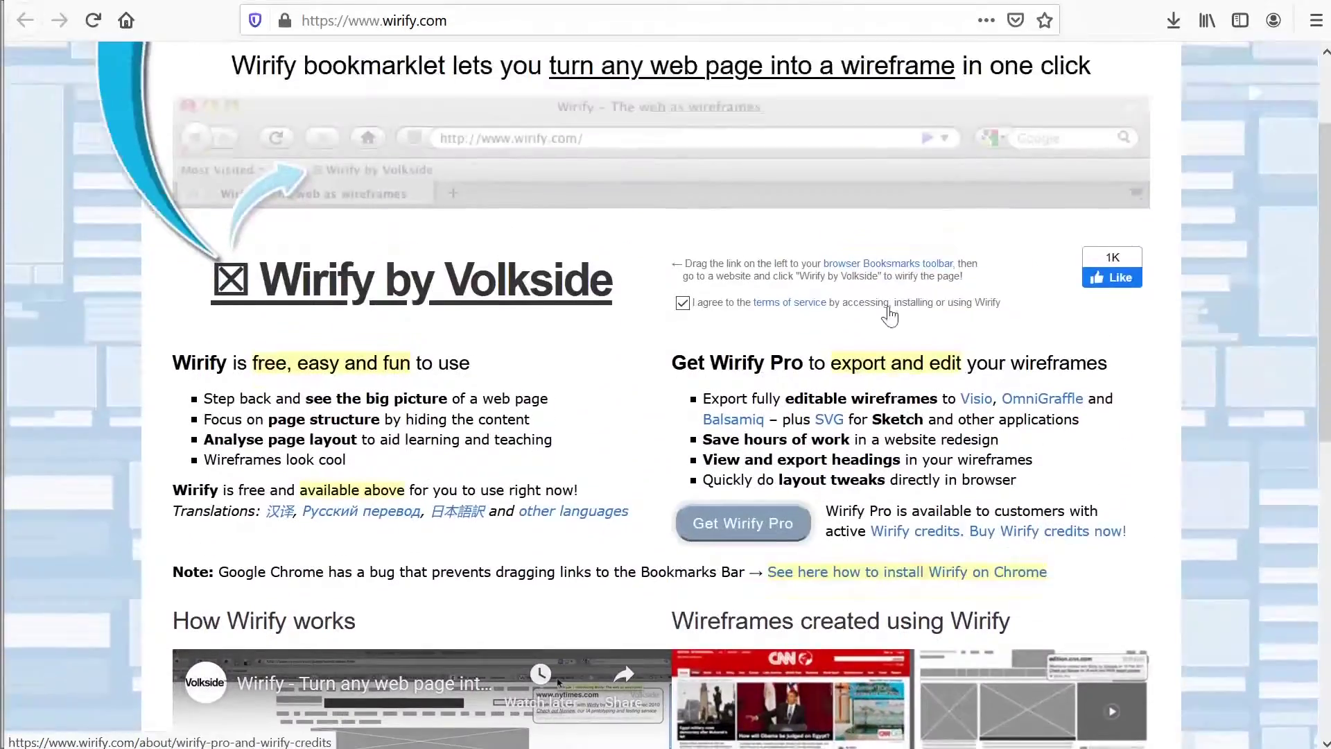
scroll(890, 316, up, 2)
Step: Scroll up the Wirify page, then go back to the wireframe image results
key(alt+Left)
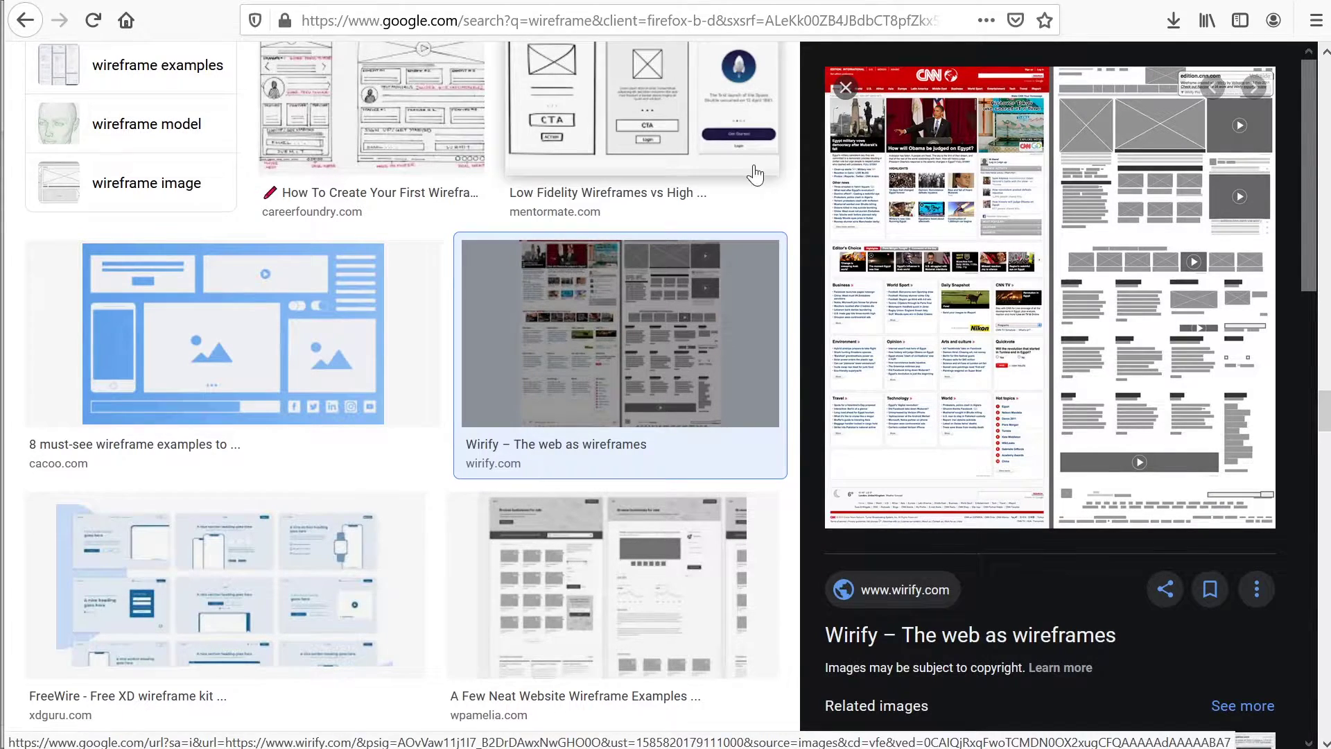
Step: Skim the Medium article on why wireframes matter, then switch to the Dribbble wireframe tab
click(759, 69)
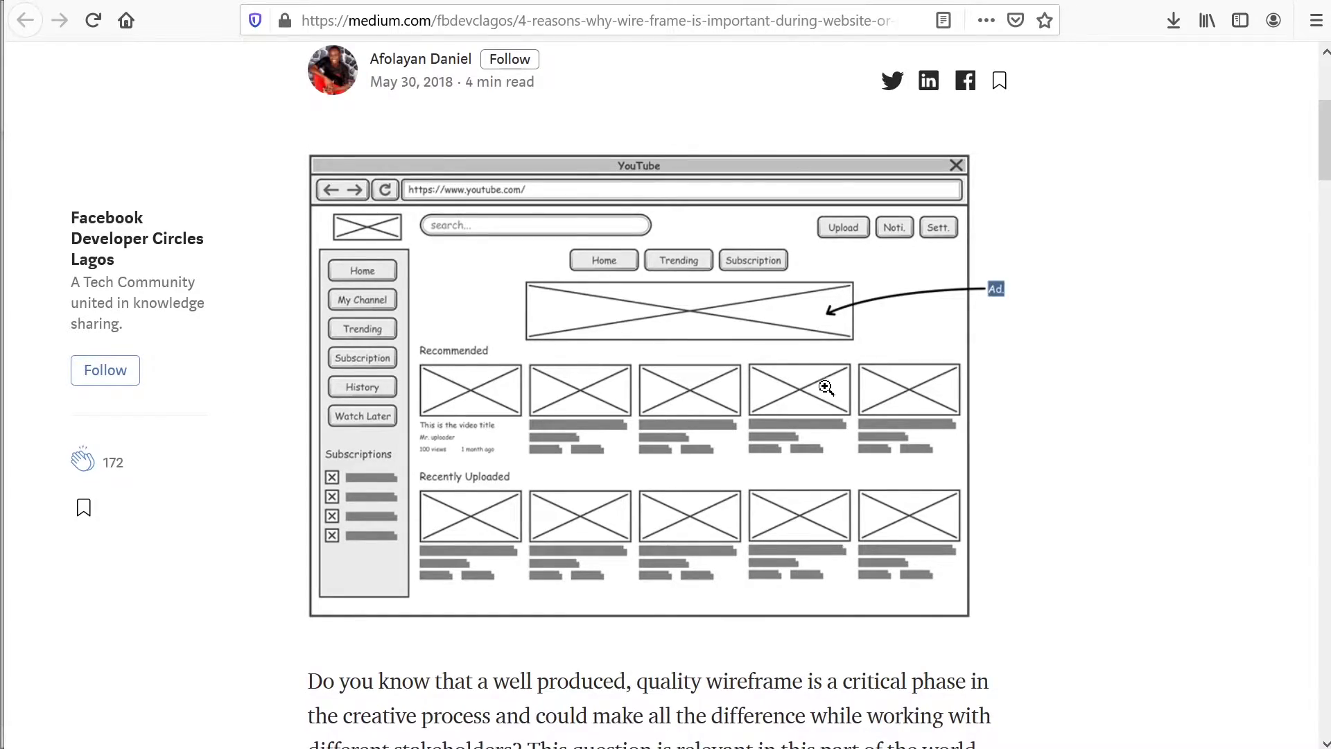
scroll(738, 312, down, 15)
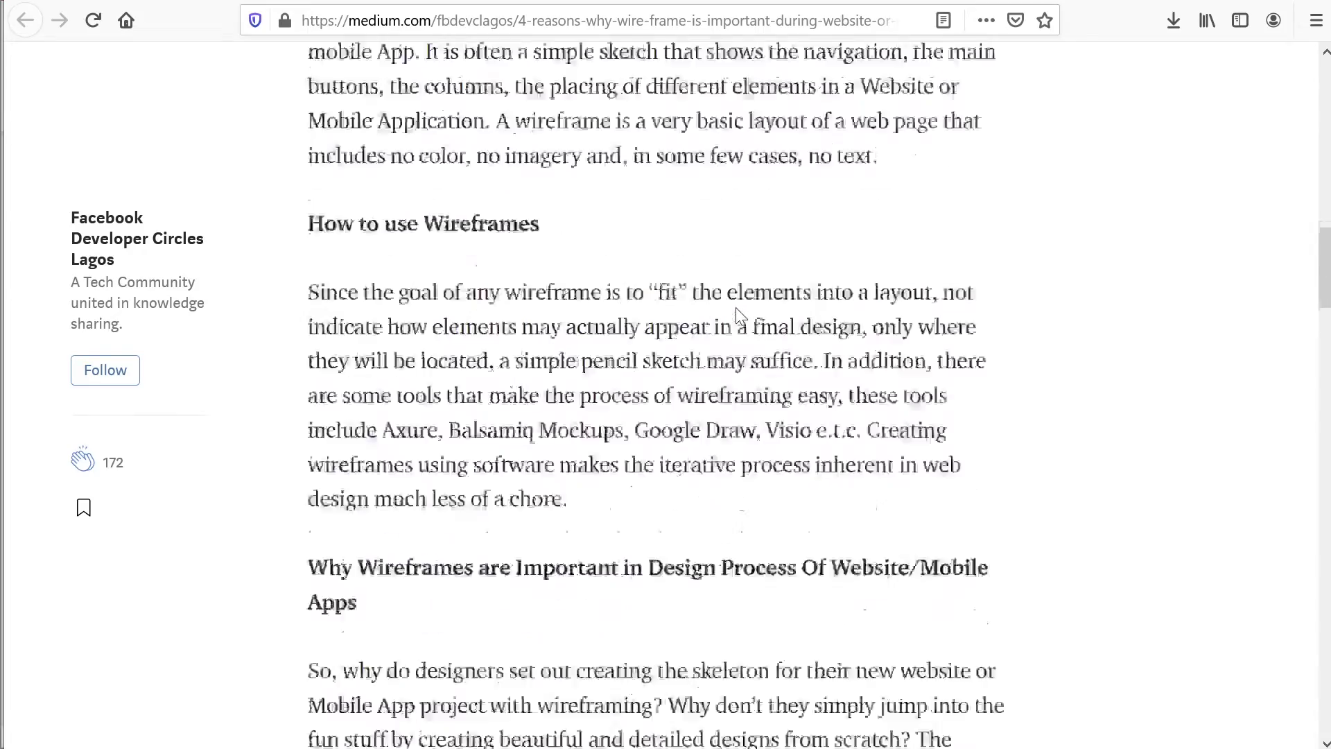
scroll(738, 314, down, 10)
scroll(797, 277, up, 20)
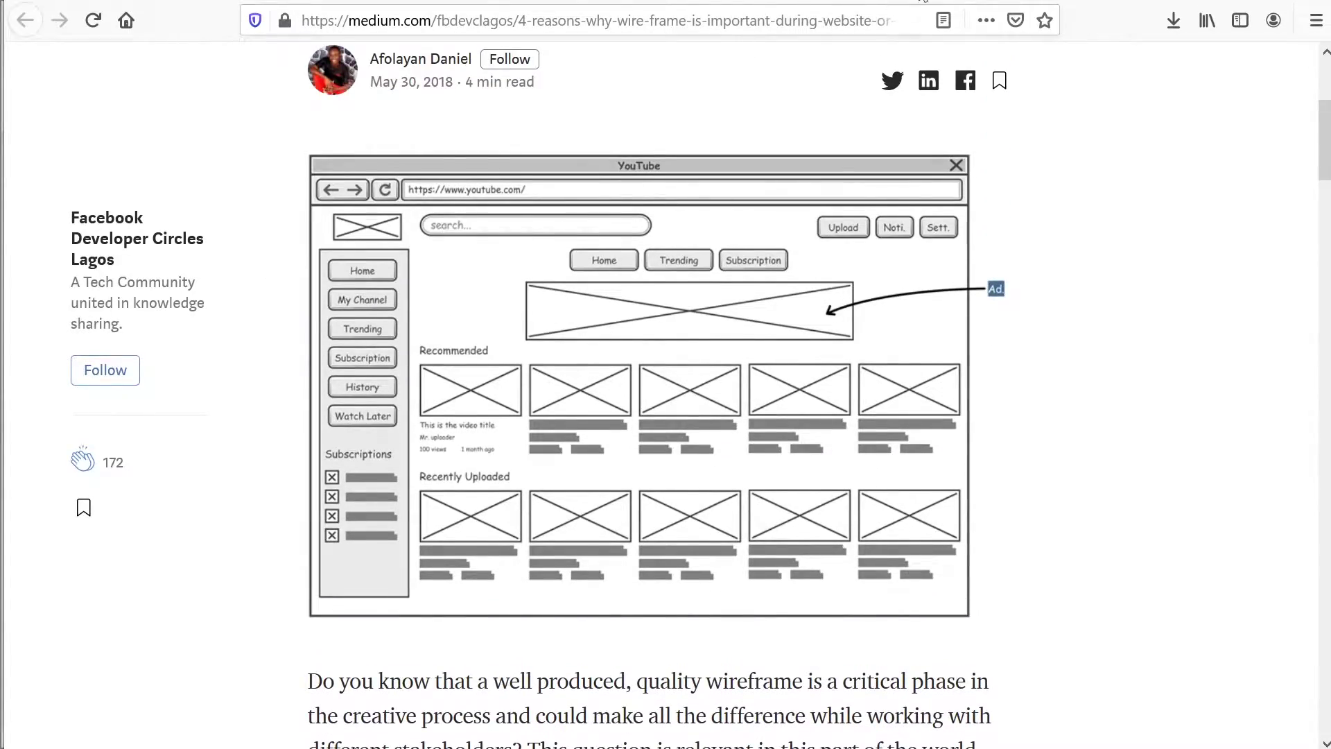
click(926, 1)
Step: Switch to the low-fidelity wireframe article and scroll to its high/low fidelity comparison images
click(927, 2)
scroll(930, 127, down, 15)
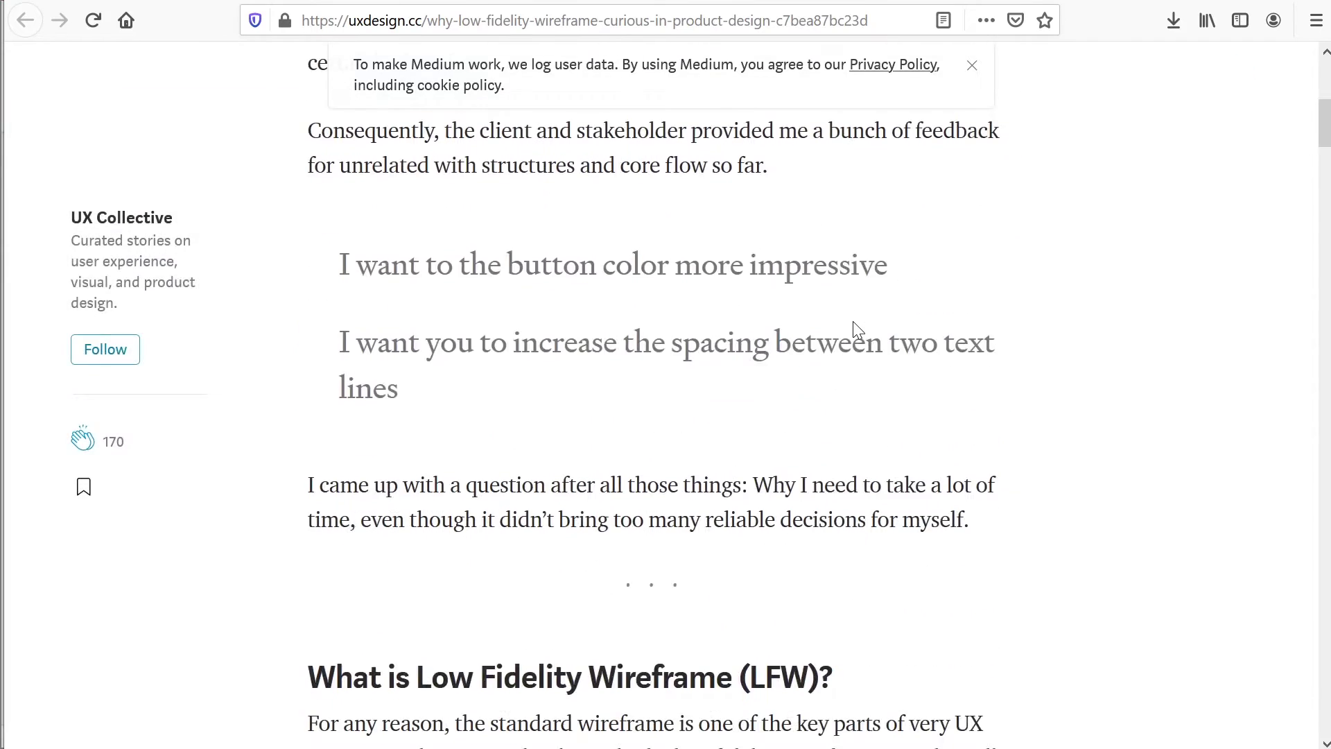
scroll(854, 319, down, 2)
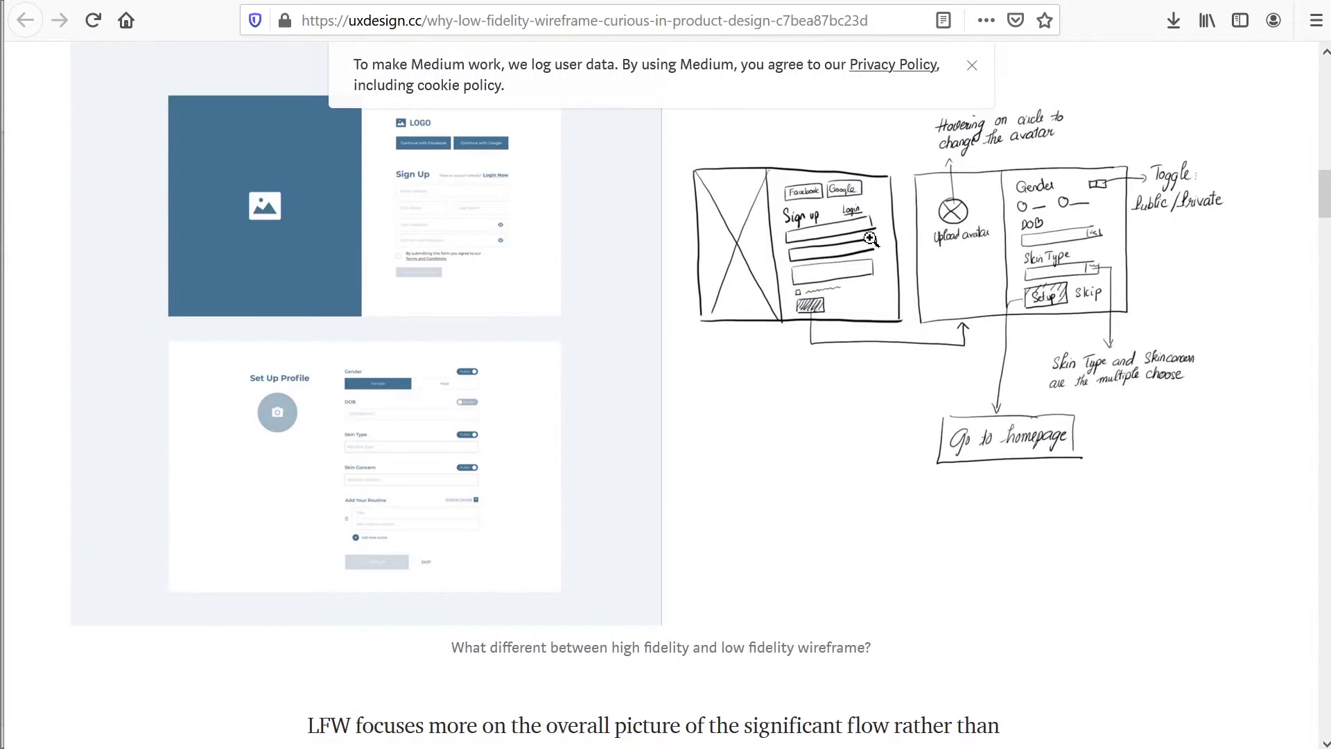
scroll(942, 363, up, 2)
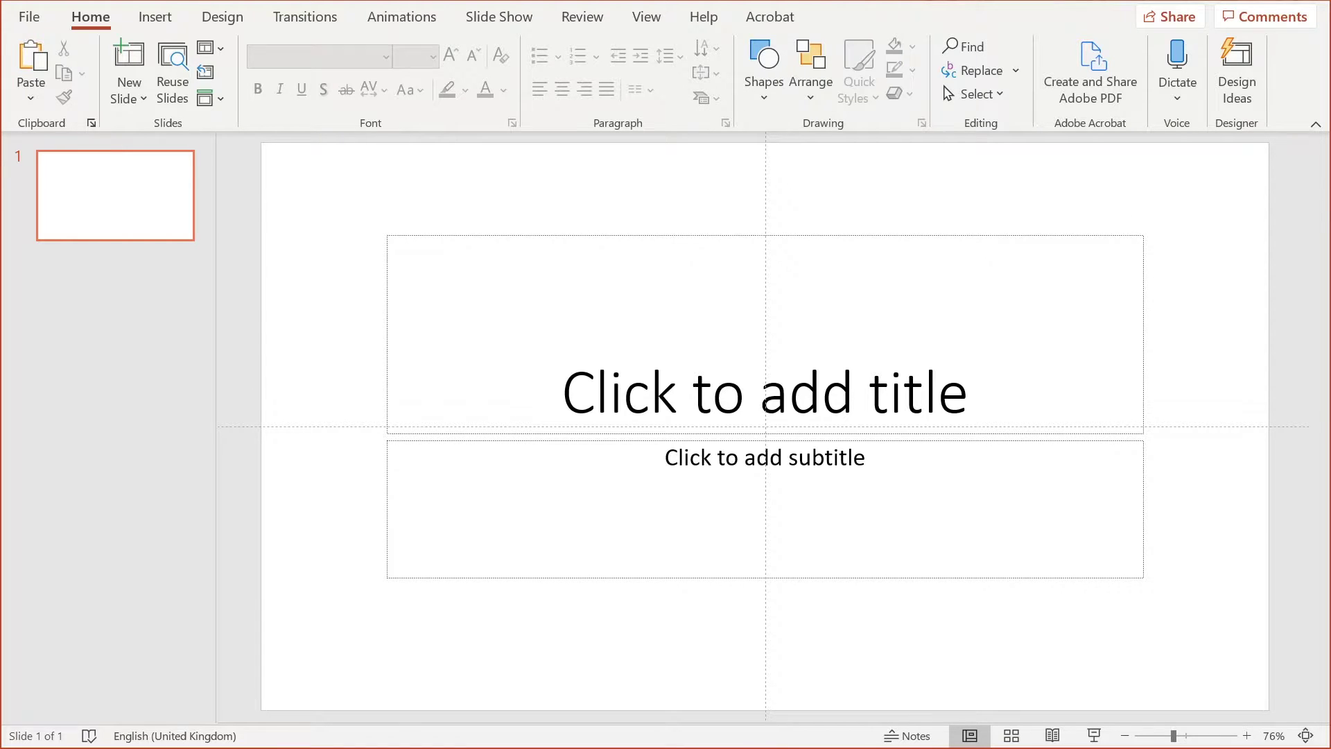
Step: Set a custom slide height of 20.05 cm, maximizing the content
key(alt)
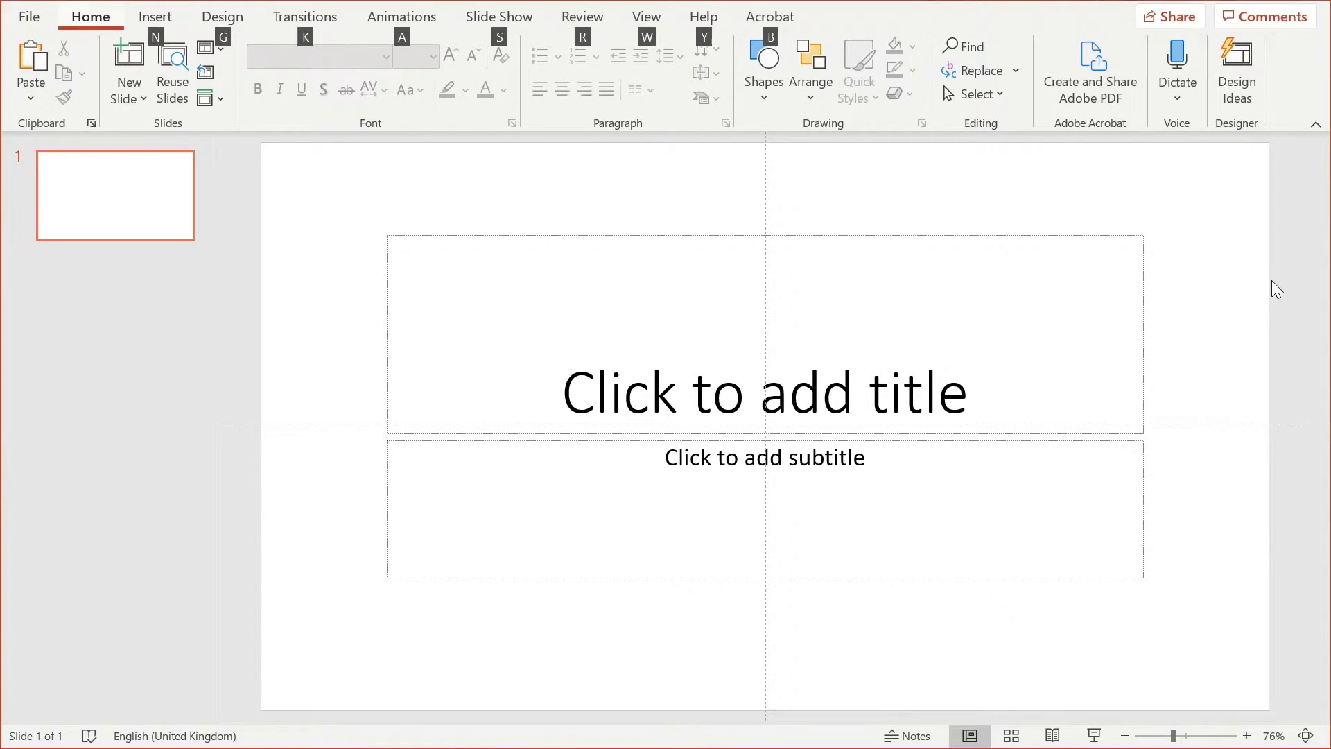
ctrl+scroll(1274, 281, up, 3)
scroll(1279, 291, down, 6)
scroll(1179, 306, up, 2)
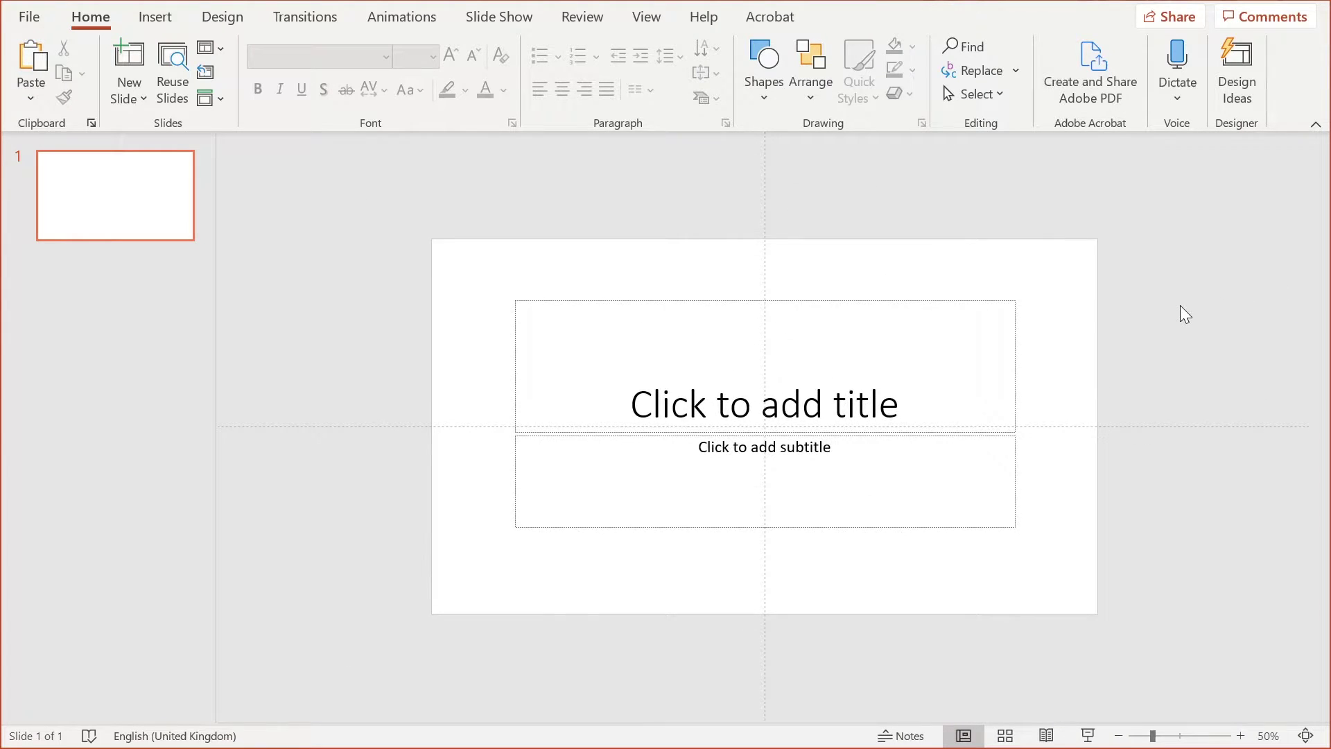
scroll(1095, 309, down, 2)
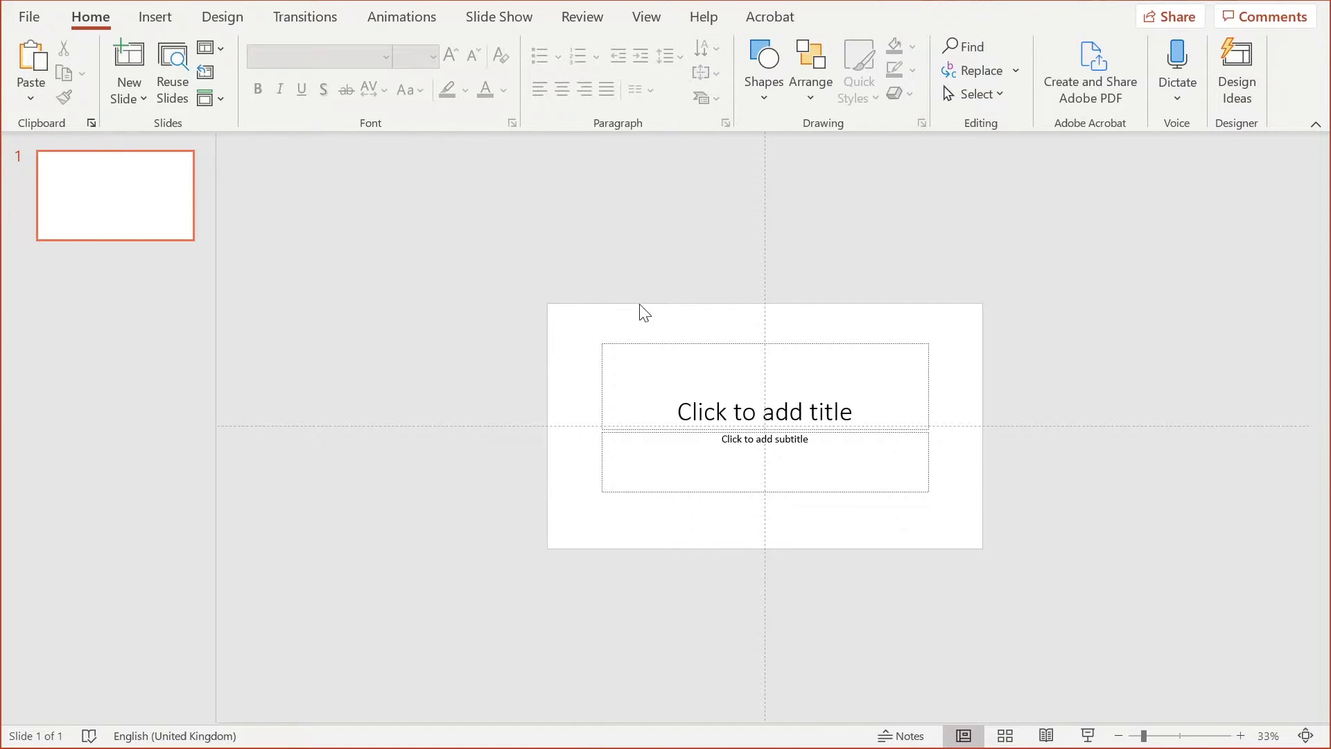
ctrl+scroll(820, 520, up, 3)
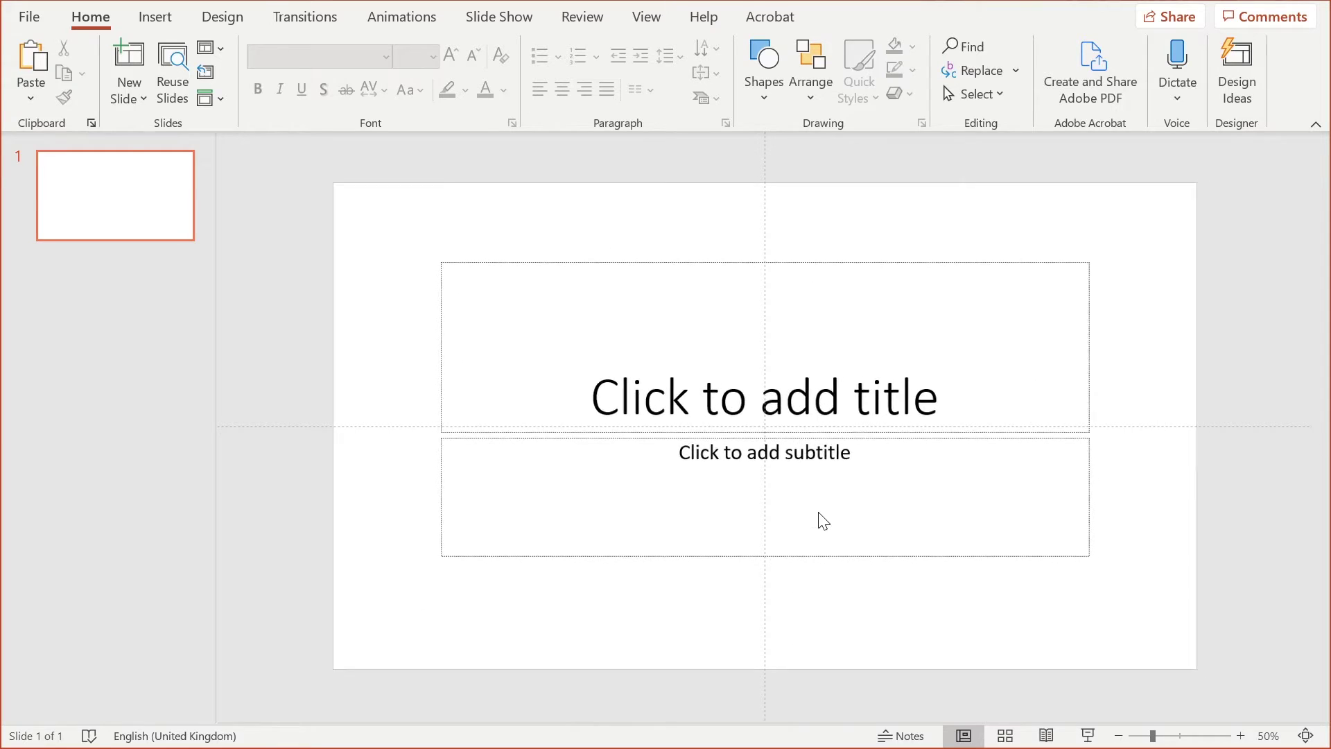
ctrl+scroll(820, 519, down, 1)
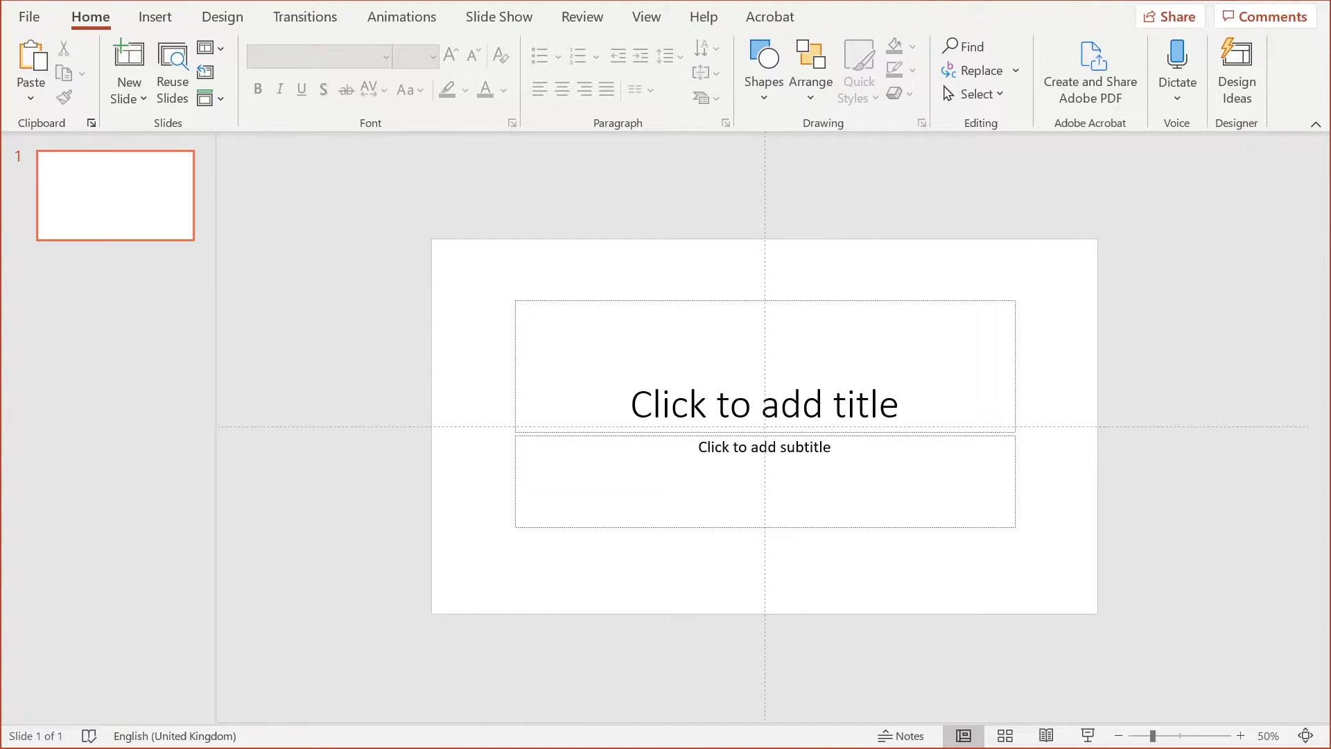
click(223, 19)
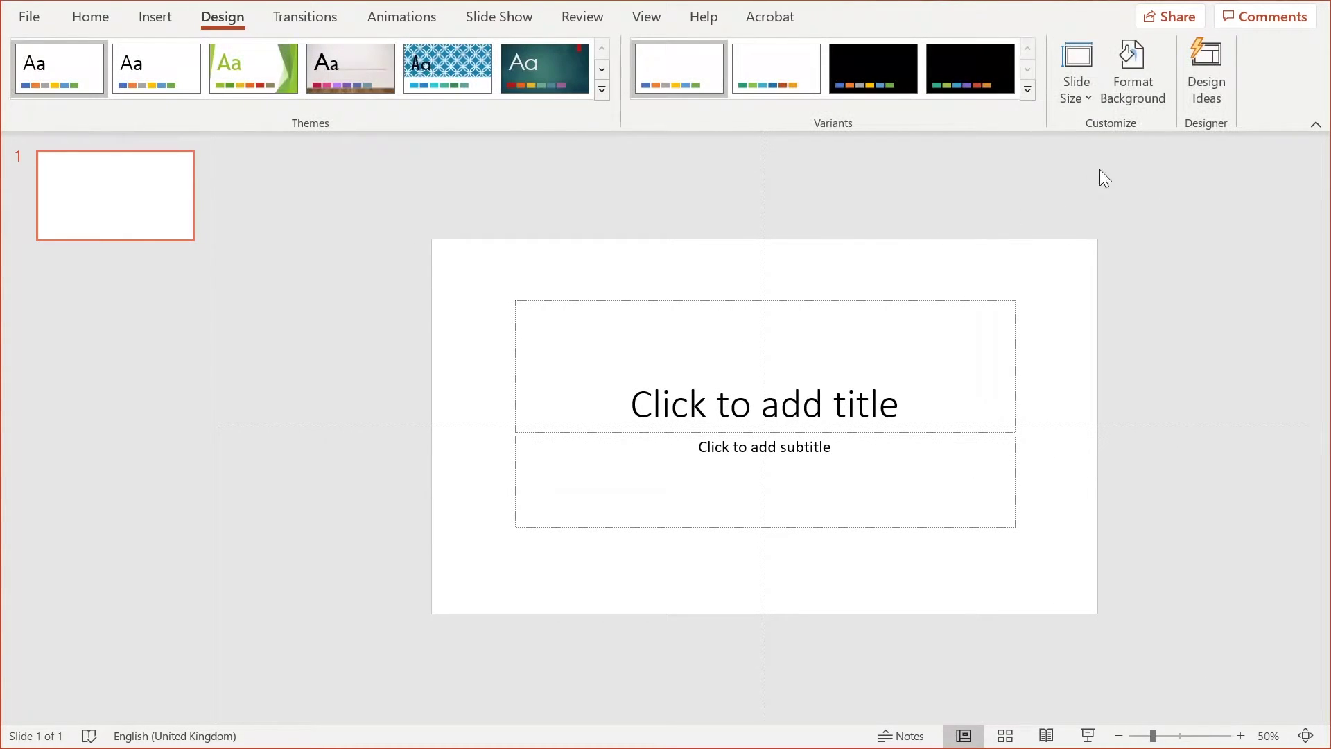
click(1088, 102)
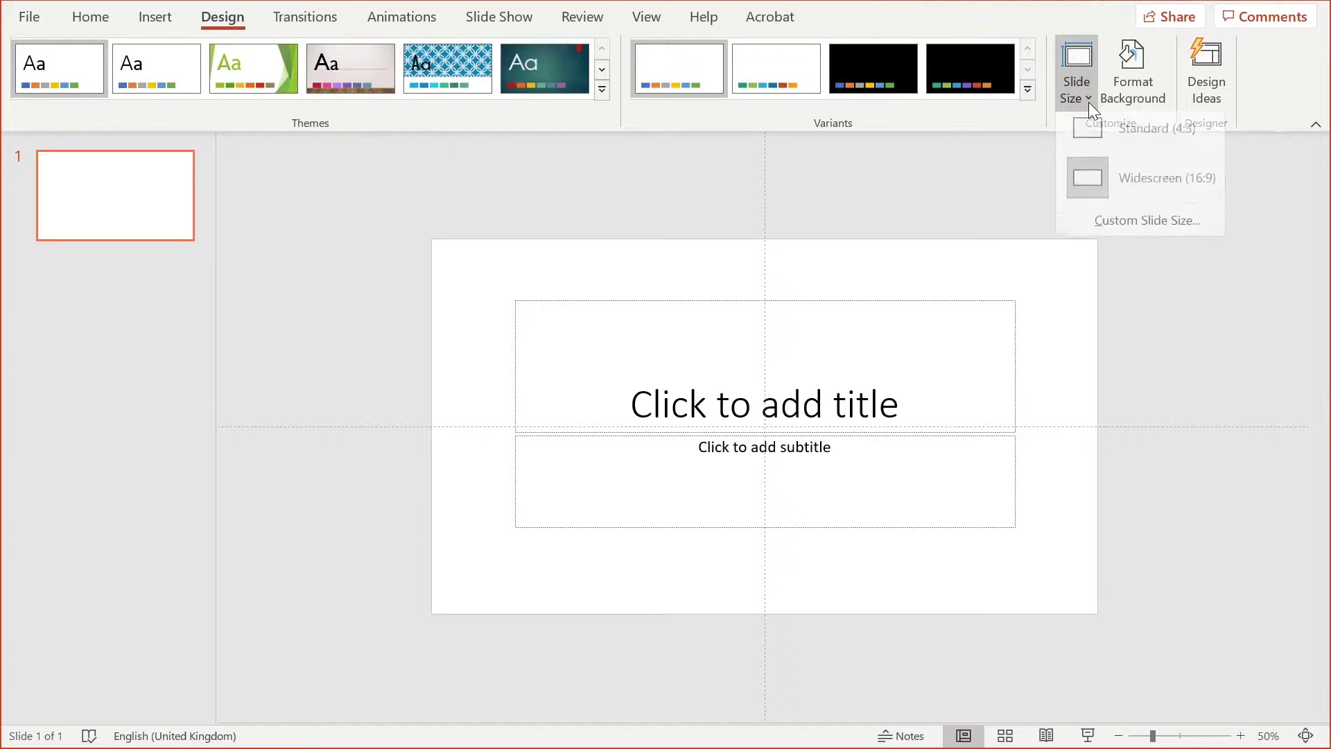
click(1147, 237)
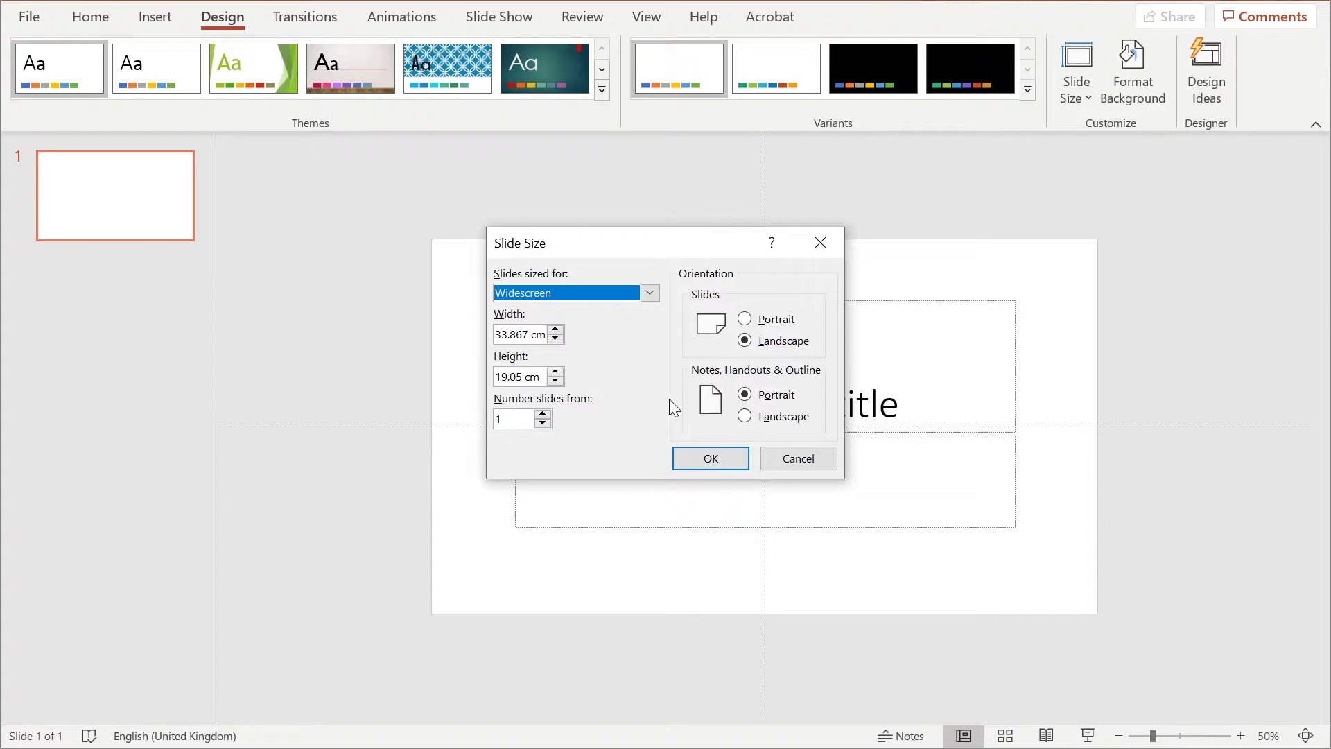
drag(508, 376, 481, 374)
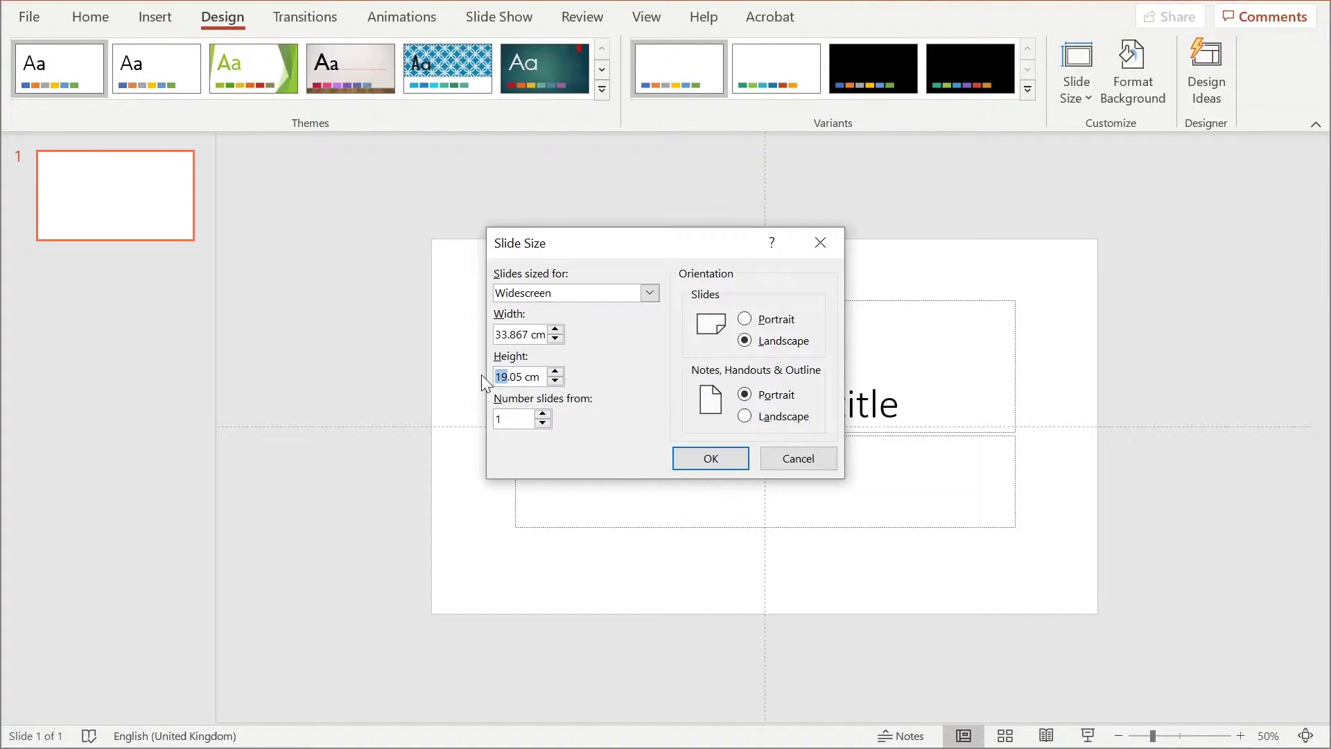
text(20)
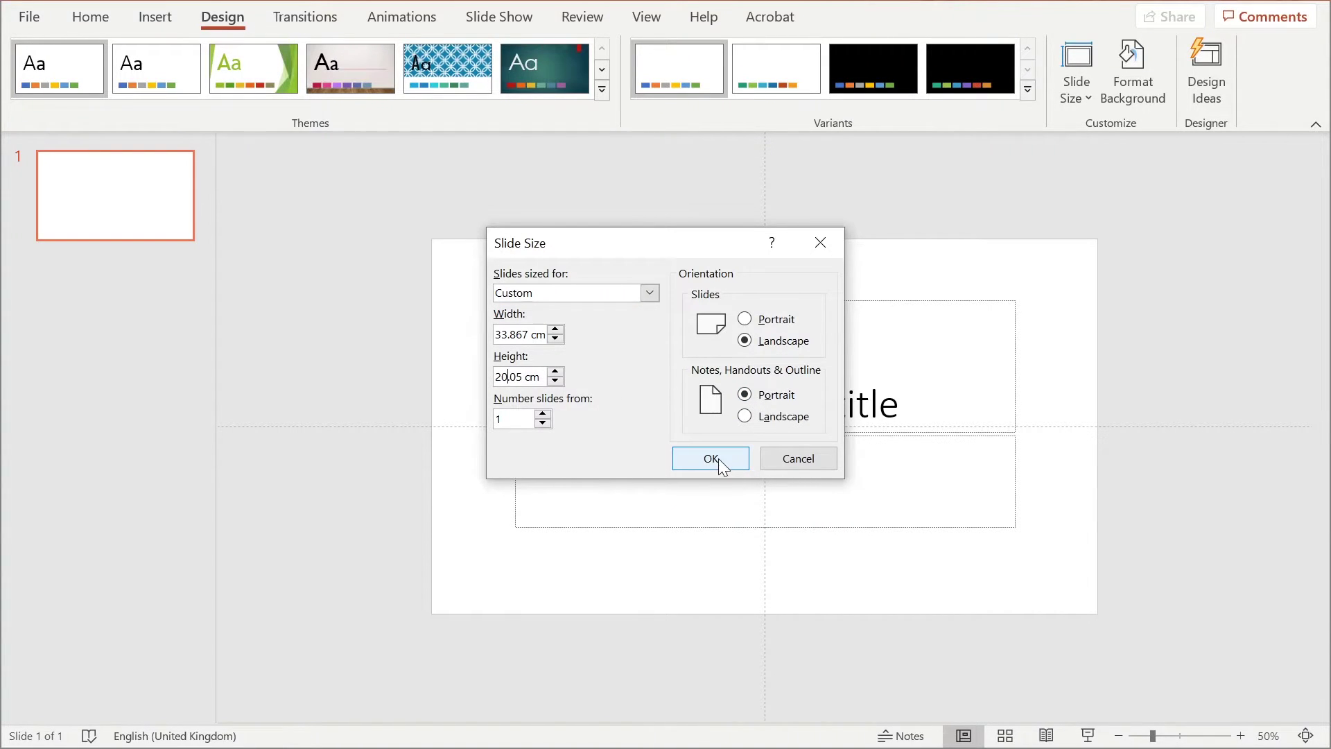
click(718, 459)
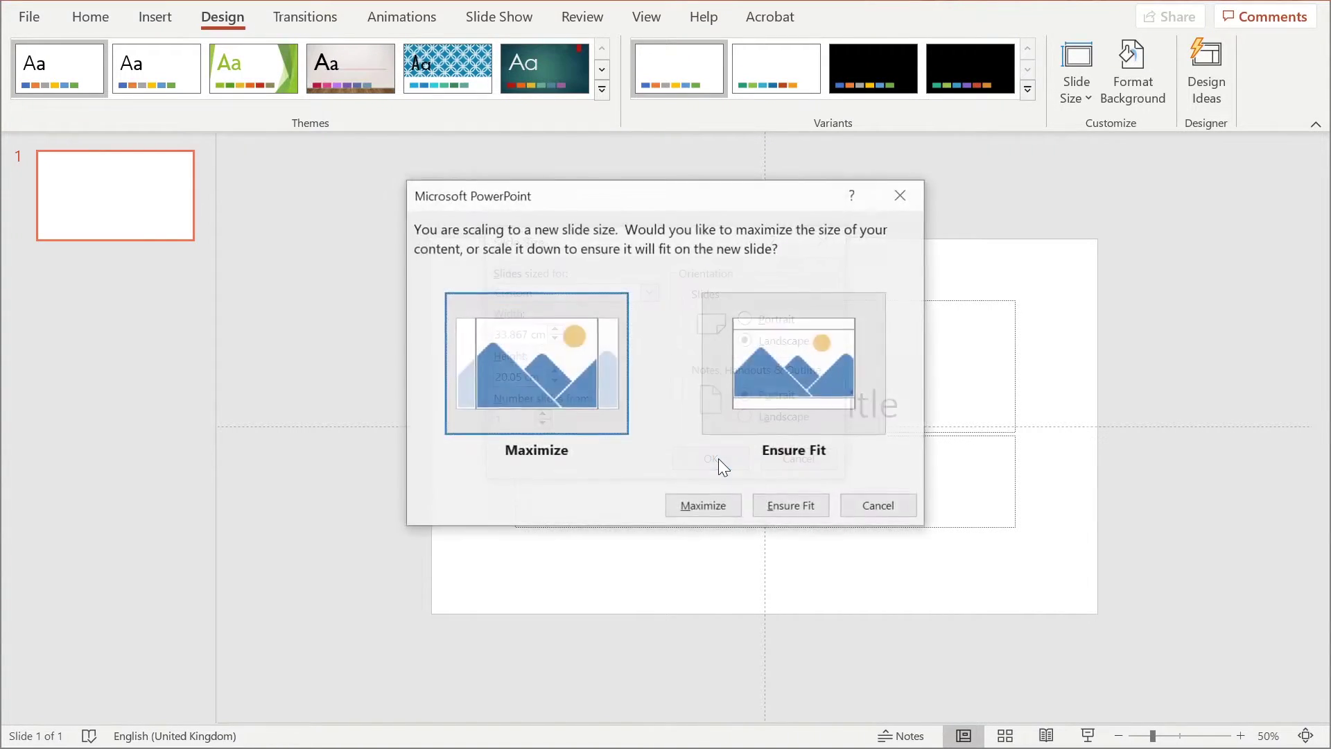
click(702, 510)
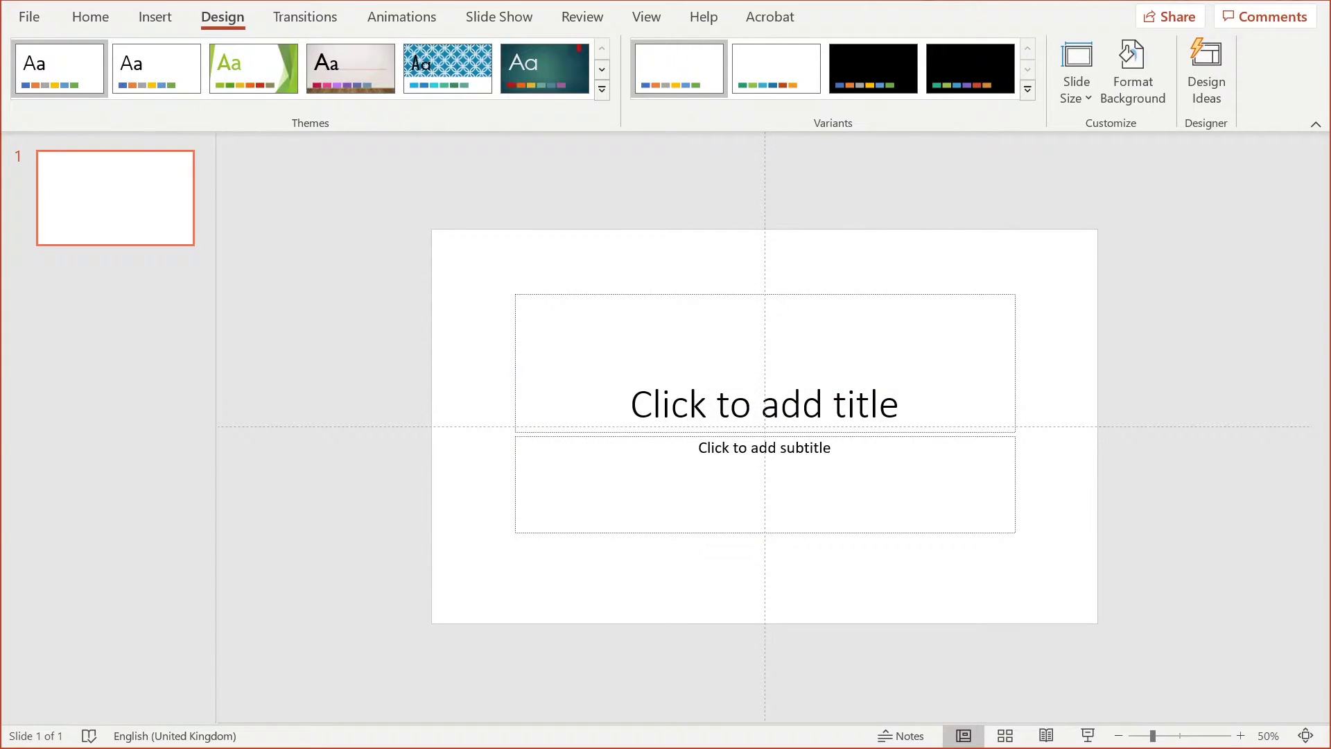
Step: Raise the custom slide height to 40.051 cm, again maximizing the content
click(1076, 90)
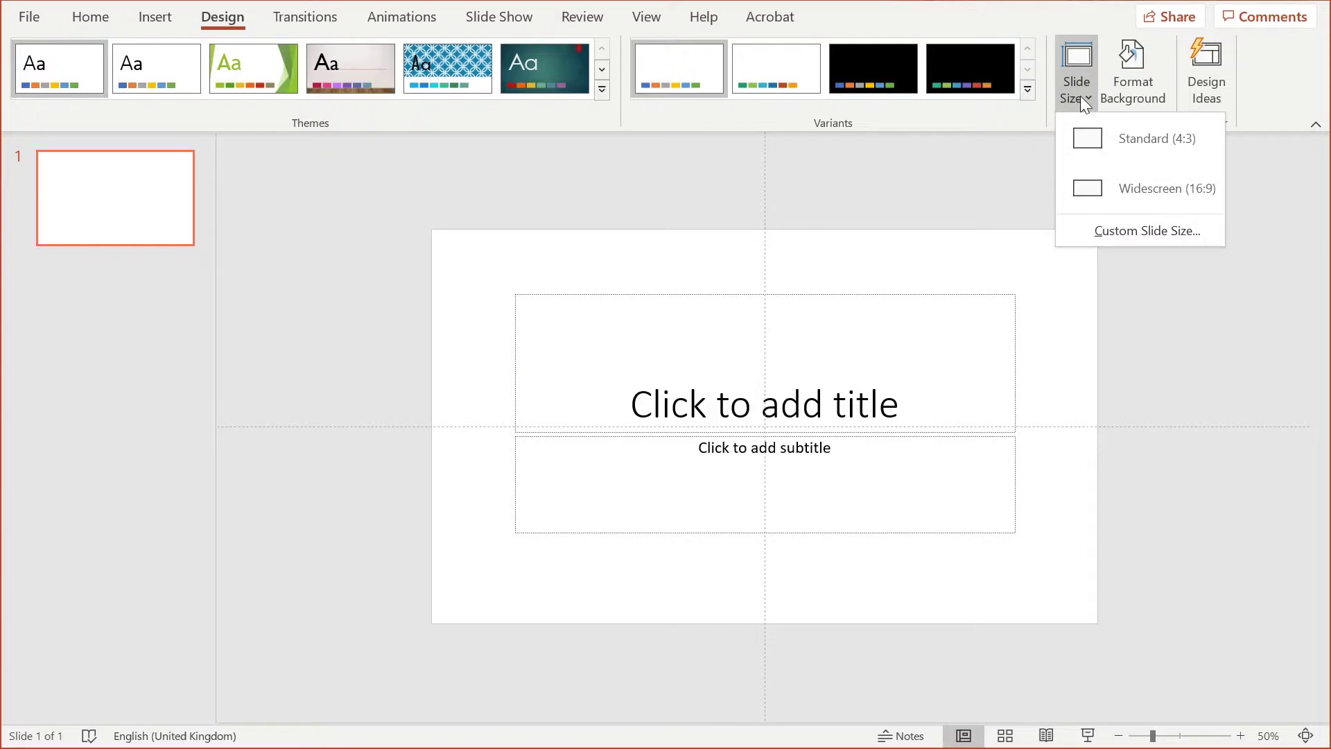
click(1141, 231)
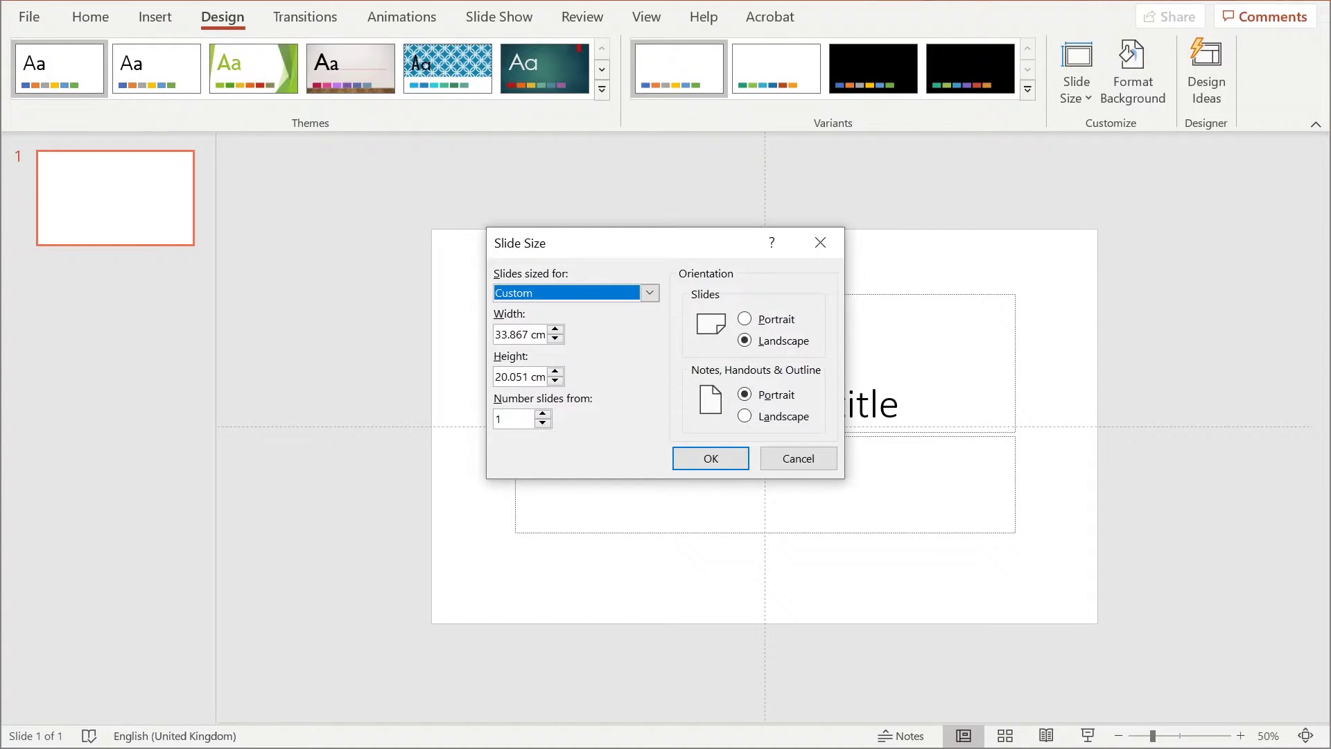
click(504, 376)
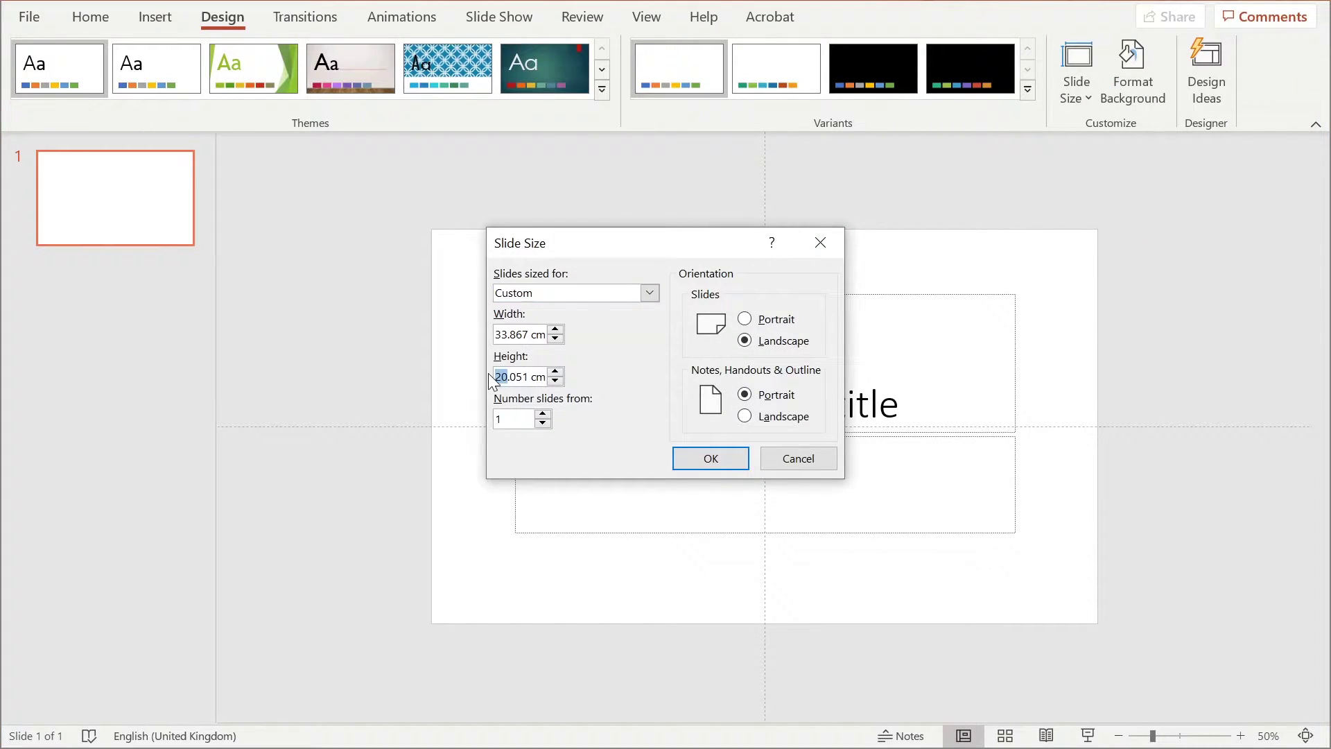
text(40)
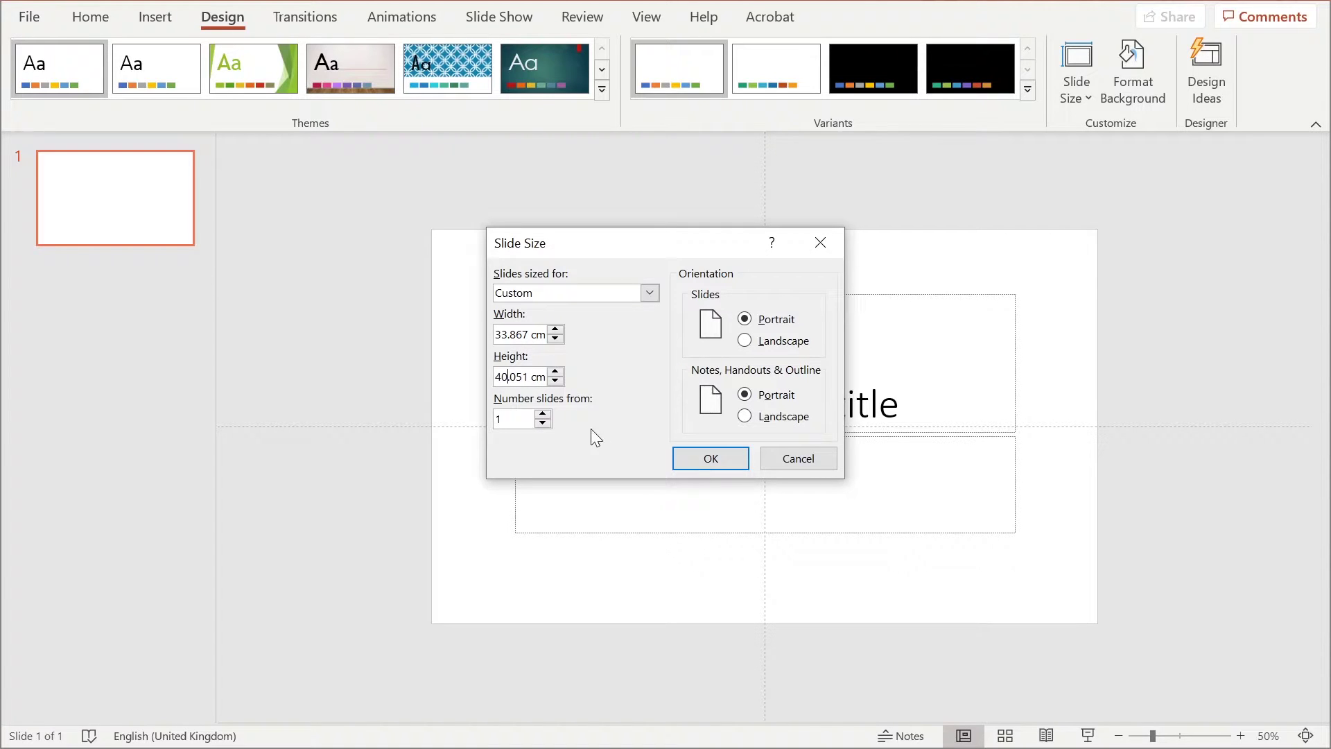
click(722, 454)
click(716, 503)
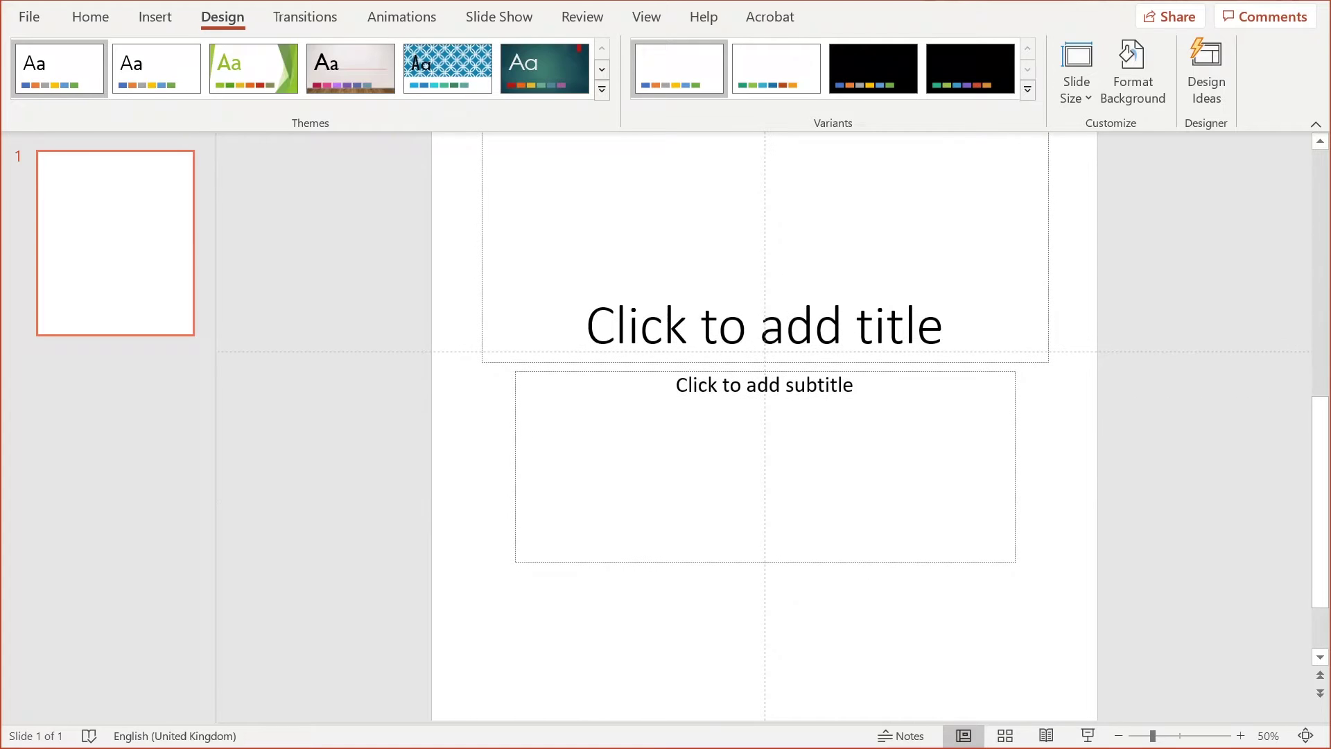
scroll(764, 426, up, 2)
Step: Apply the Blank layout to slide 1, removing its title placeholders
click(135, 265)
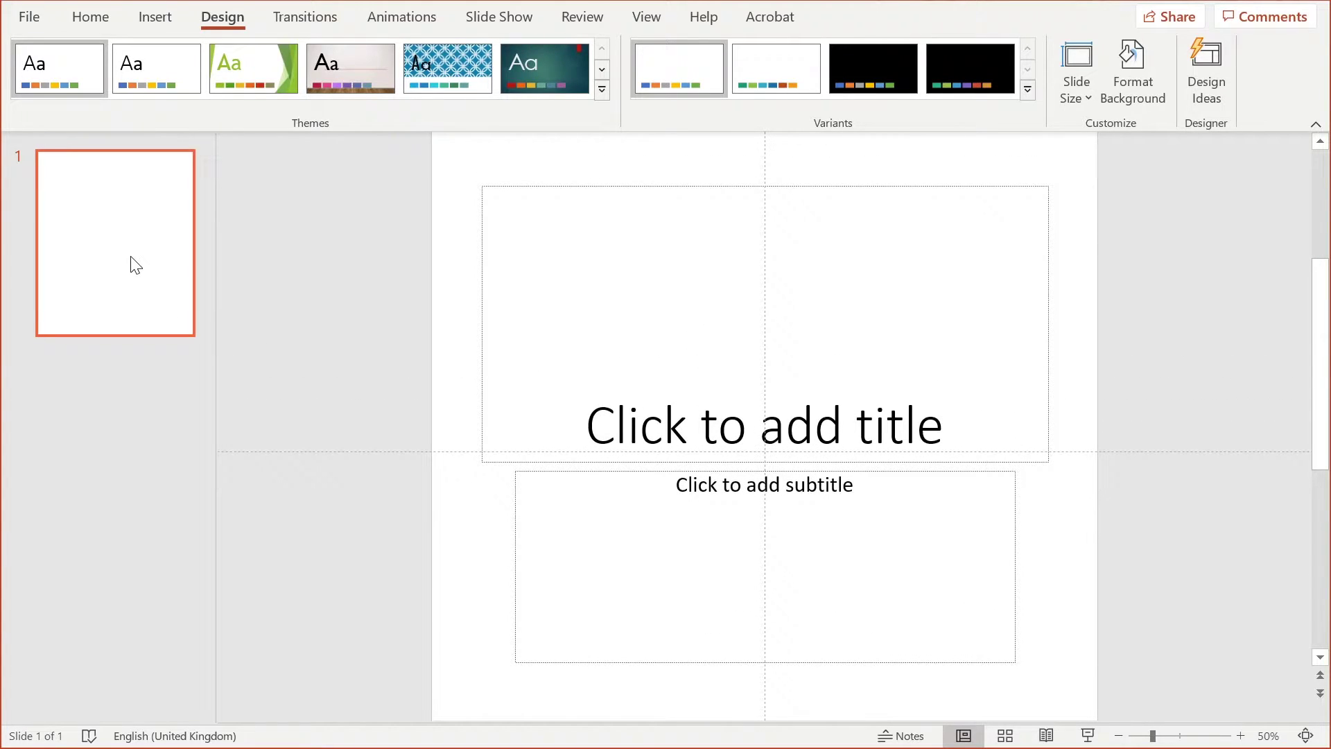
right_click(132, 257)
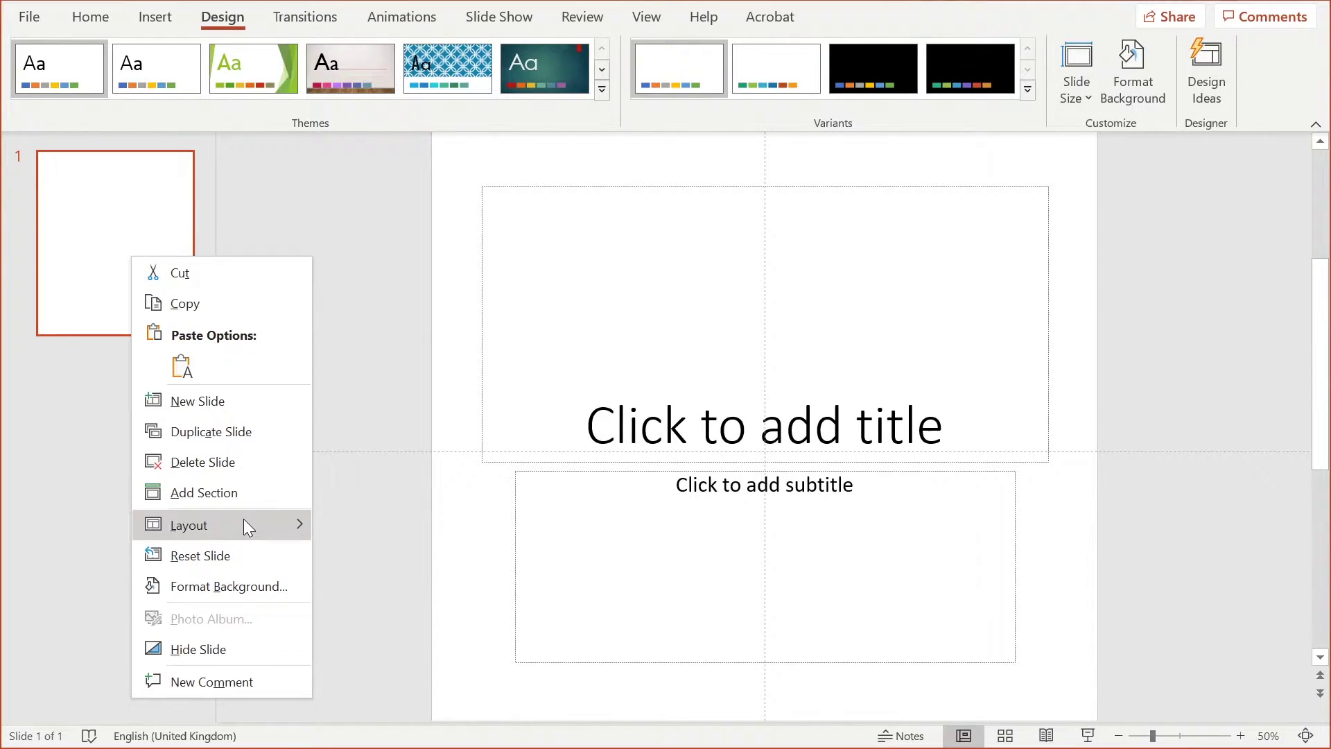
mouse_move(243, 522)
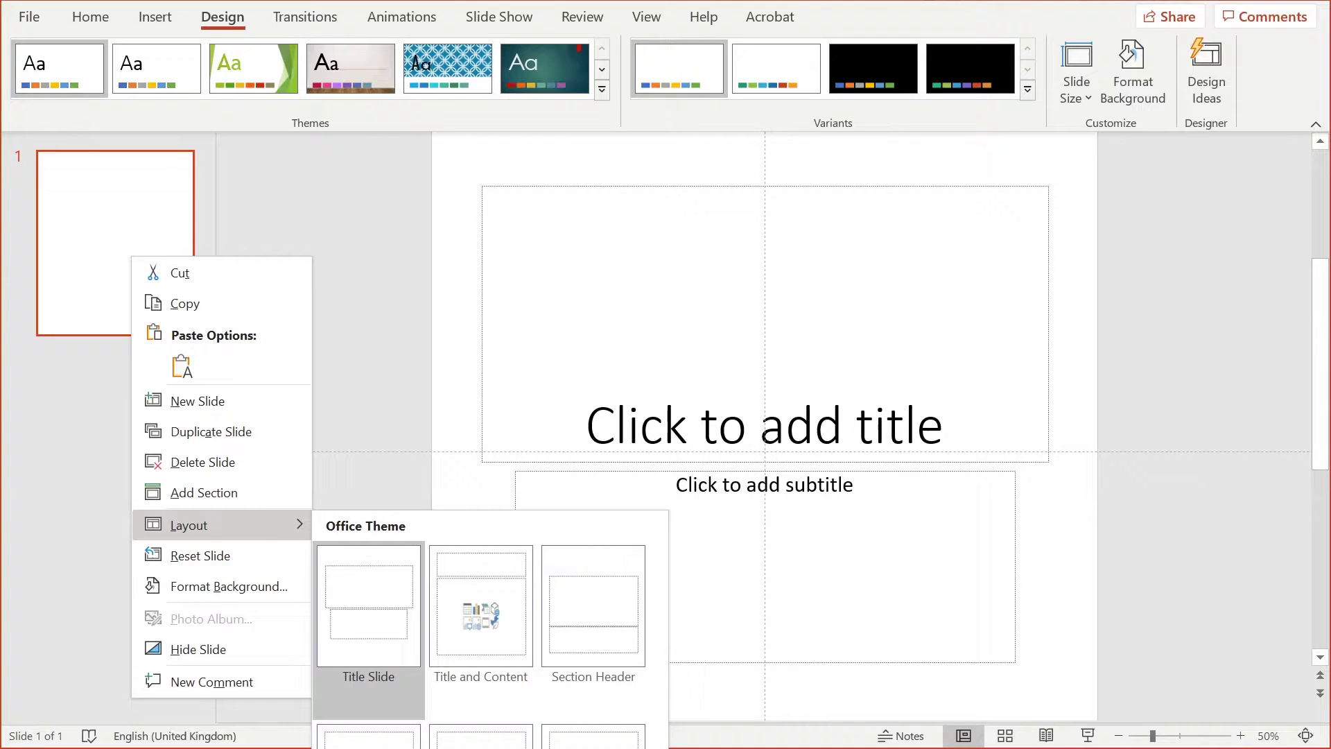
key(Down)
key(Down)
key(Return)
scroll(790, 506, up, 2)
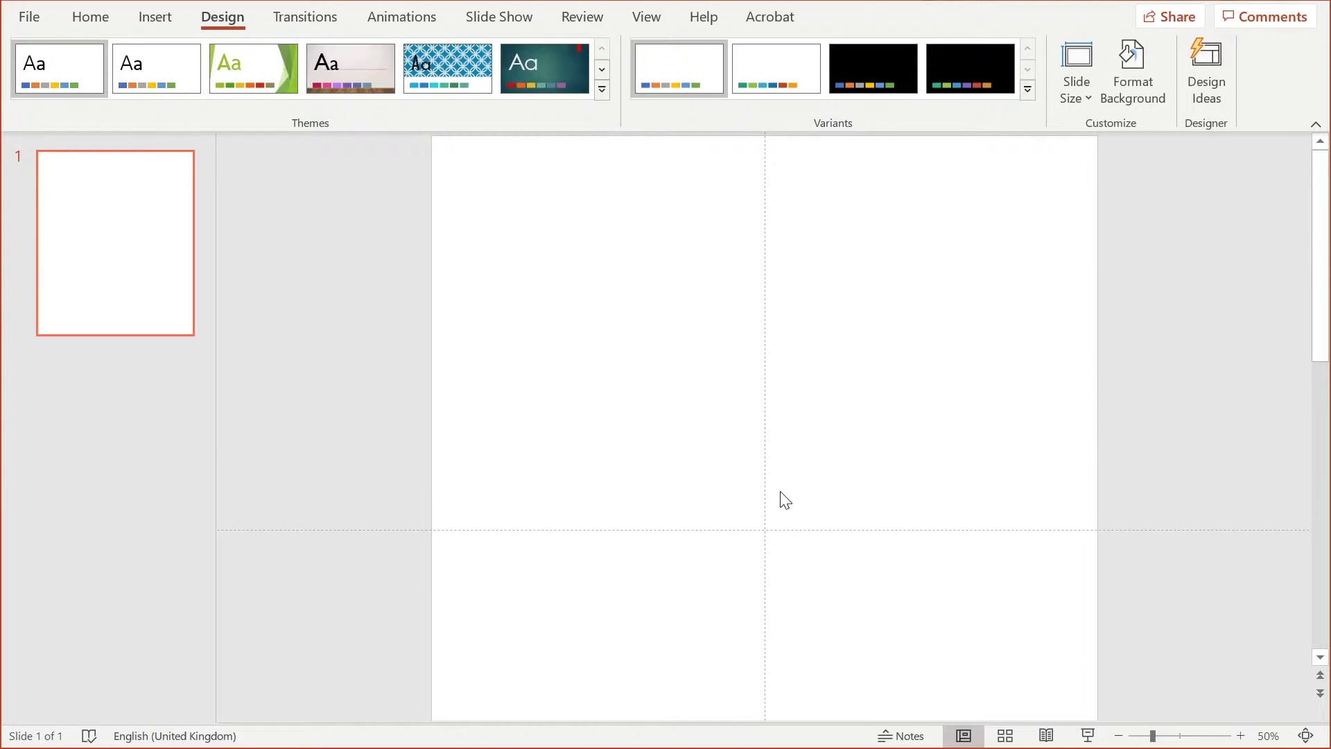
scroll(1179, 336, down, 2)
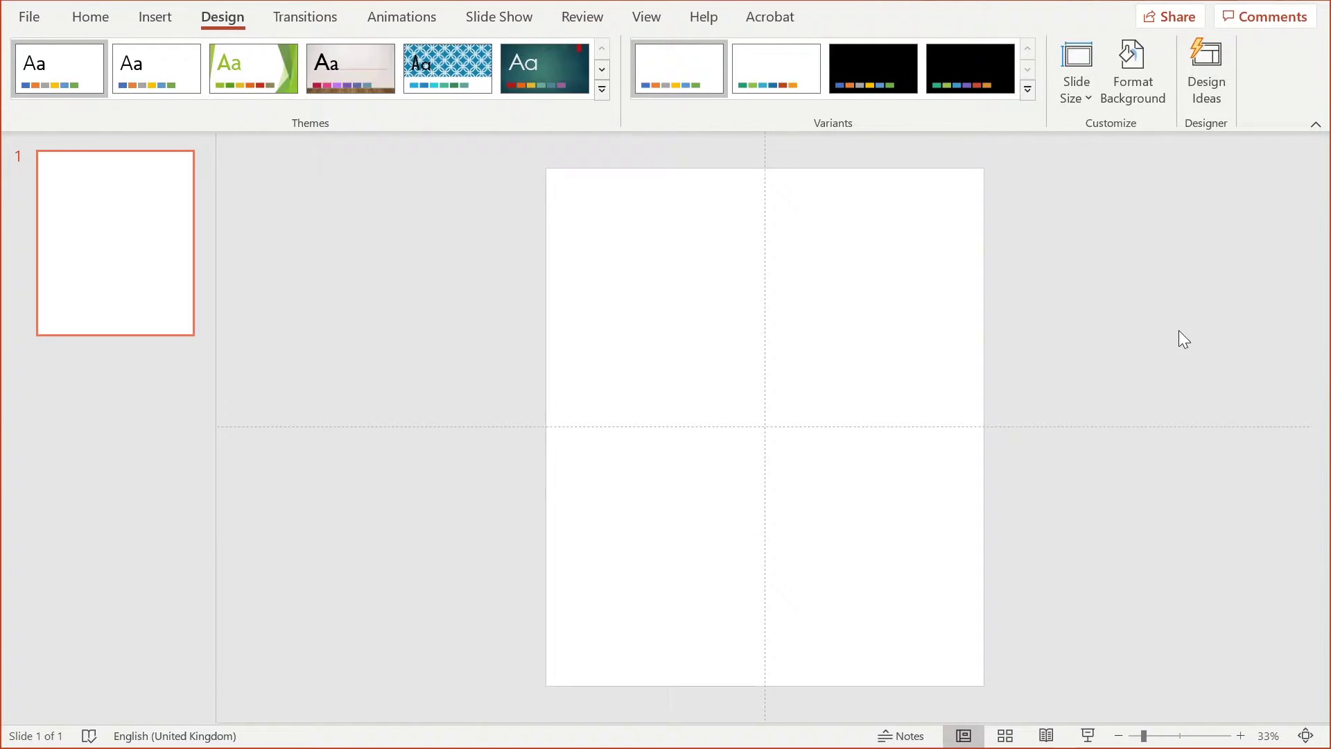
Step: Drag the vertical guide near the slide's left edge and the horizontal guide near its top
drag(763, 339, 621, 340)
click(645, 17)
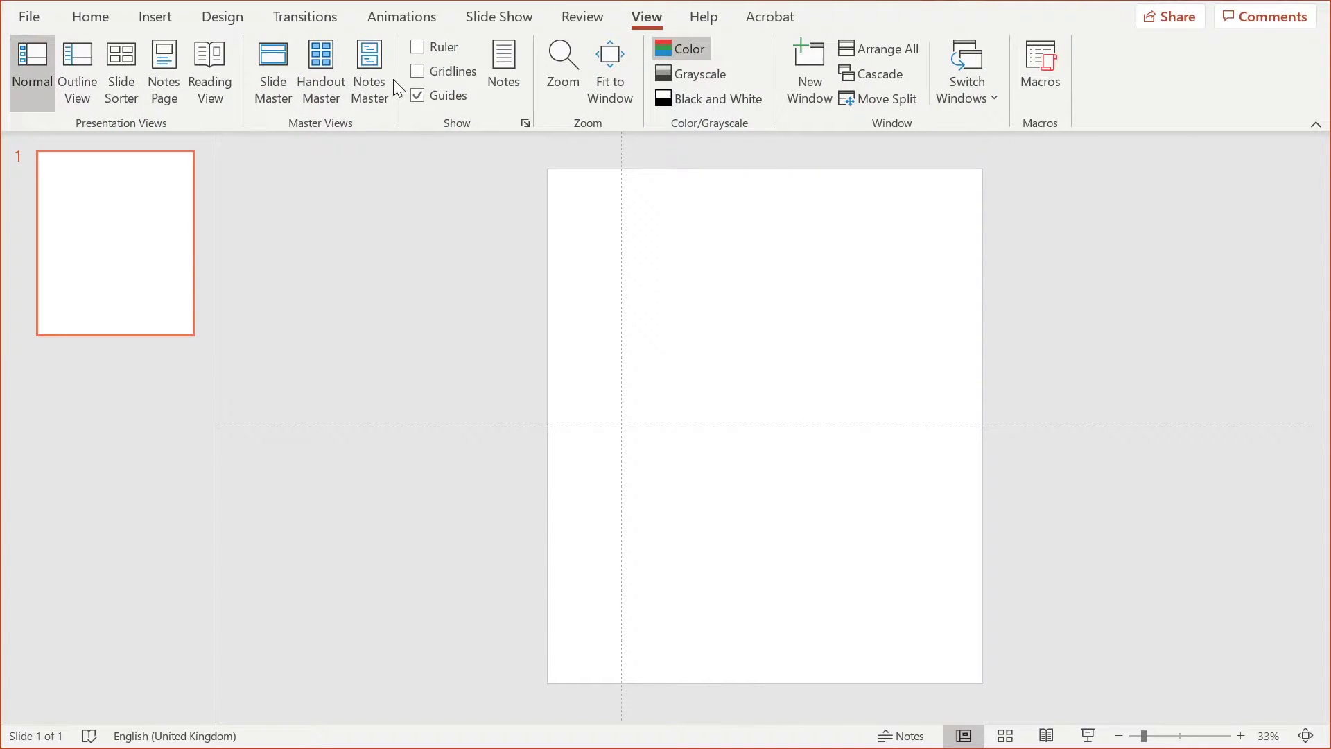
click(418, 95)
click(418, 95)
drag(619, 258, 574, 260)
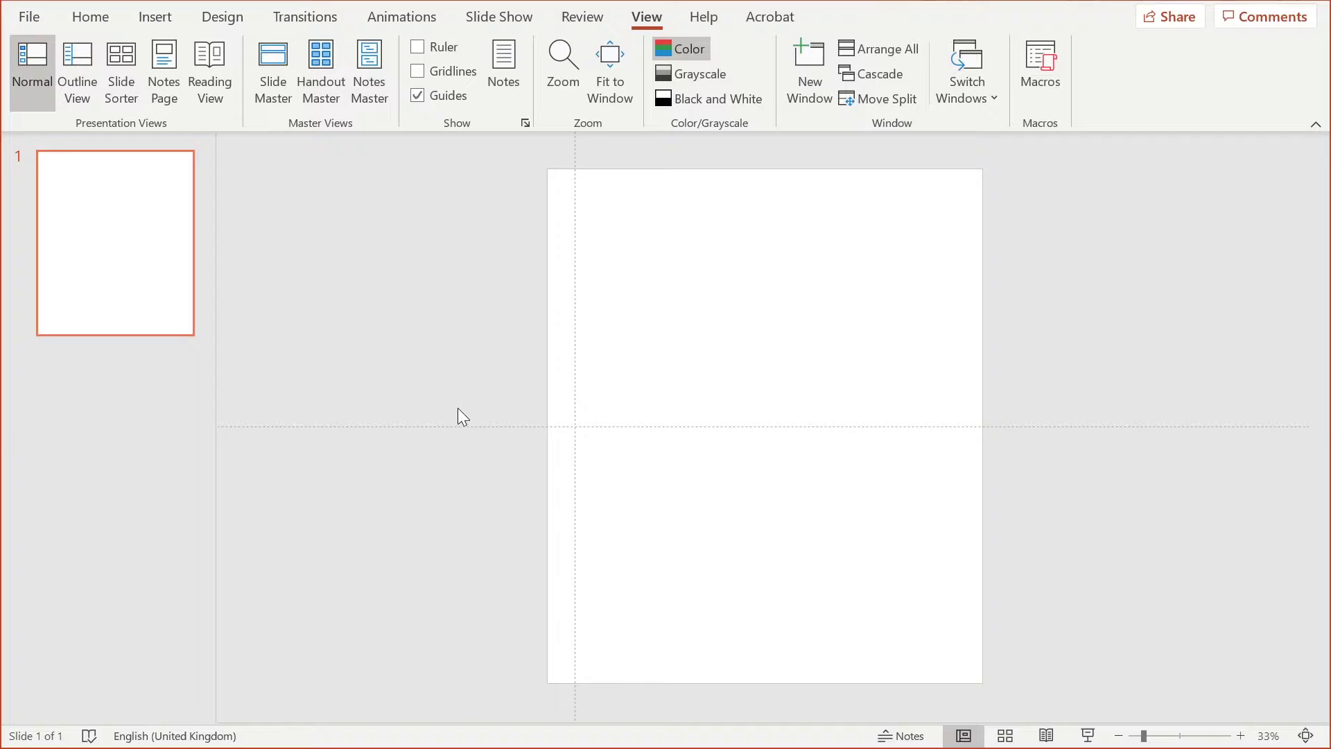
drag(461, 425, 481, 194)
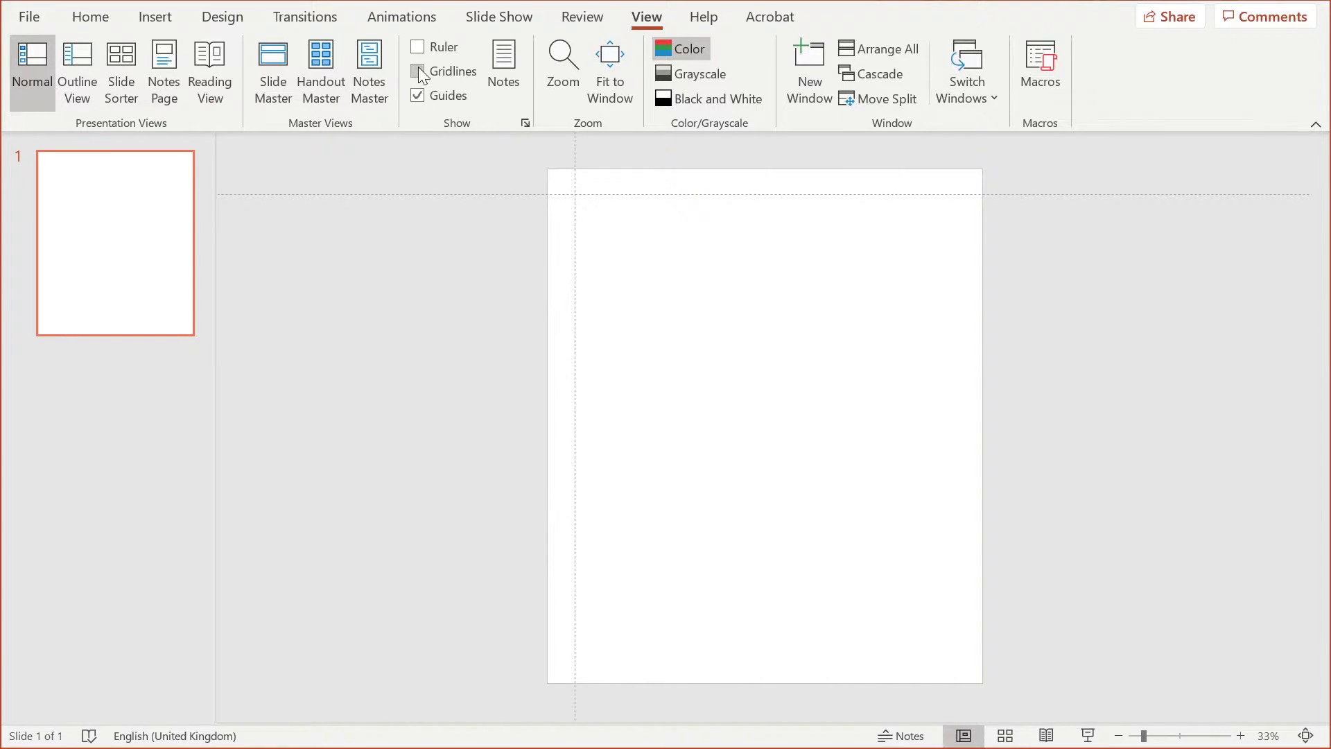
Step: Toggle the rulers and gridlines back off, leaving only the guides showing
click(419, 48)
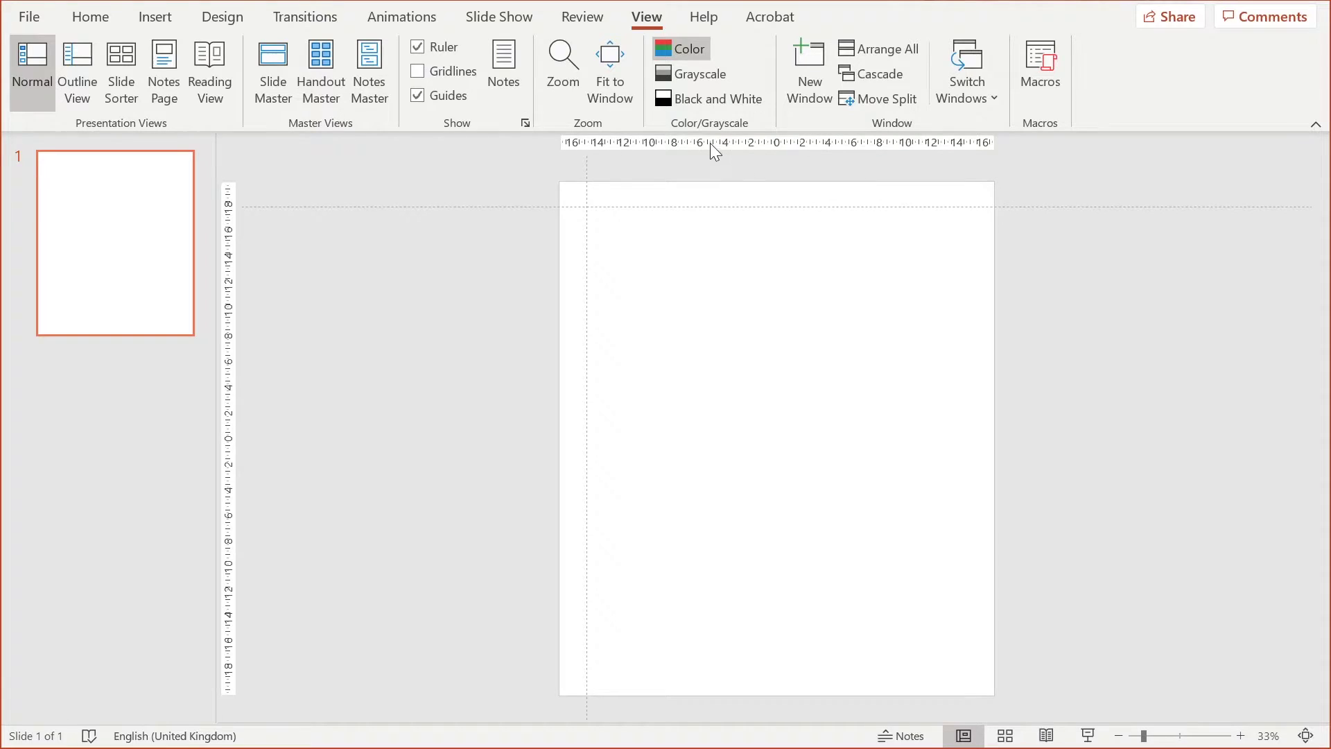
click(427, 46)
click(418, 71)
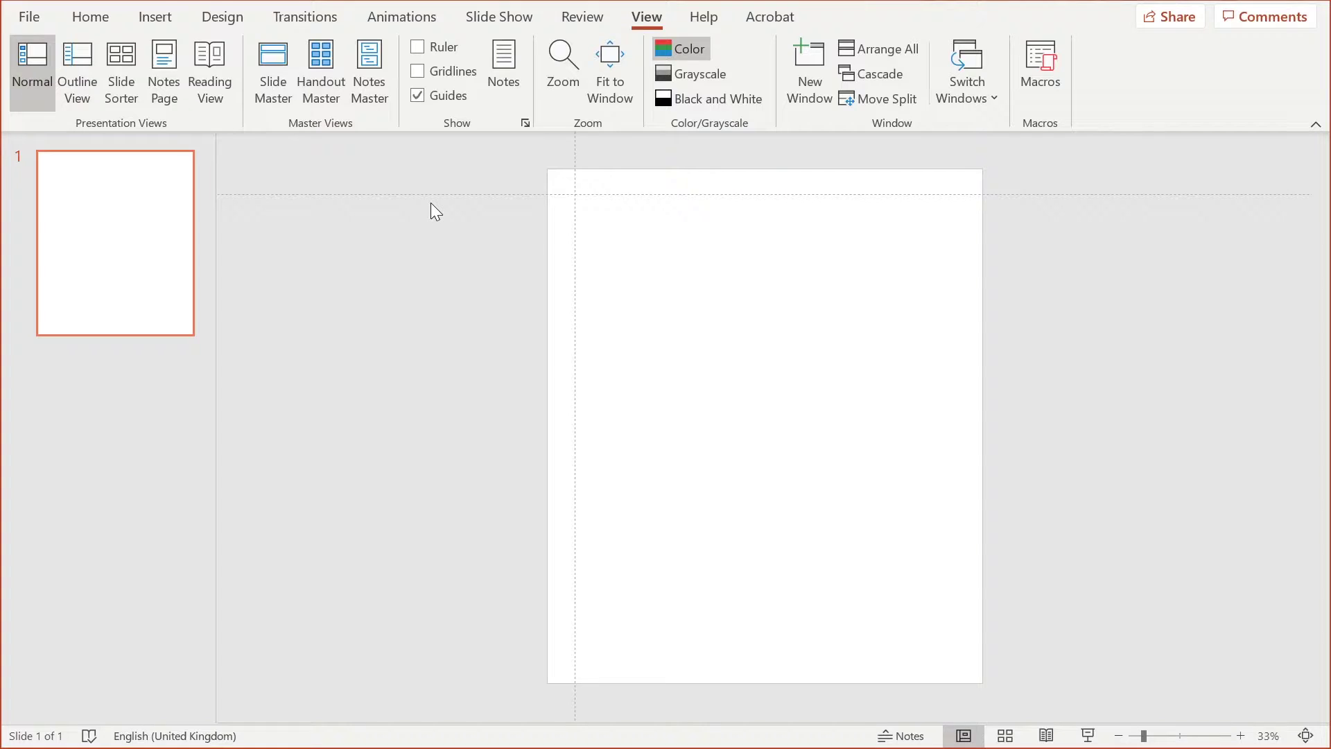
click(91, 18)
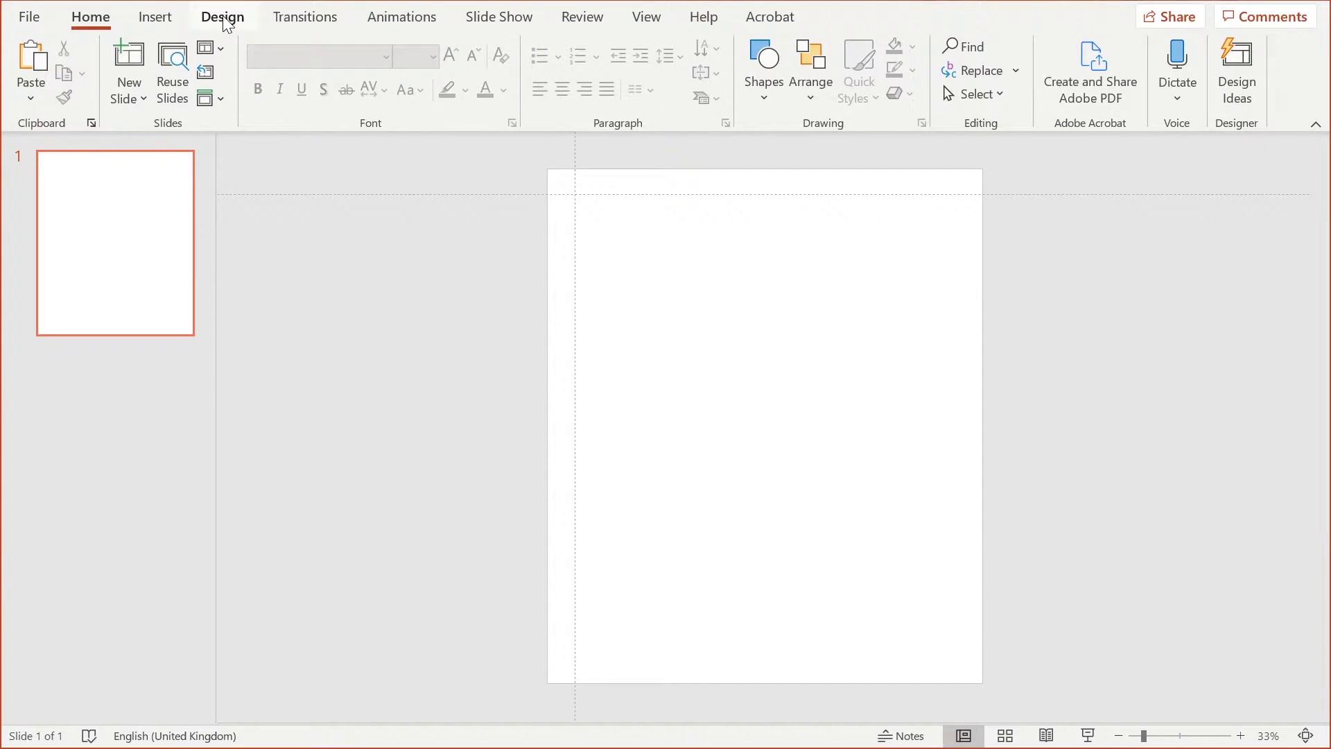
Step: Draw a rectangle across the upper part of the slide, just below the top guide
click(766, 100)
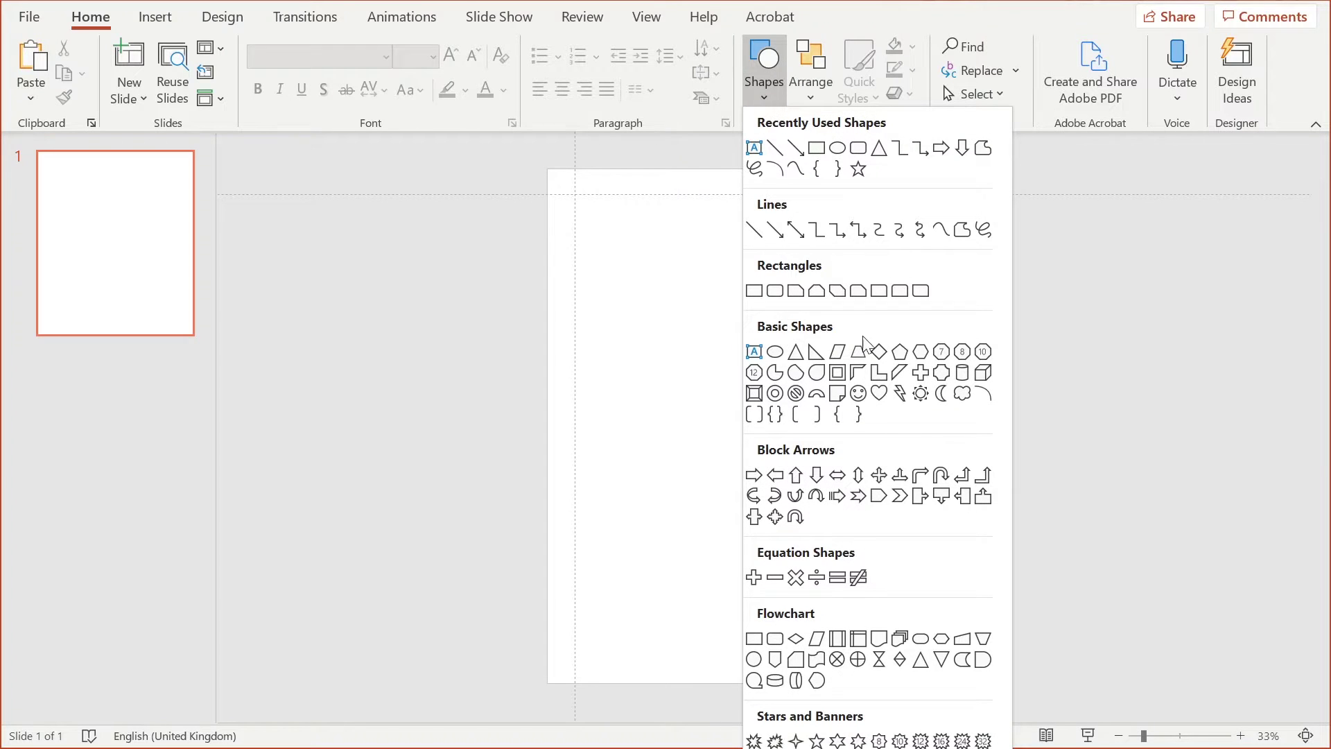
click(818, 152)
drag(629, 301, 889, 415)
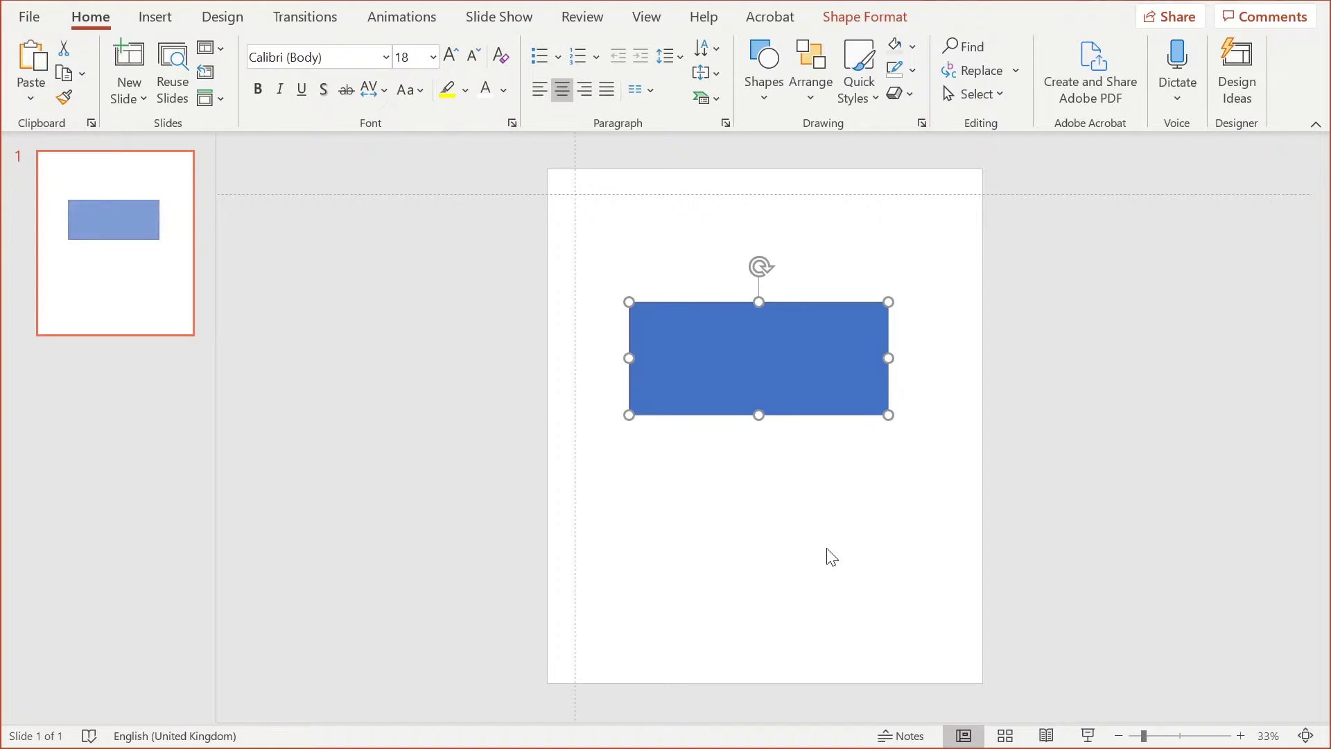
Step: Remove the rectangle's fill so it becomes hollow
click(832, 557)
click(788, 343)
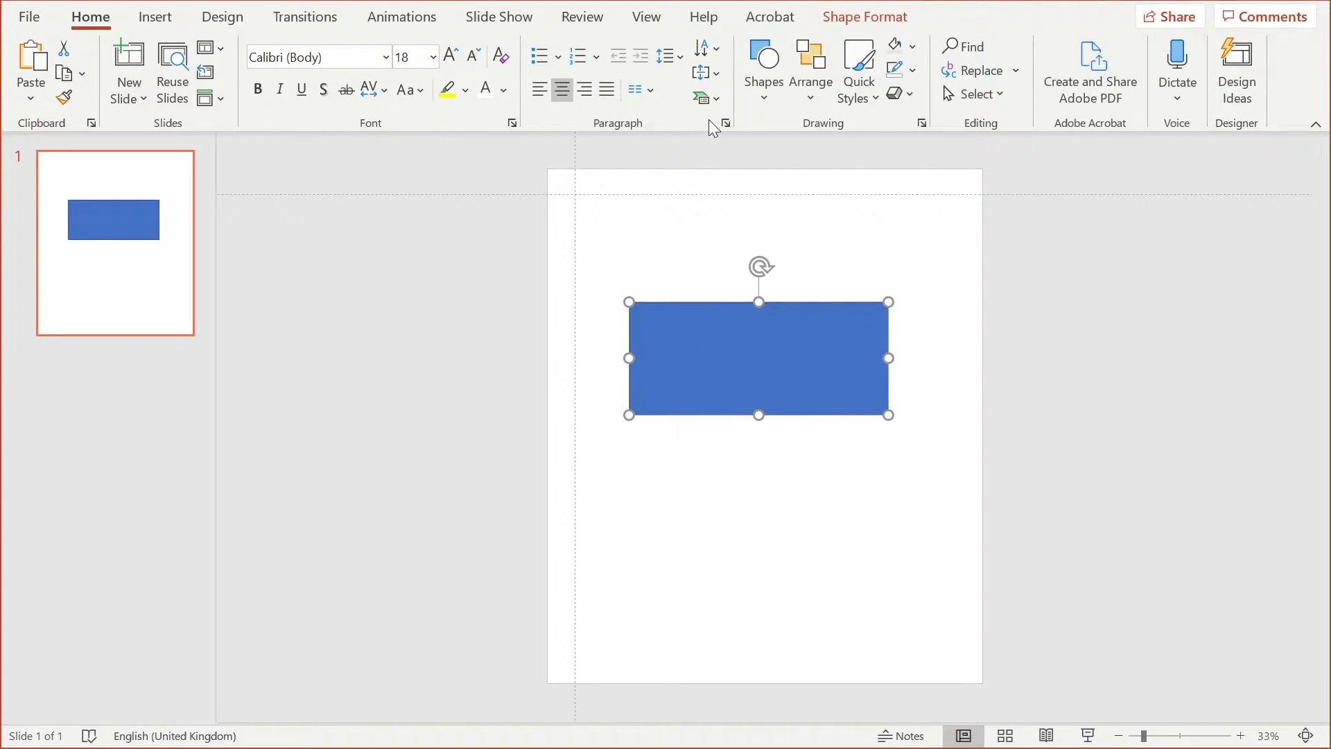
click(764, 101)
click(915, 43)
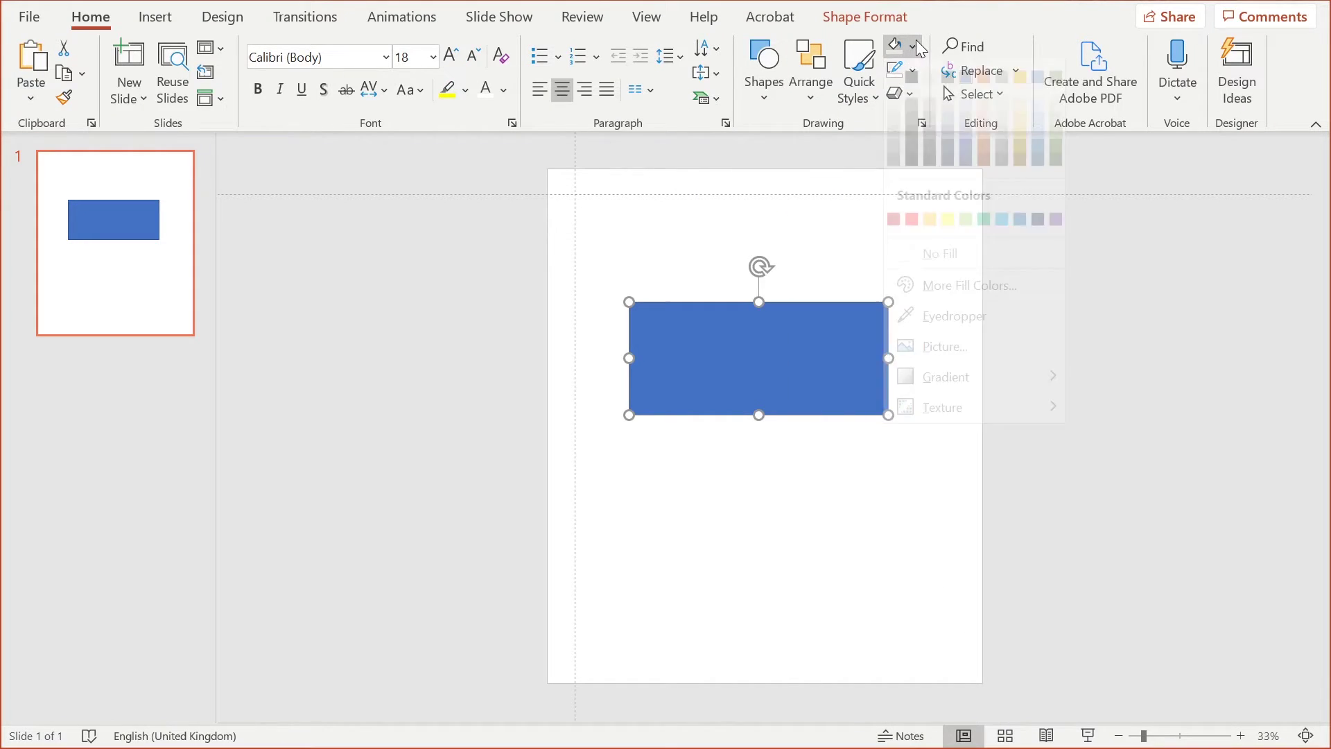
click(944, 275)
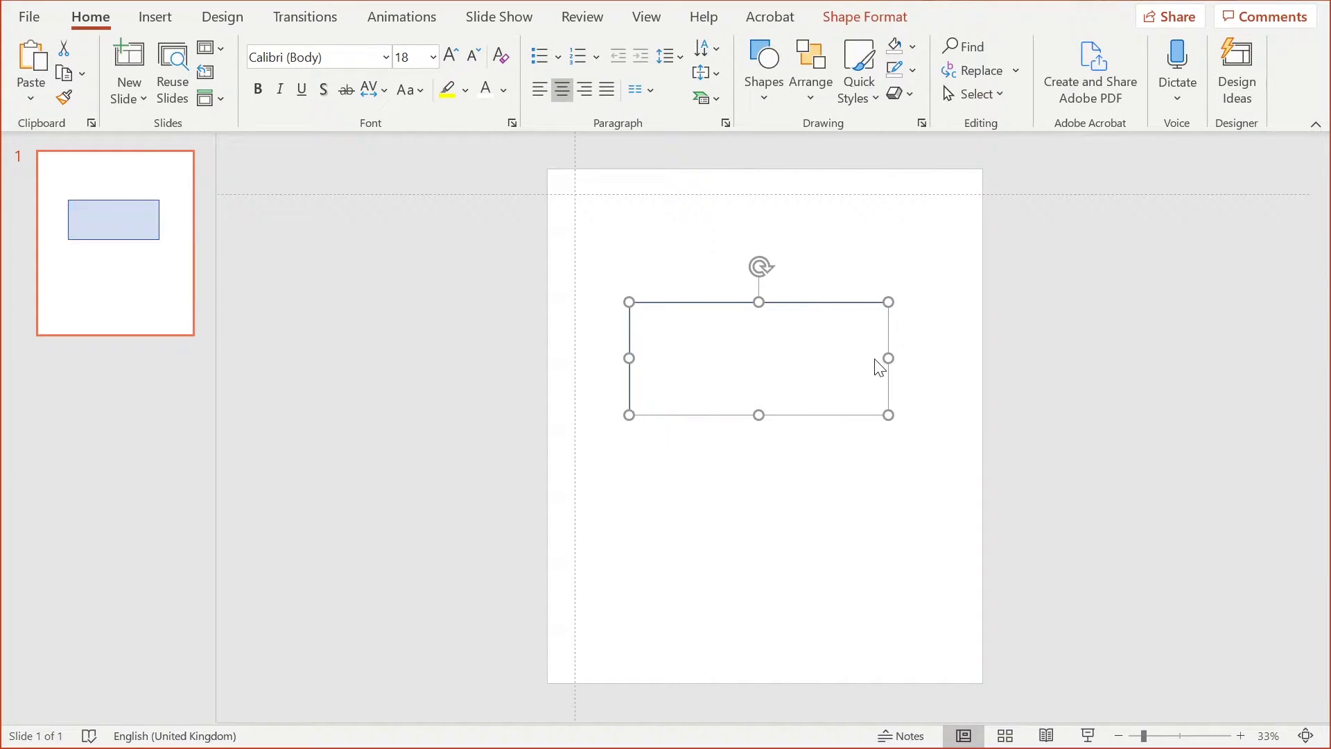
Step: Give the rectangle a black outline with 3 pt weight
click(909, 70)
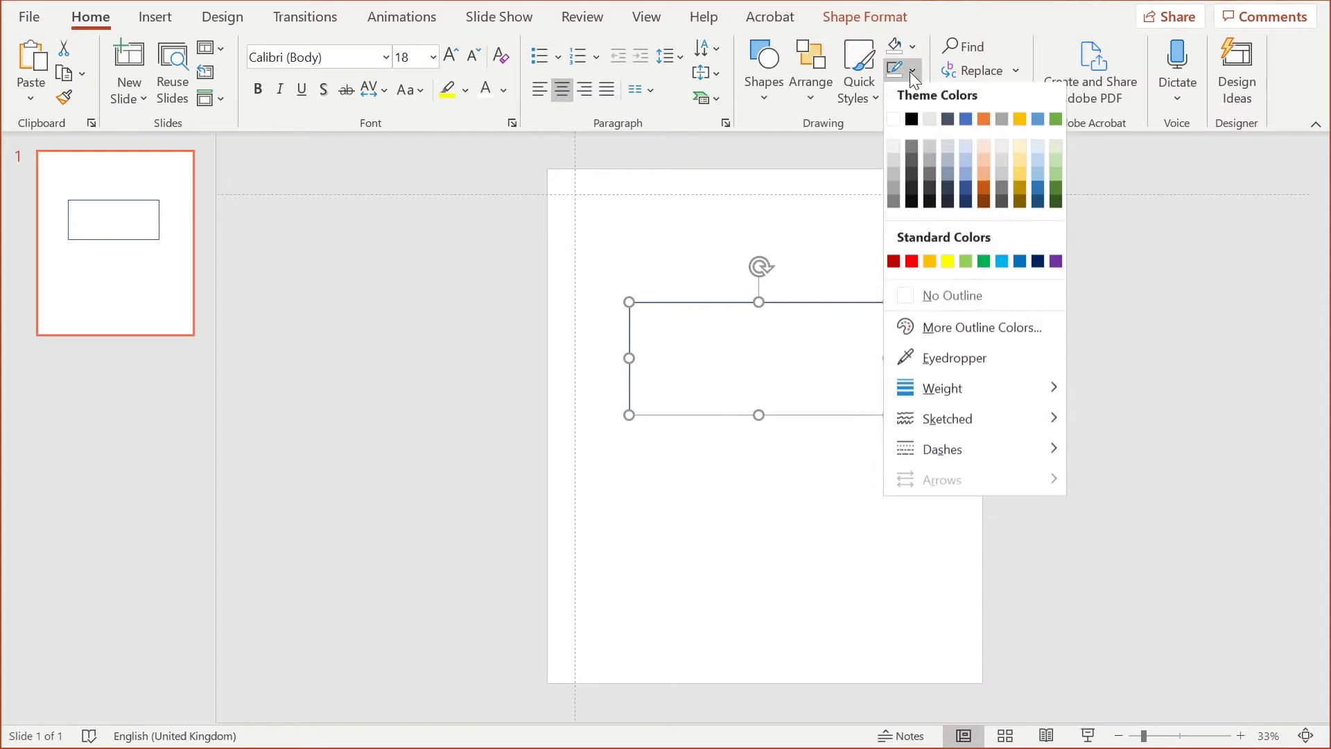
click(912, 124)
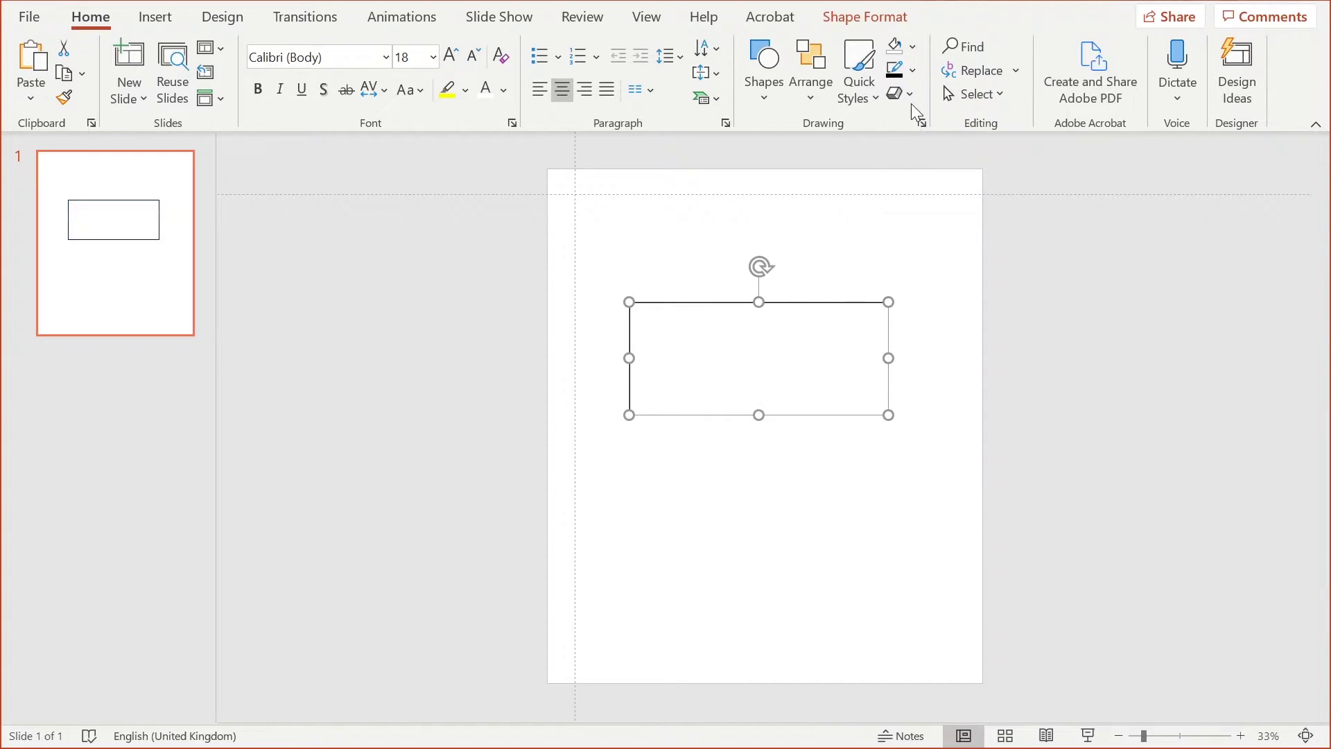
click(909, 76)
mouse_move(1005, 397)
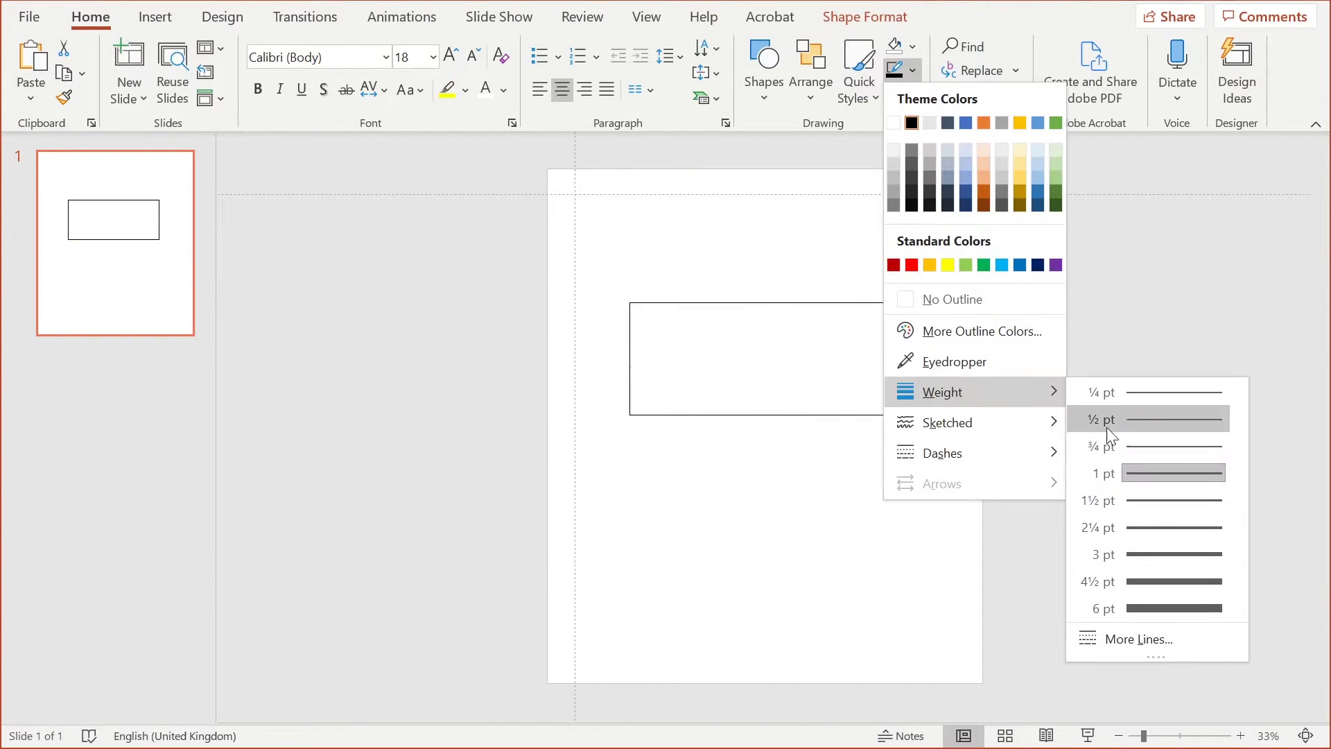
click(1172, 554)
click(810, 434)
click(809, 416)
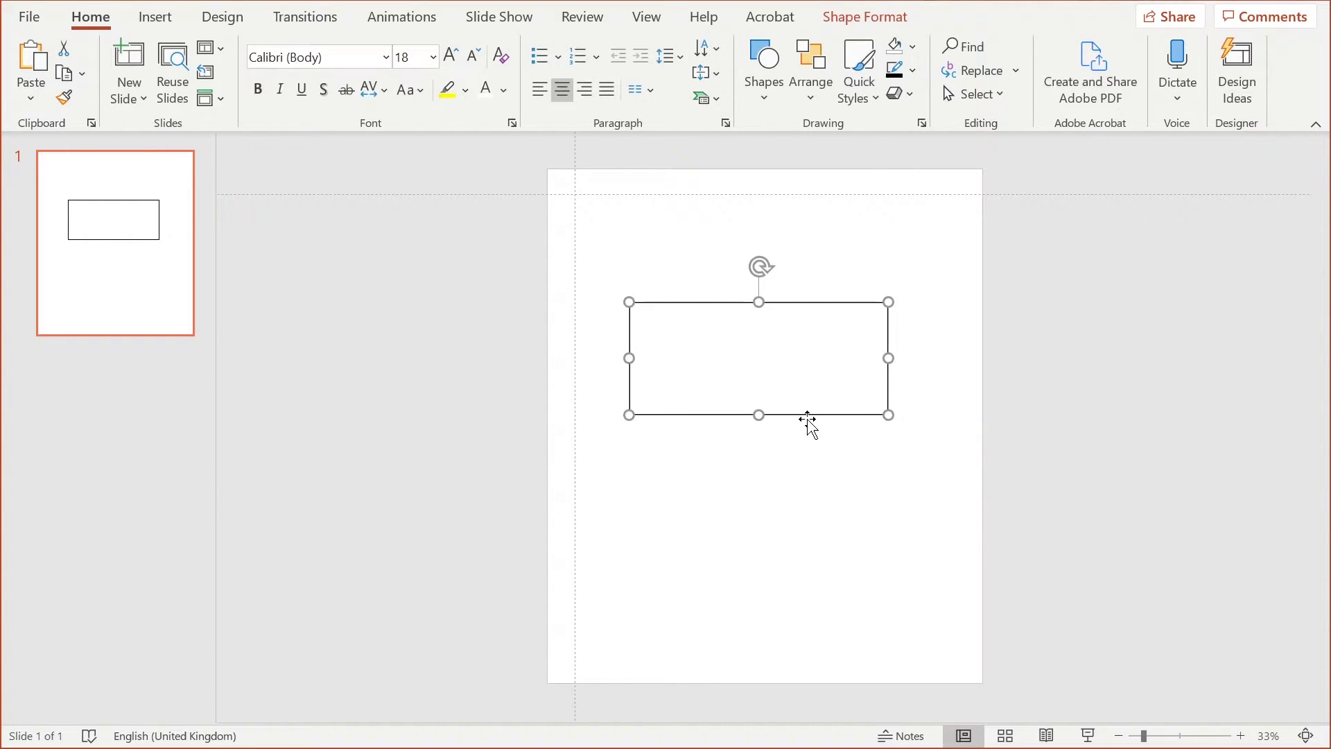
click(762, 97)
click(775, 148)
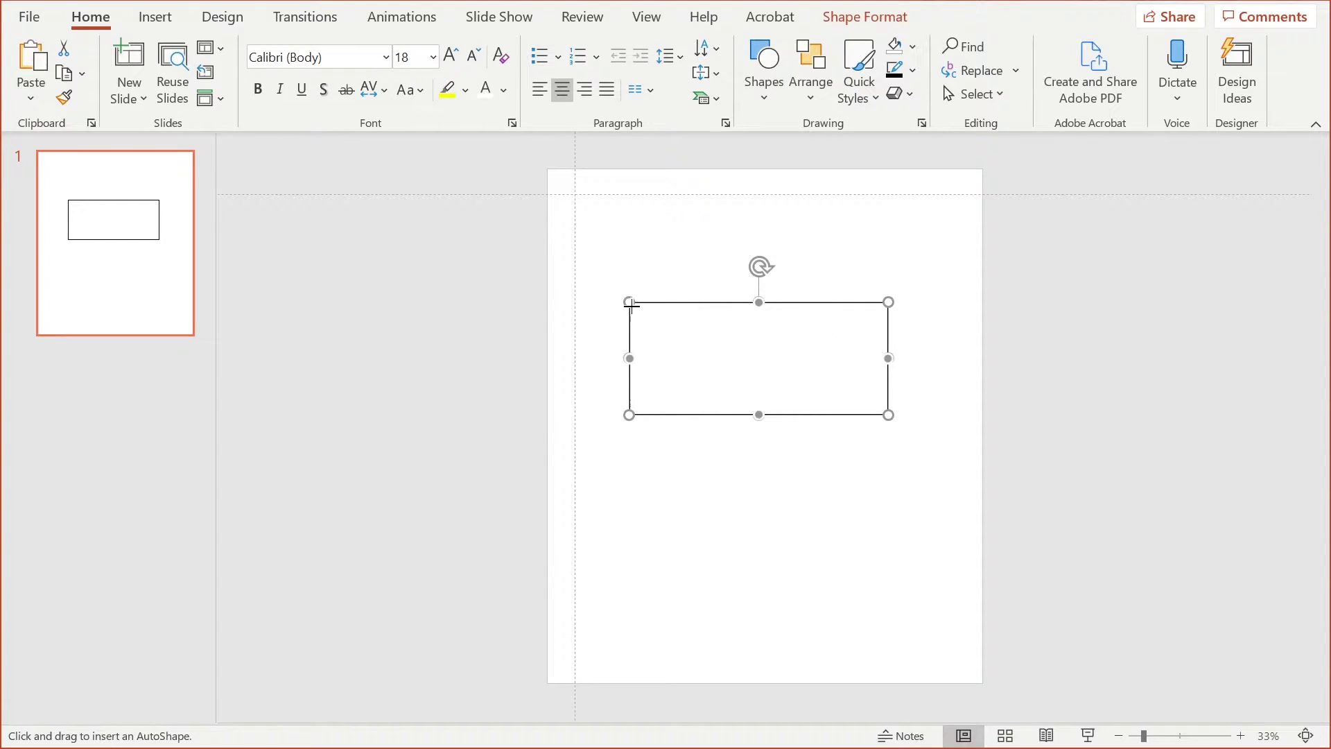
Step: Draw two corner-to-corner diagonal lines across the rectangle, forming an X
mouse_move(629, 303)
mouse_down()
mouse_move(891, 425)
mouse_move(888, 415)
mouse_up()
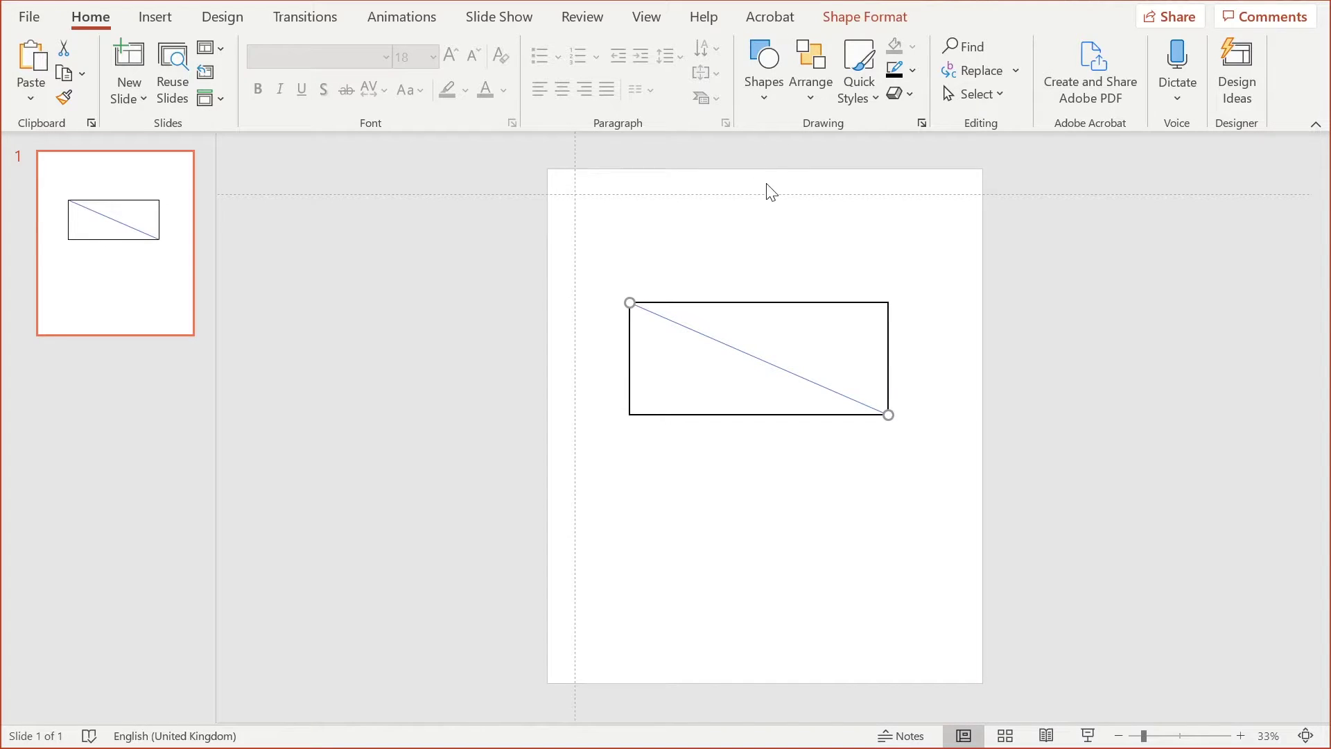
click(766, 97)
click(774, 147)
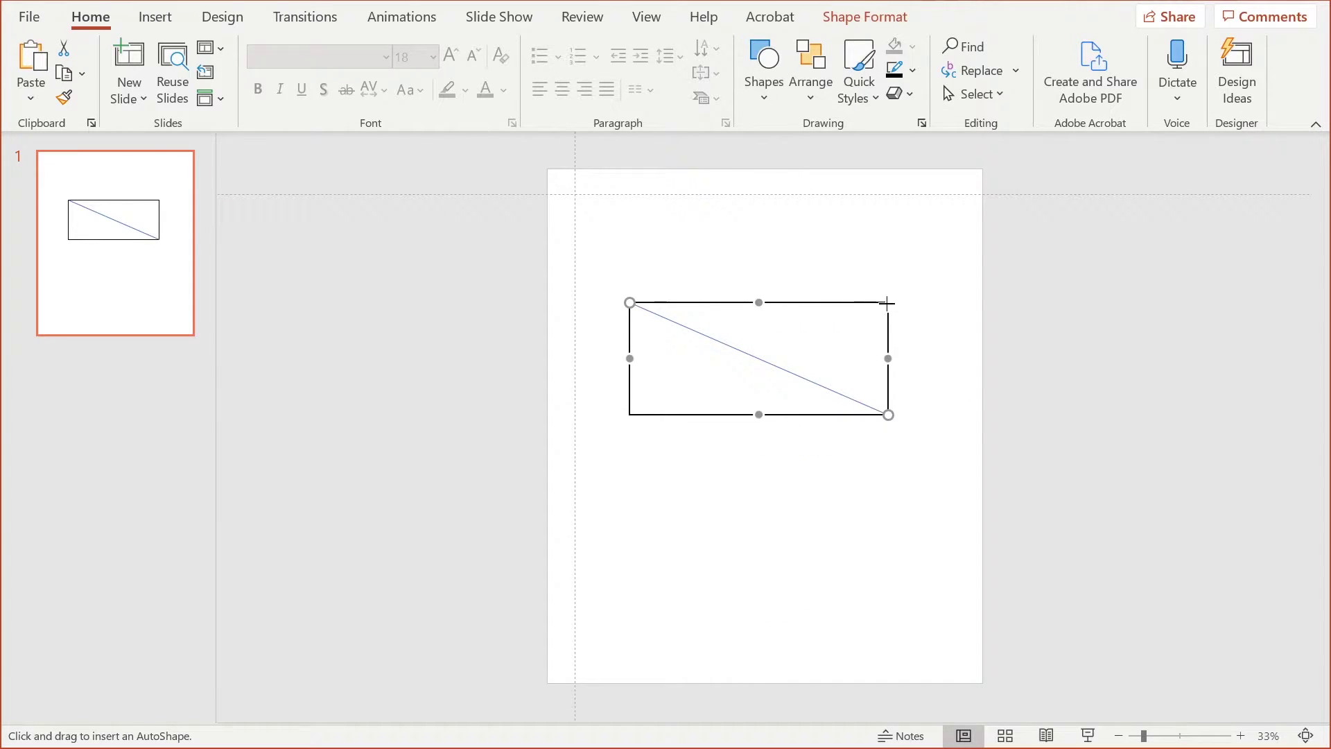
drag(888, 302, 629, 415)
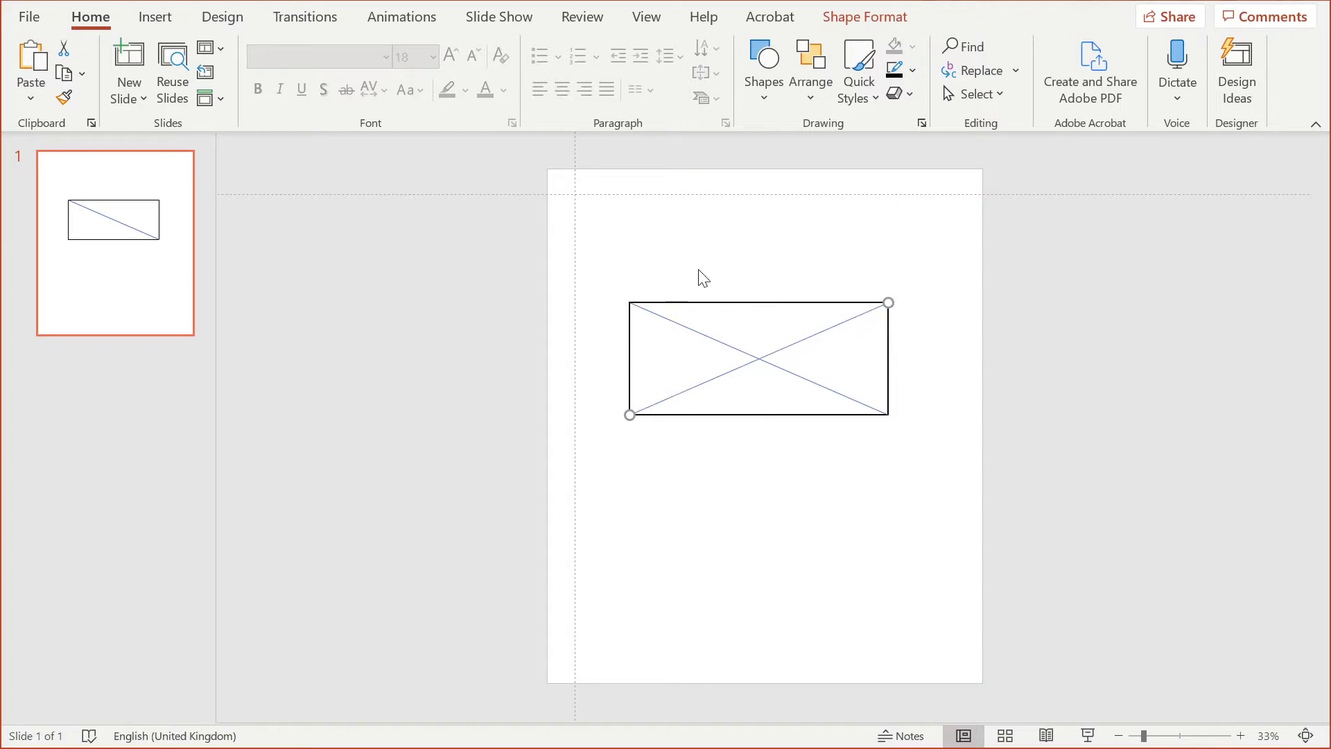
Step: Make both diagonals black, then select them together with the rectangle
click(748, 355)
shift+click(805, 339)
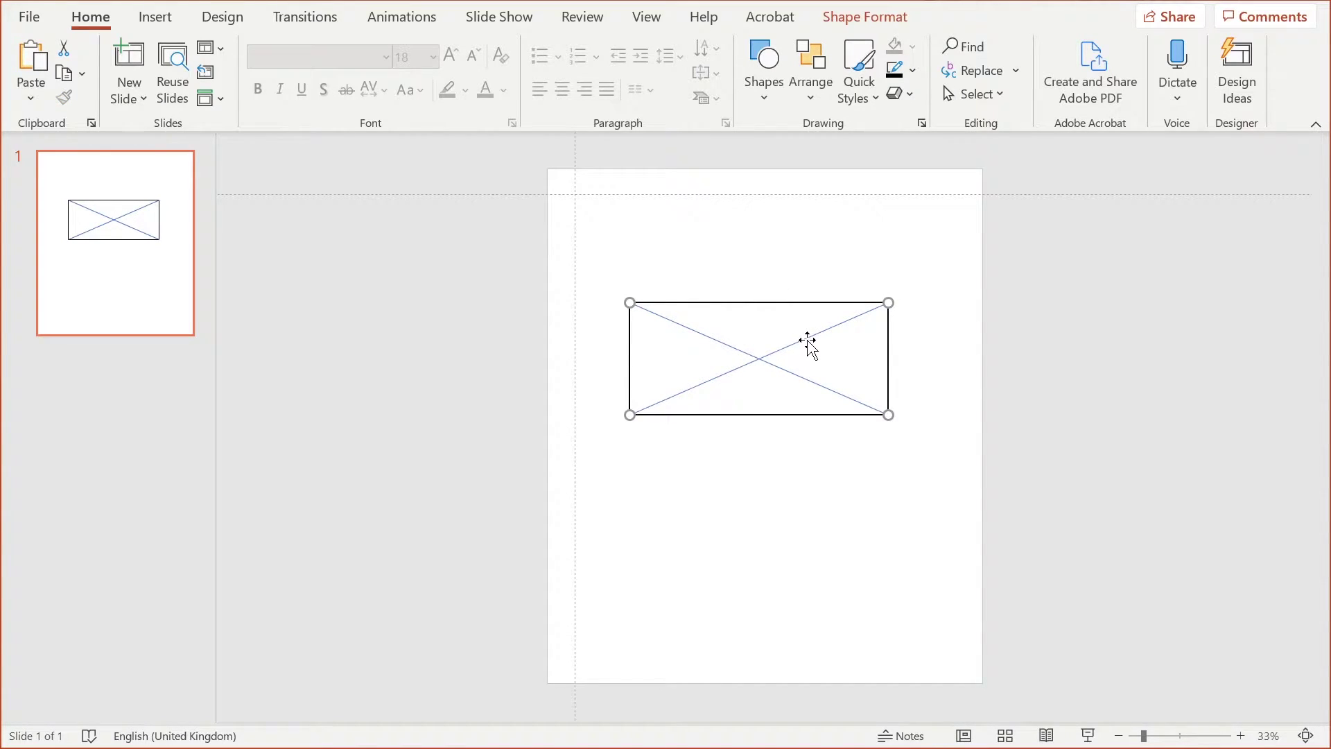
click(912, 75)
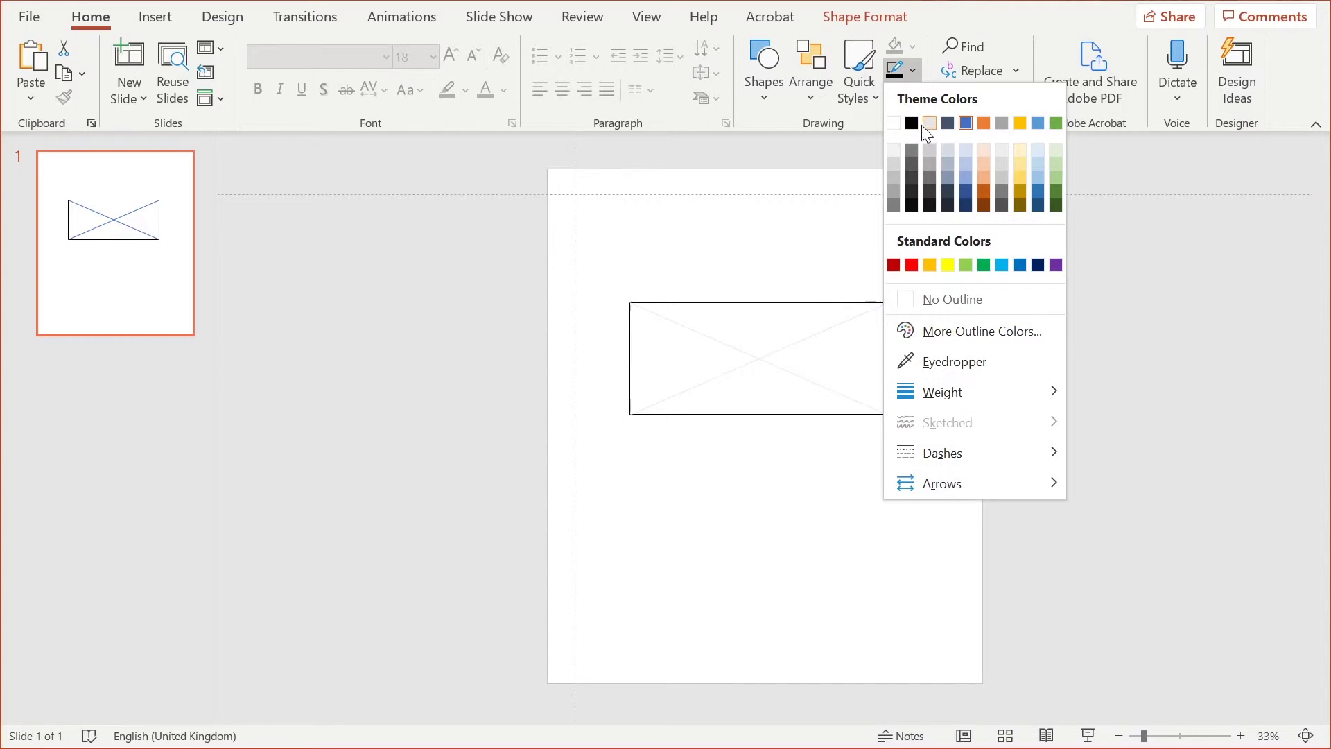
click(910, 123)
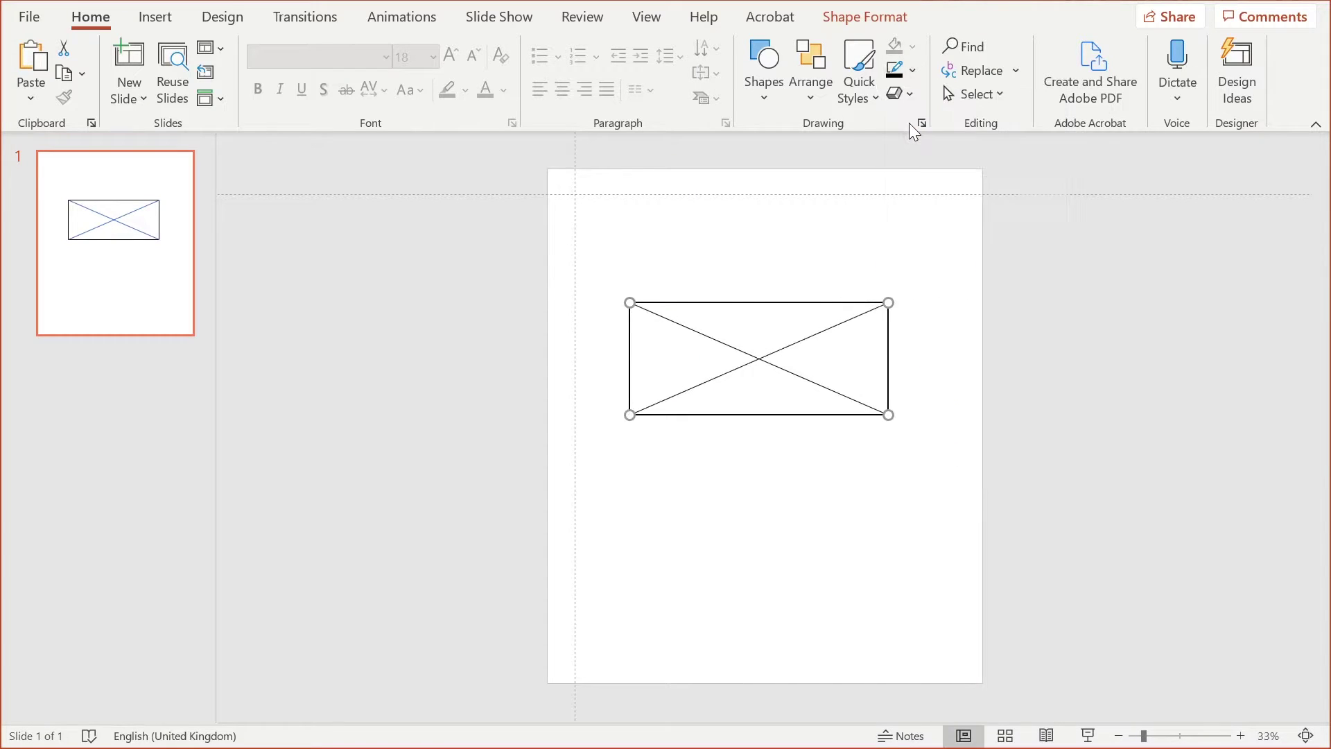
click(979, 306)
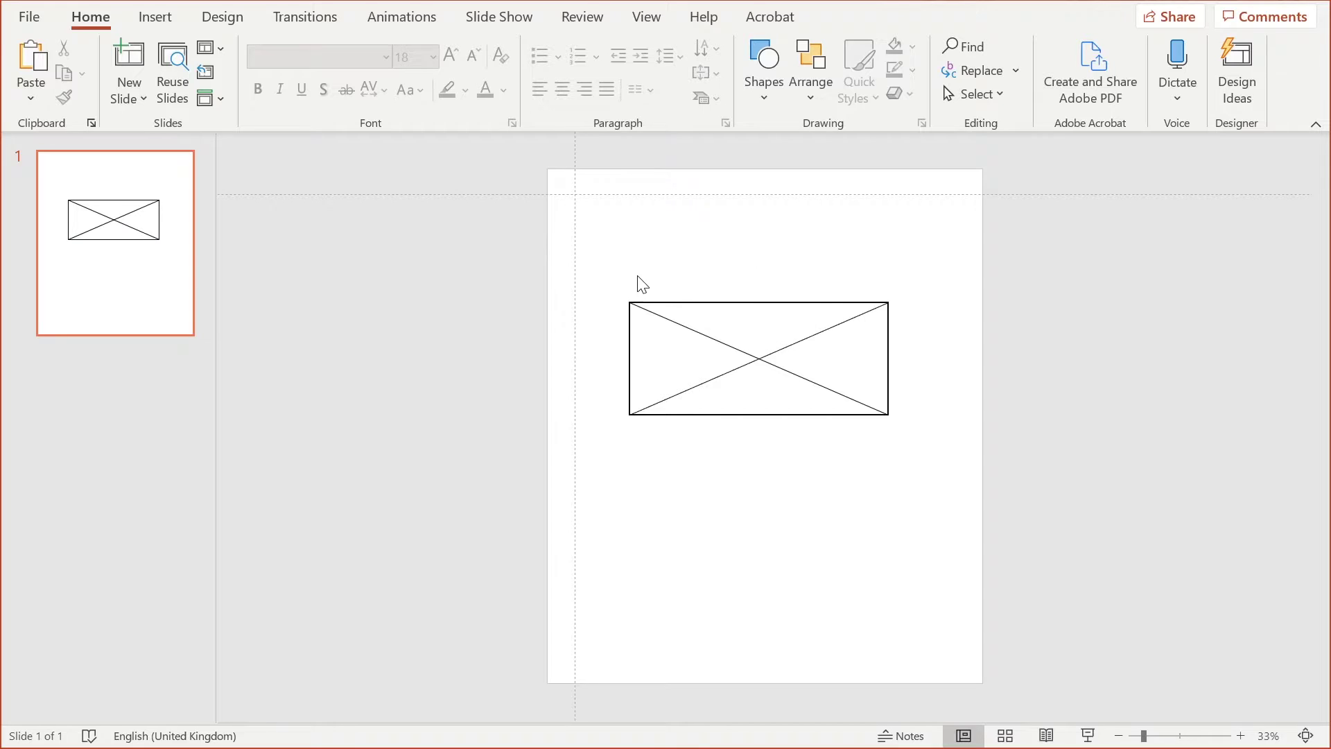
drag(600, 275, 918, 451)
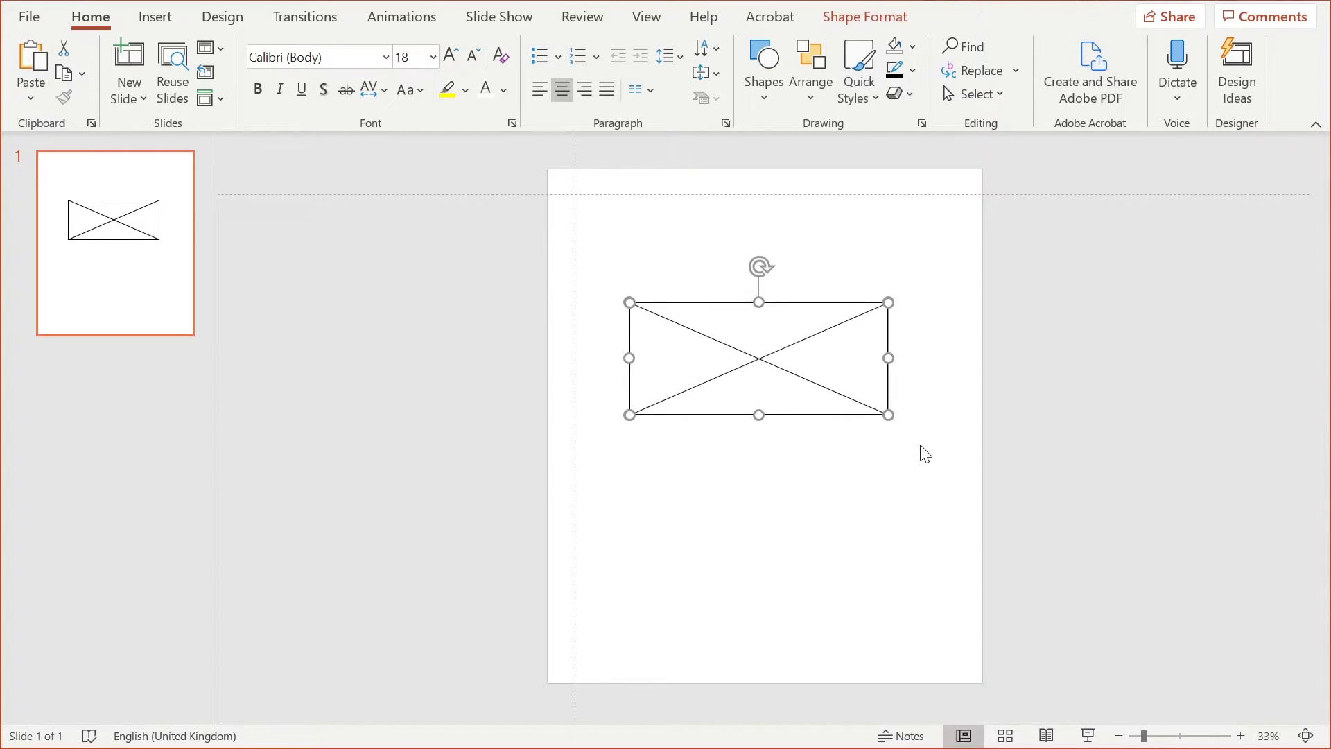
Step: Group the rectangle and its two diagonals into a single object
right_click(843, 414)
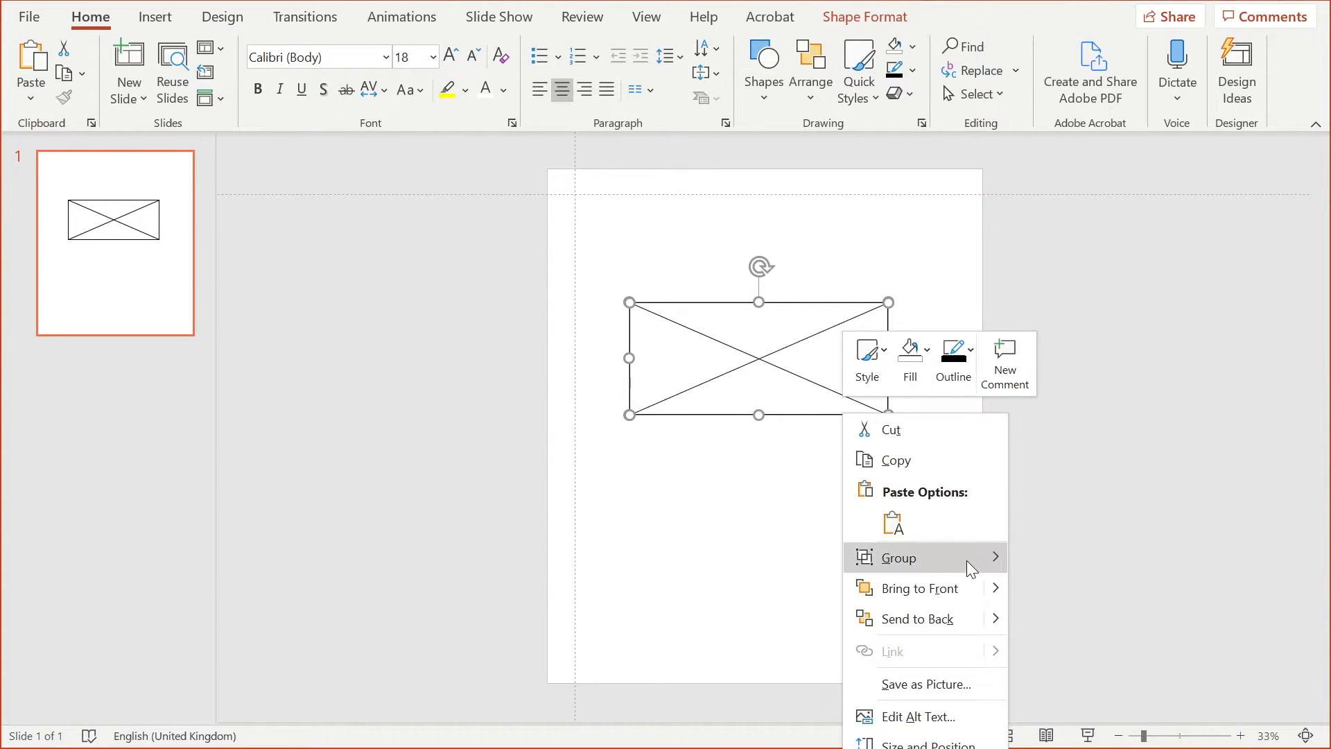
mouse_move(970, 558)
click(1024, 558)
click(836, 441)
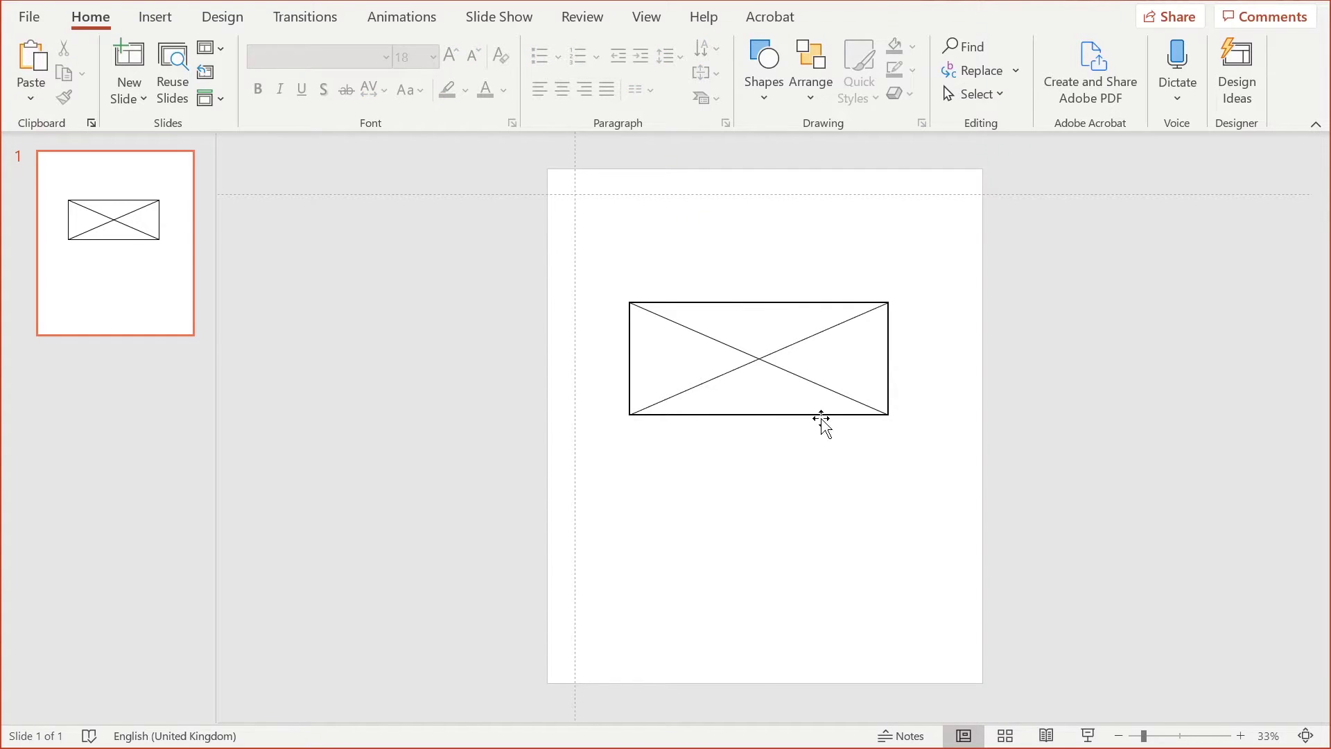
Step: Resize the grouped placeholder and park it off the slide to the right
drag(824, 415, 842, 369)
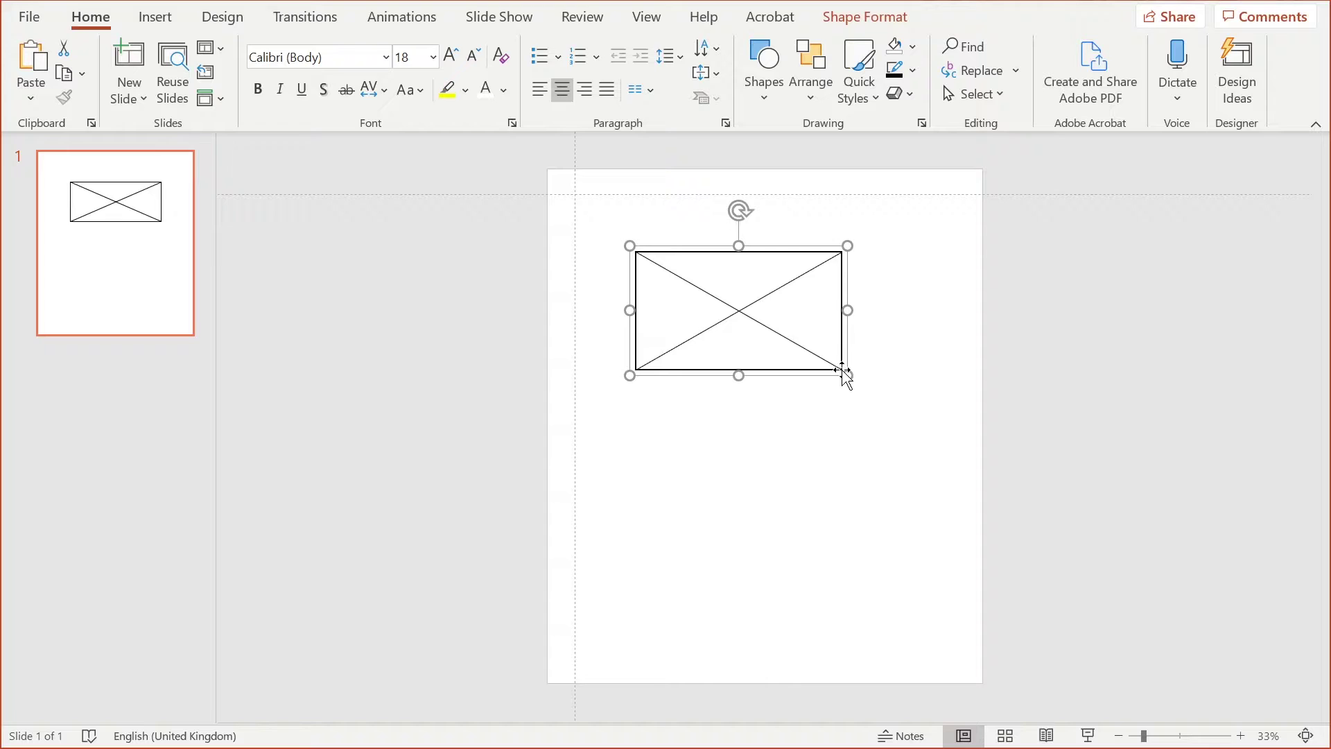
click(790, 330)
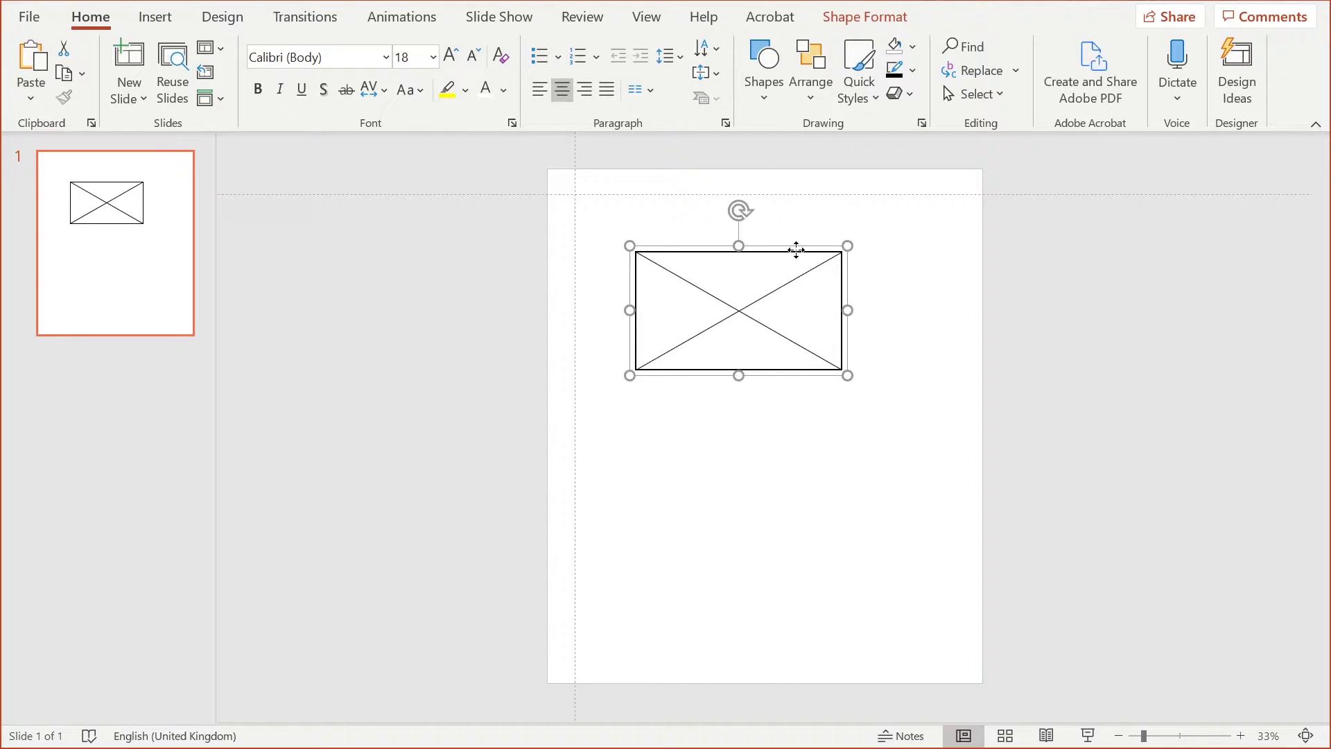
drag(796, 249, 1165, 233)
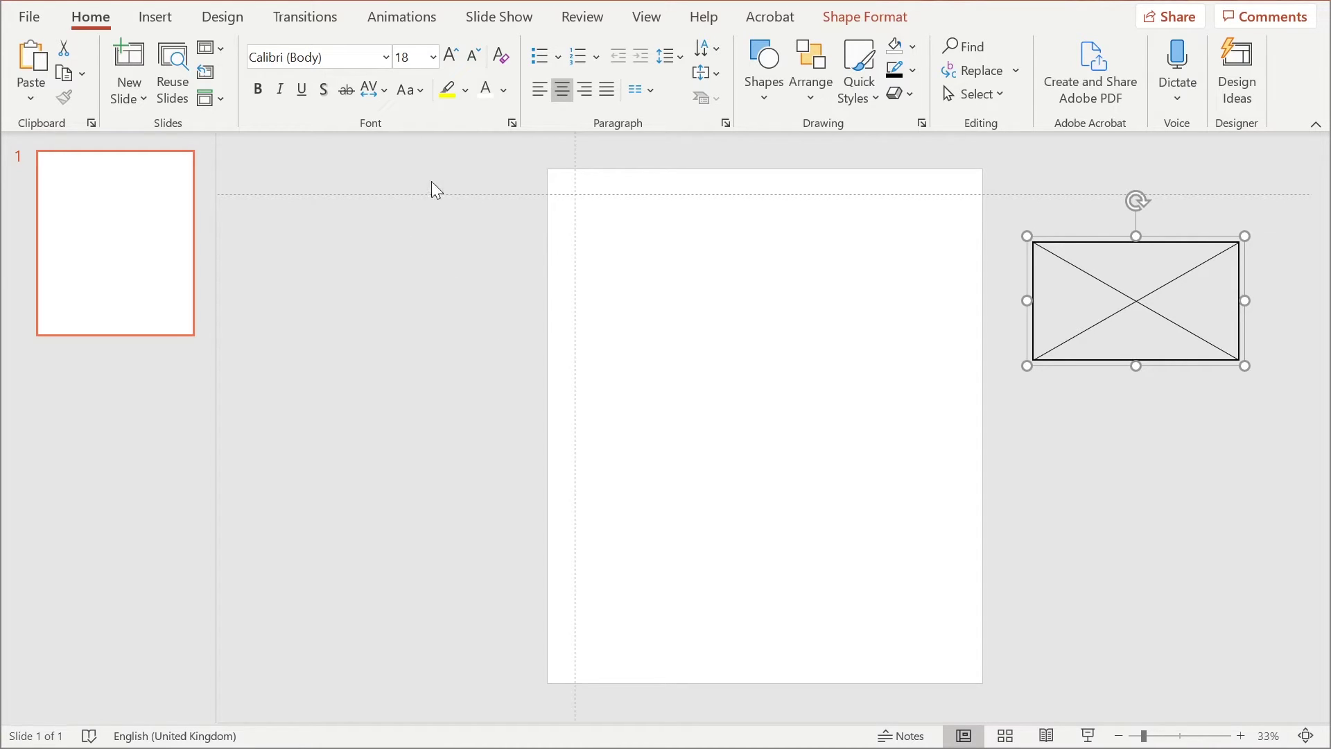
Step: Draw a long thin rectangle bar near the top of the slide
click(764, 99)
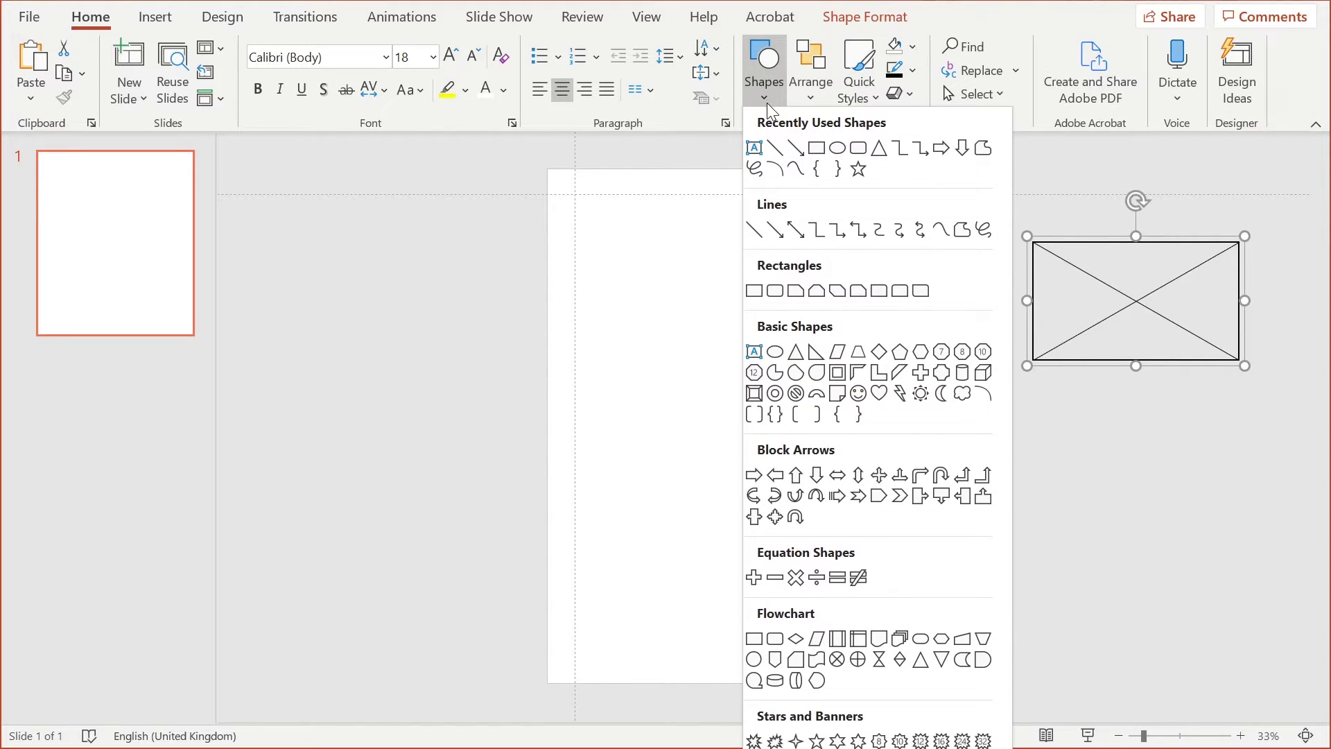
click(819, 151)
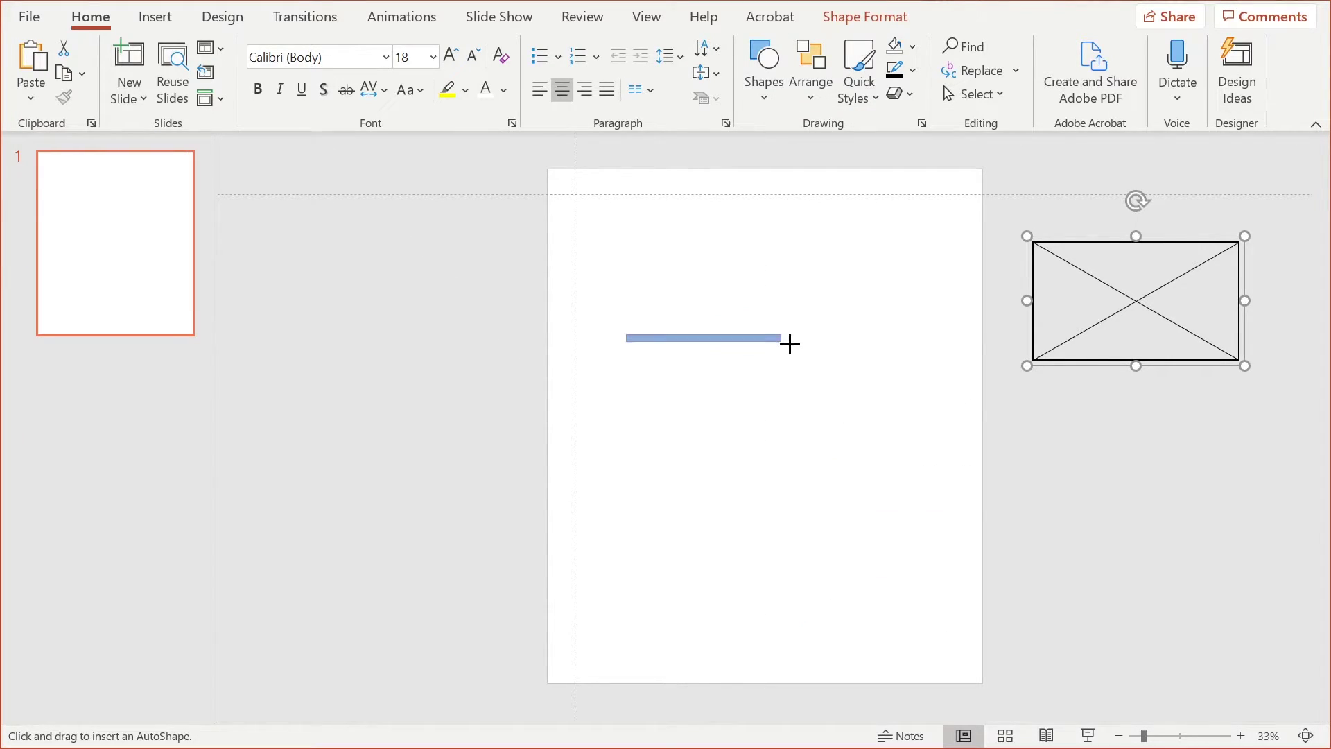
drag(789, 344, 794, 345)
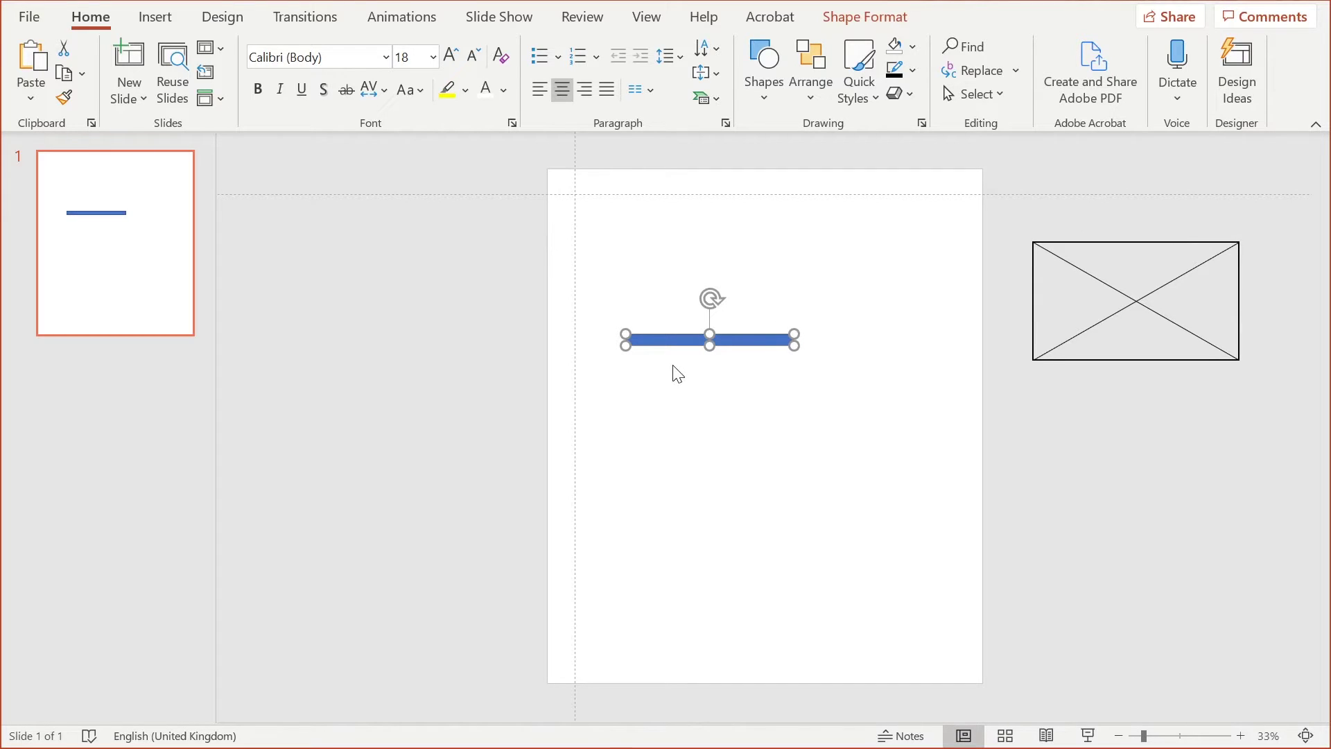
key(alt)
click(719, 375)
scroll(728, 375, up, 5)
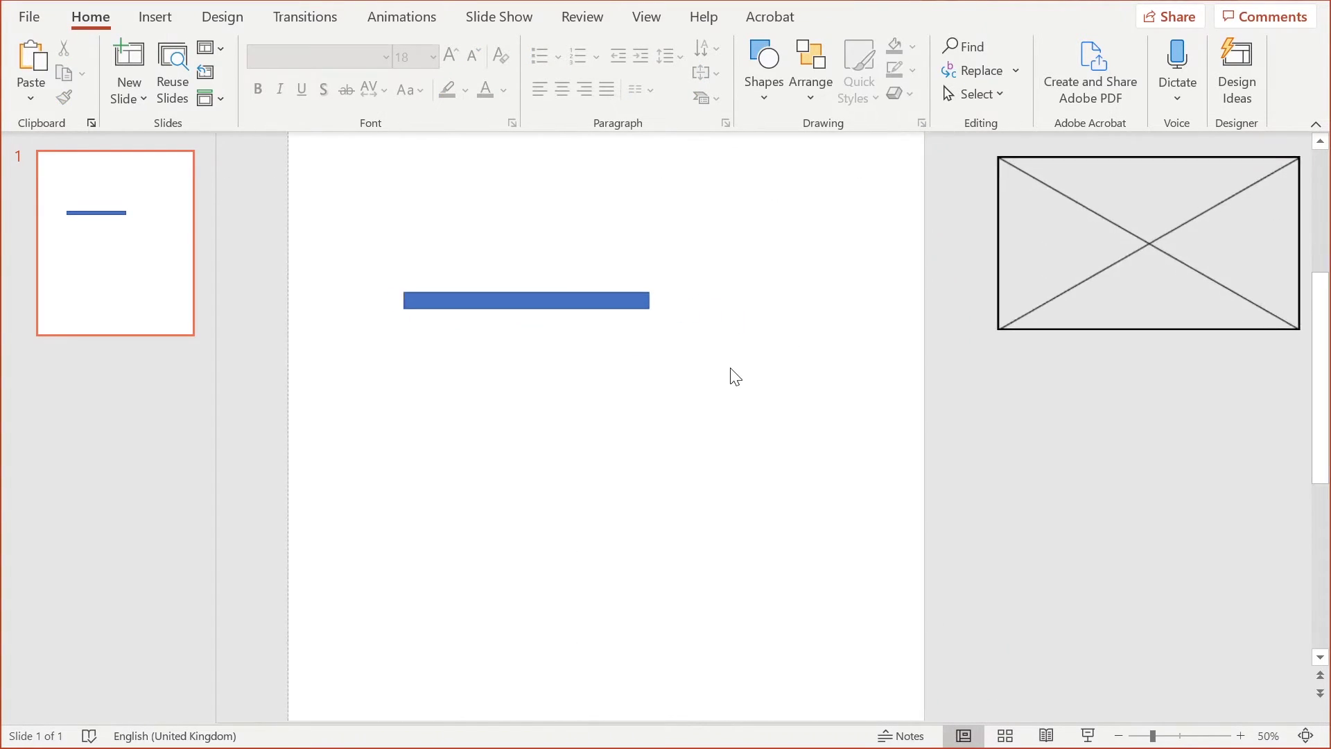
scroll(587, 239, up, 3)
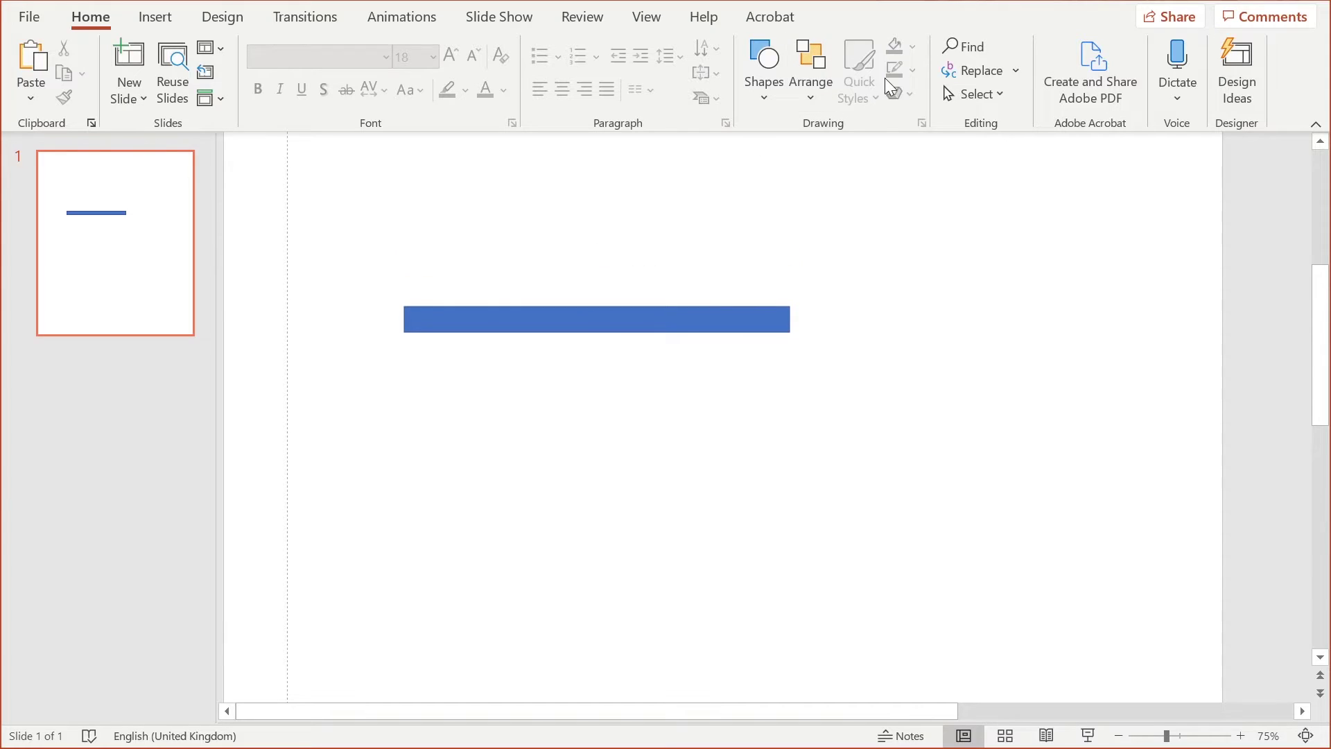
click(736, 319)
Step: Fill the bar dark grey and remove its outline
click(913, 46)
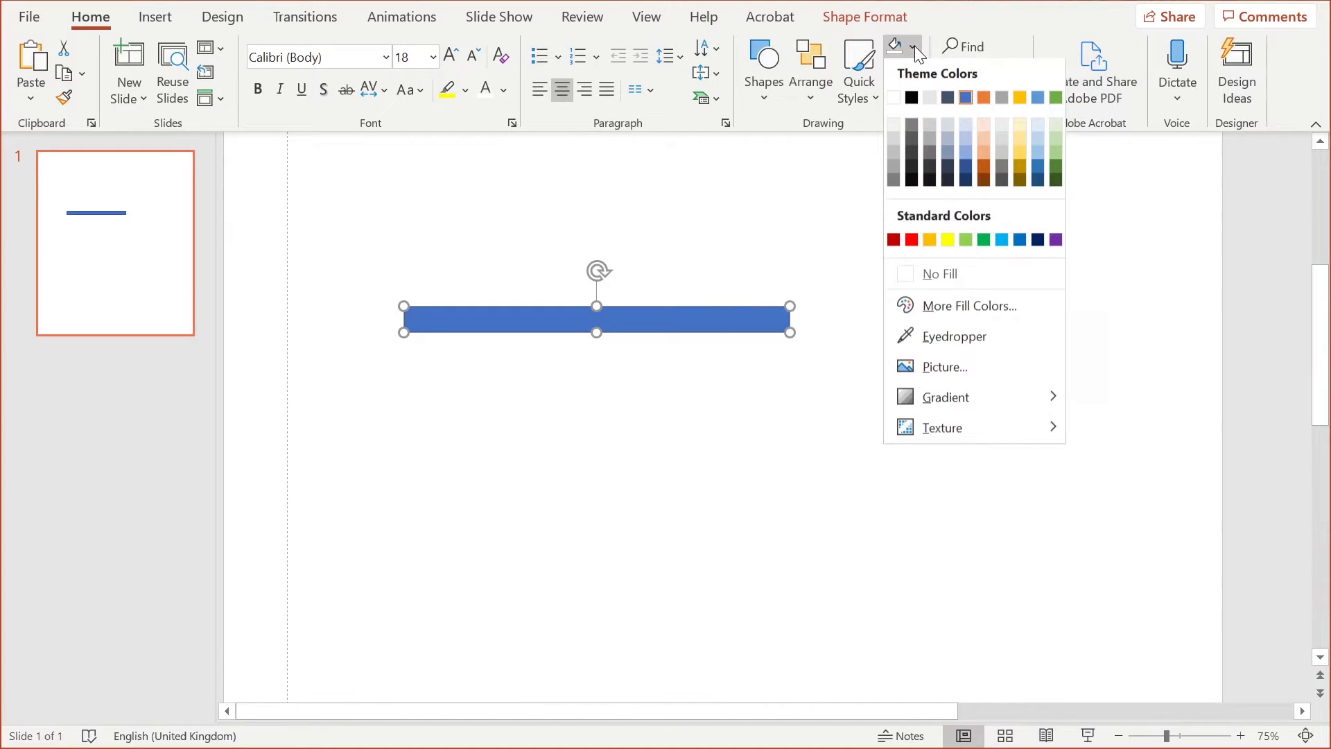
click(915, 99)
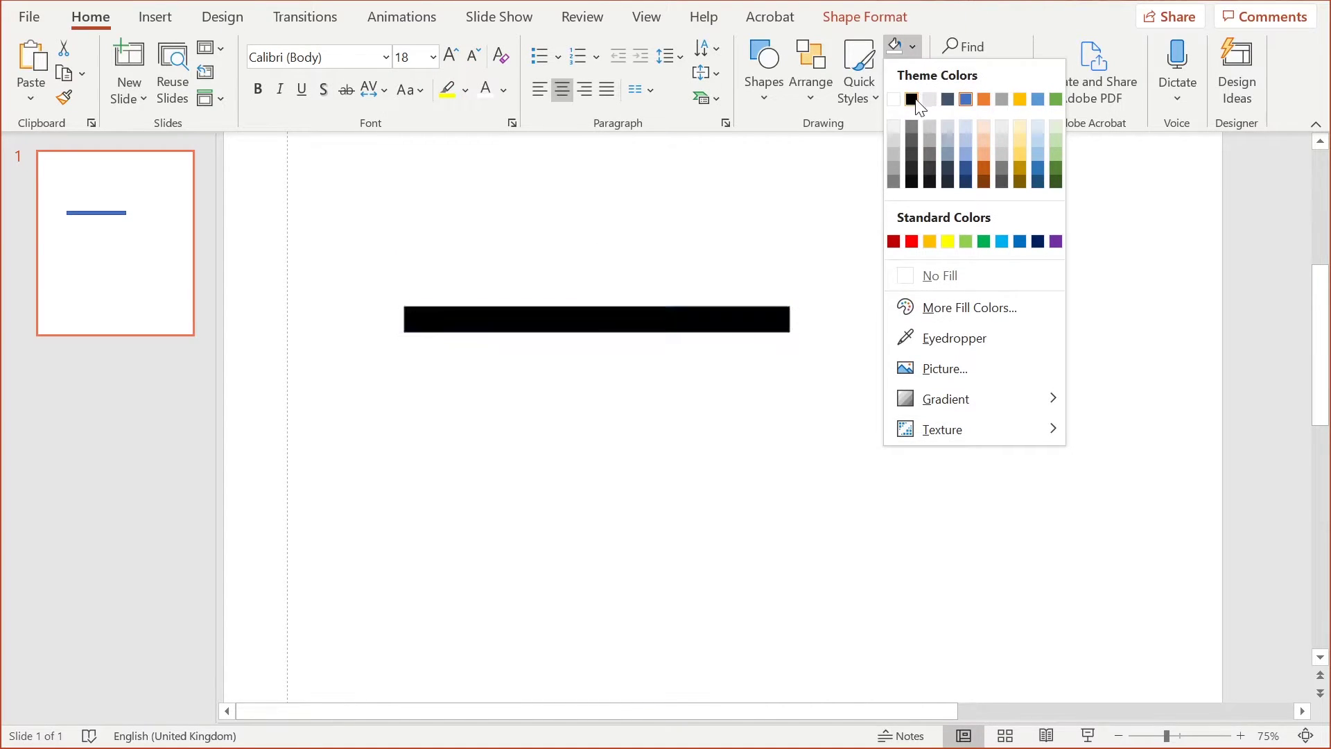
click(914, 45)
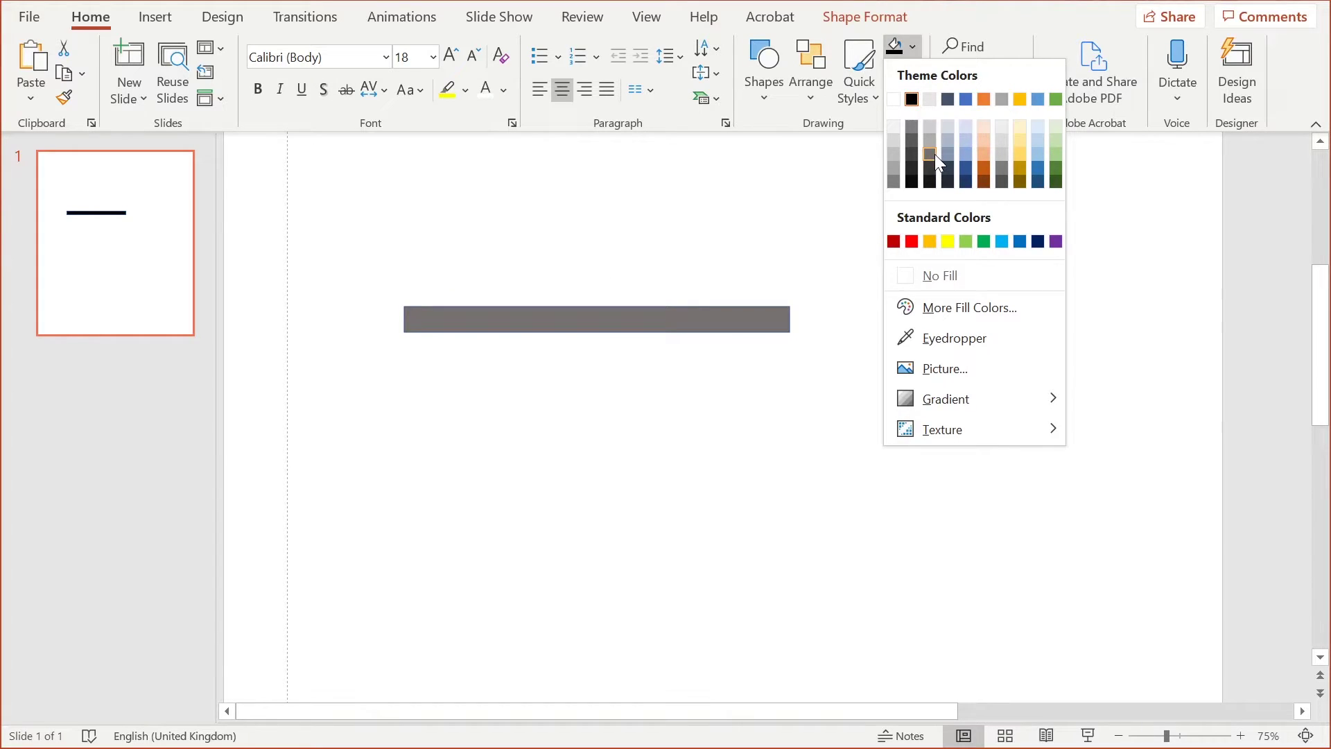
click(934, 154)
click(914, 72)
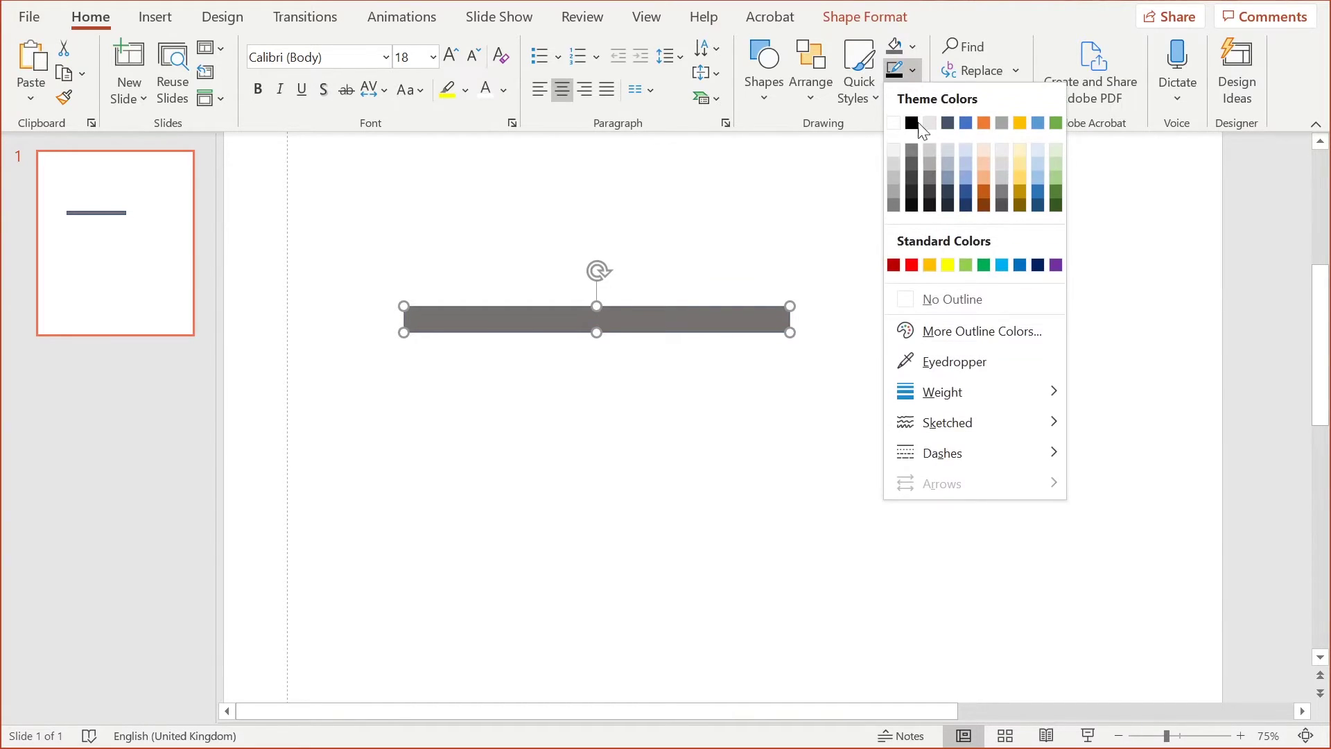
click(969, 291)
Step: Reposition the grey bar near the slide top and make it slightly taller
drag(756, 327, 822, 375)
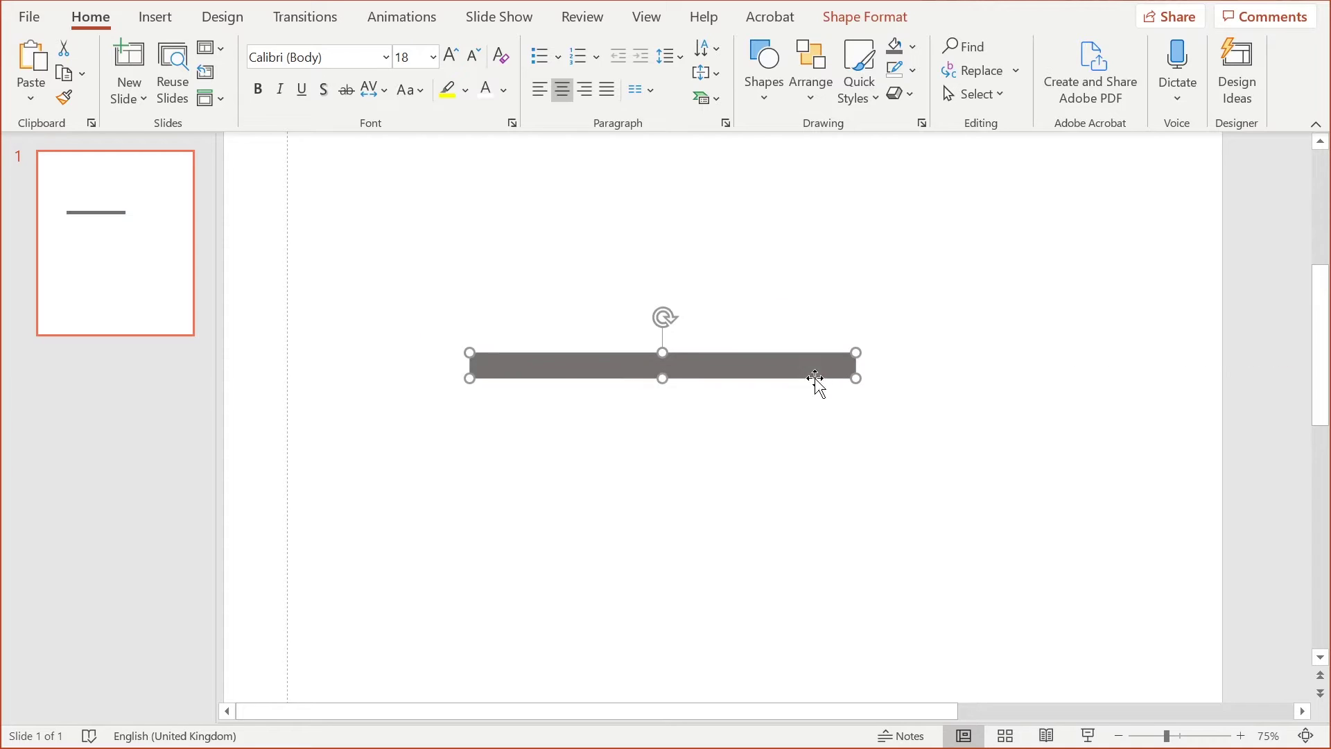
click(800, 447)
drag(724, 376, 658, 315)
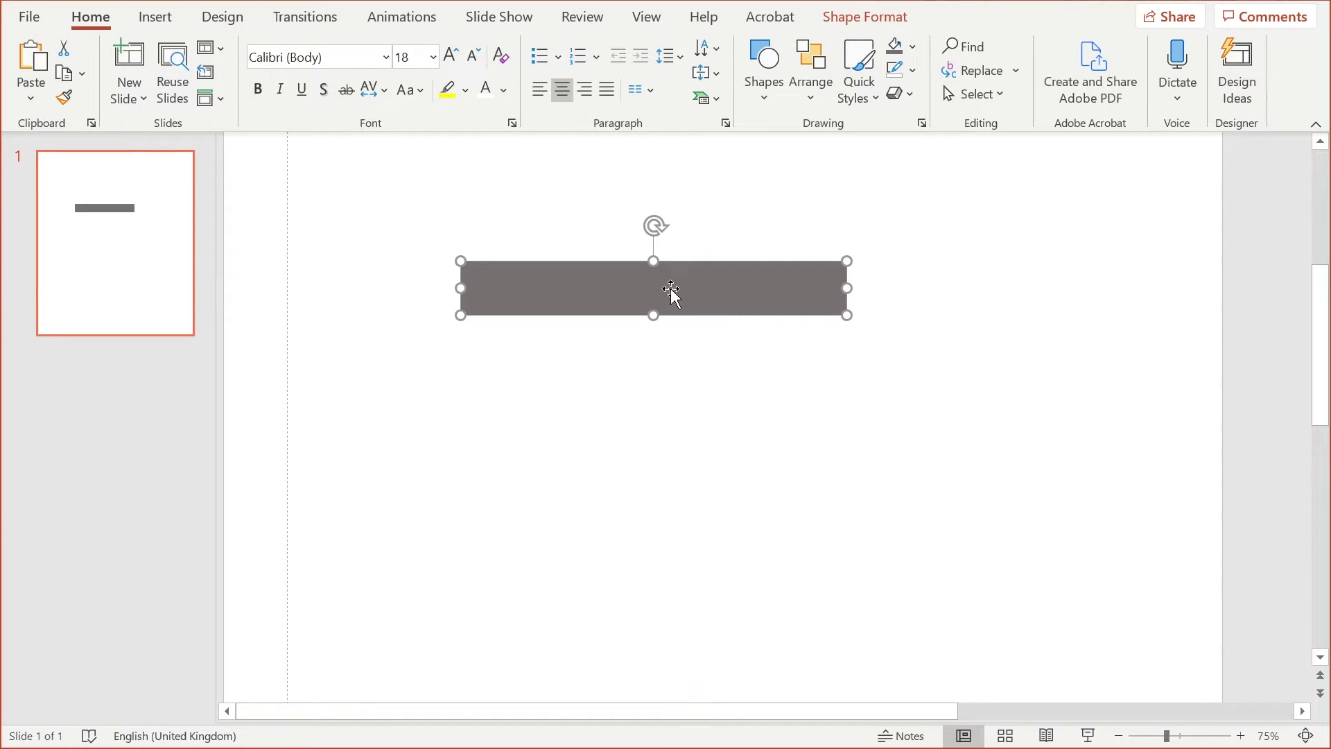
Step: Paste duplicates of the grey bar and stack them below the original
key(ctrl+c)
key(ctrl+v)
drag(698, 297, 654, 402)
key(ctrl+c)
key(ctrl+v)
click(704, 499)
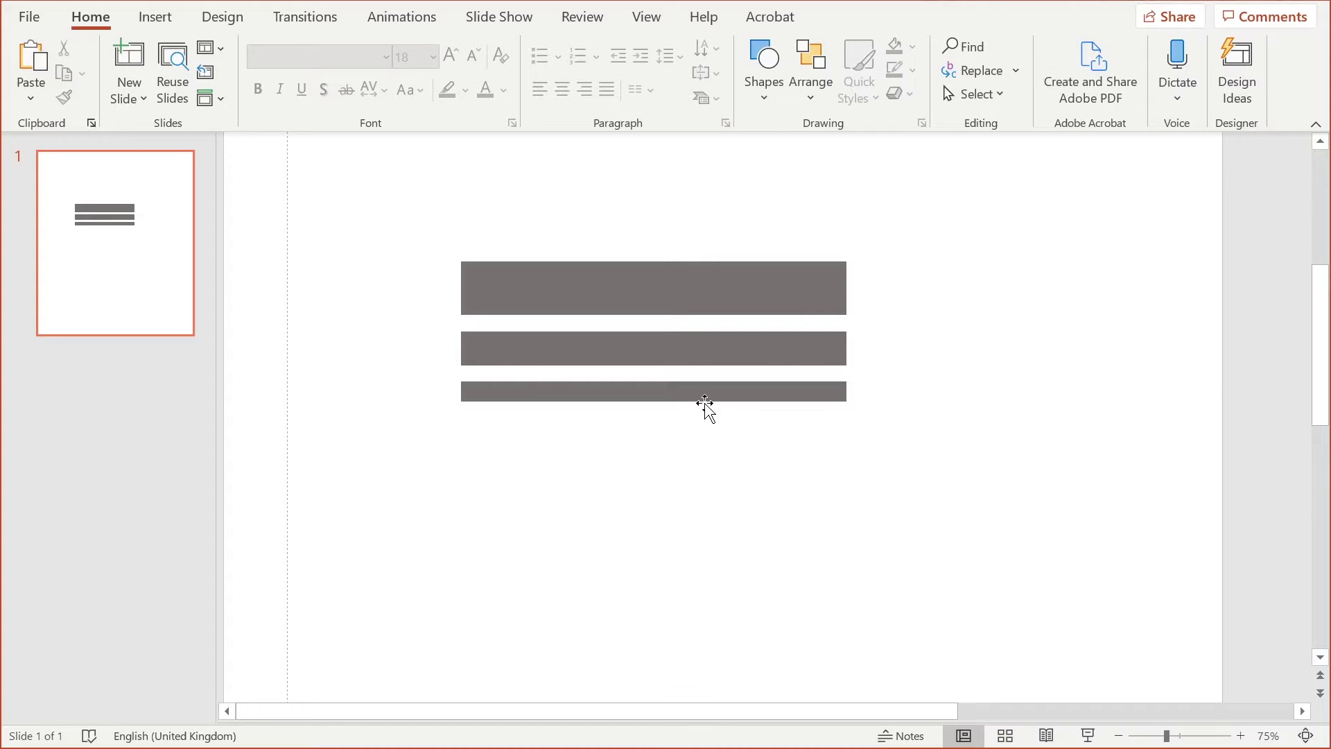
Step: Add a fourth bar below the stack and shorten it to a small segment
click(682, 396)
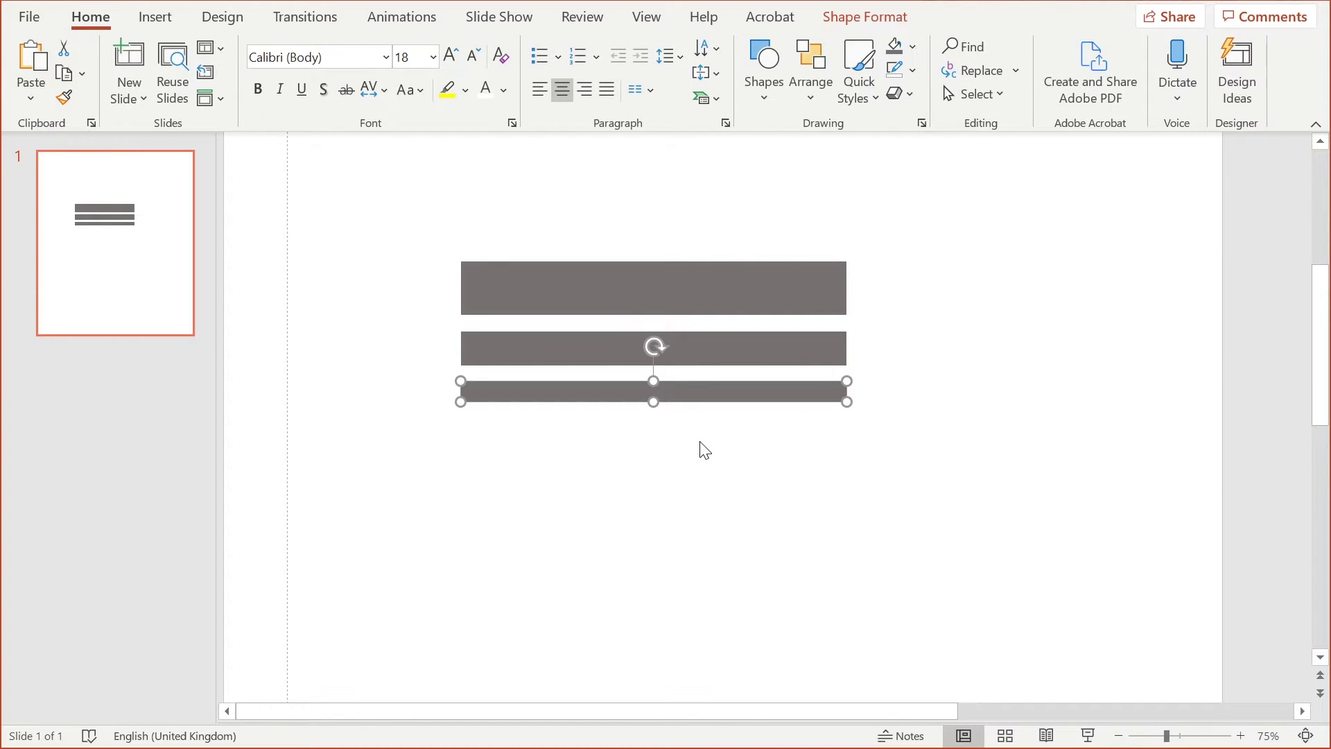
key(ctrl+v)
drag(712, 413, 701, 436)
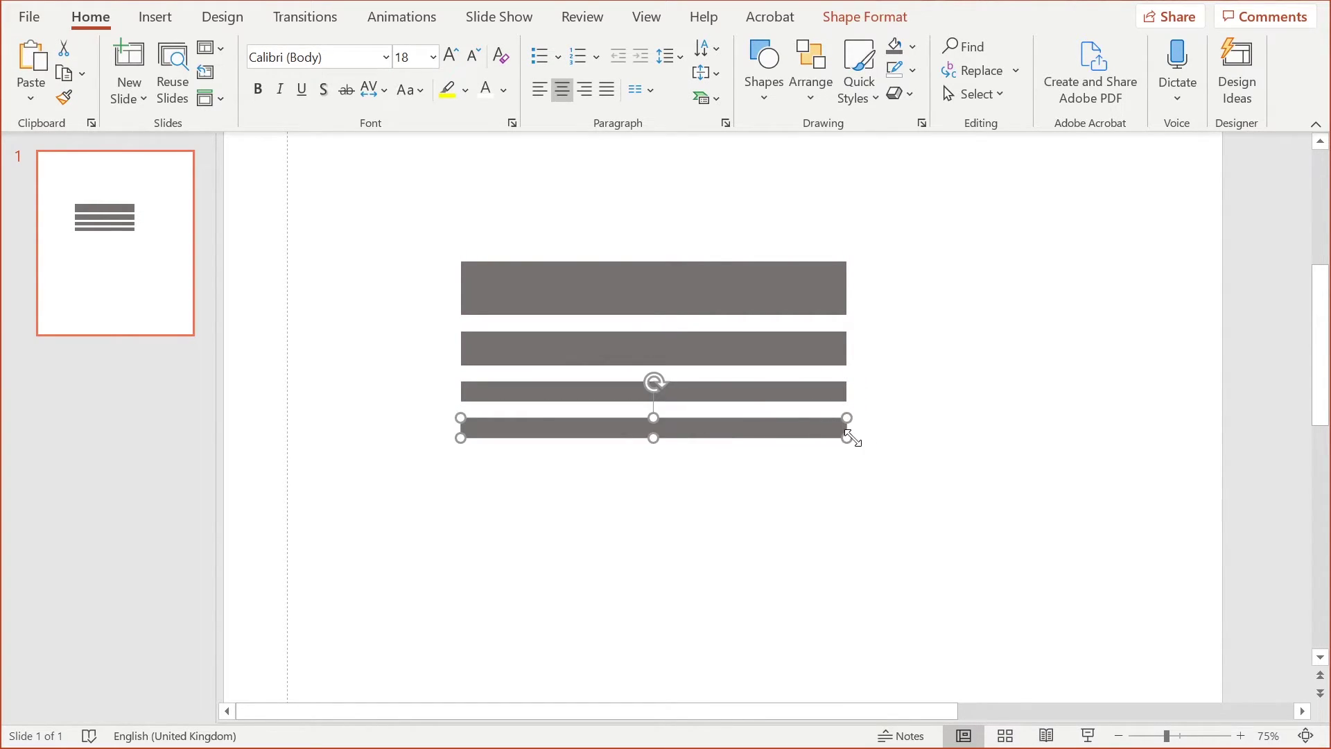
mouse_move(847, 437)
mouse_down()
mouse_move(539, 438)
mouse_move(603, 418)
mouse_move(850, 437)
mouse_up()
click(543, 438)
Step: Copy the short bar twice to form a bottom row of three short bars
click(517, 433)
key(ctrl+c)
key(ctrl+v)
click(714, 463)
click(688, 427)
key(ctrl+c)
key(ctrl+v)
click(897, 449)
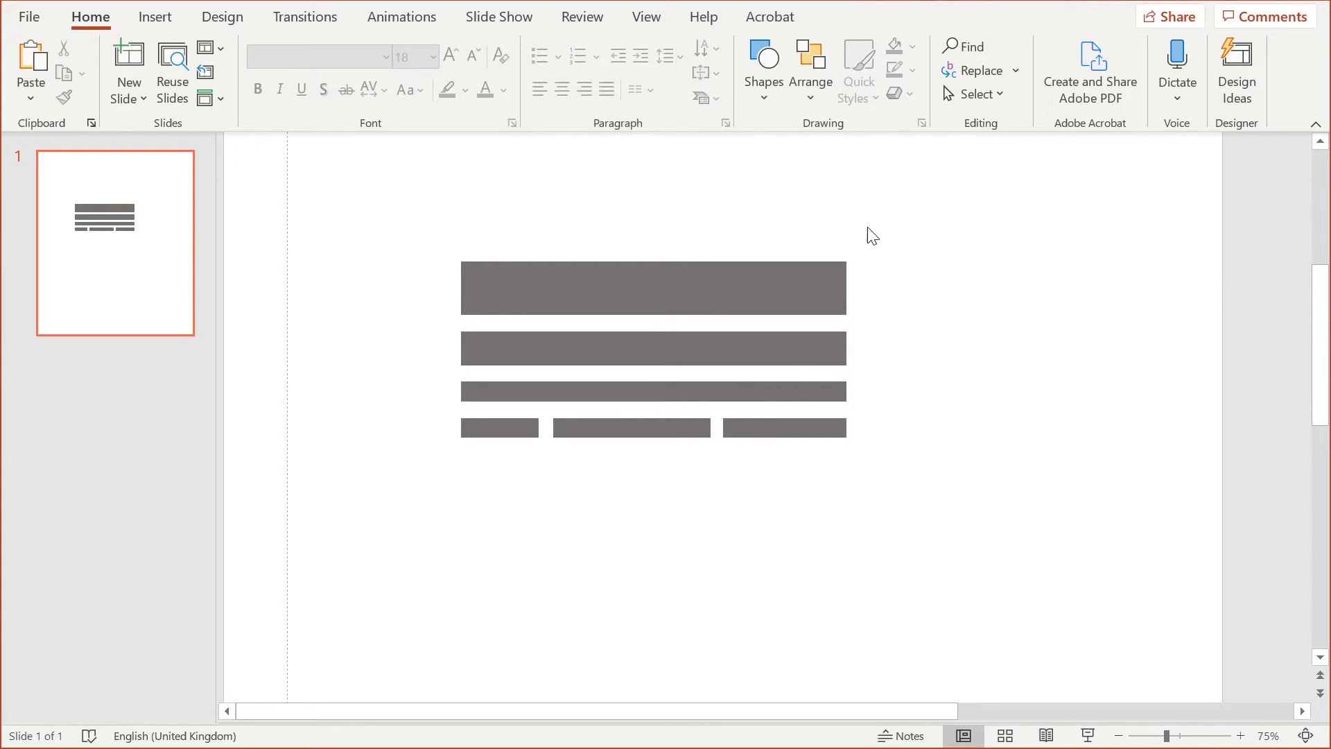
Step: Add a text box reading 'asddasdas' beside the bars, then delete it
click(170, 17)
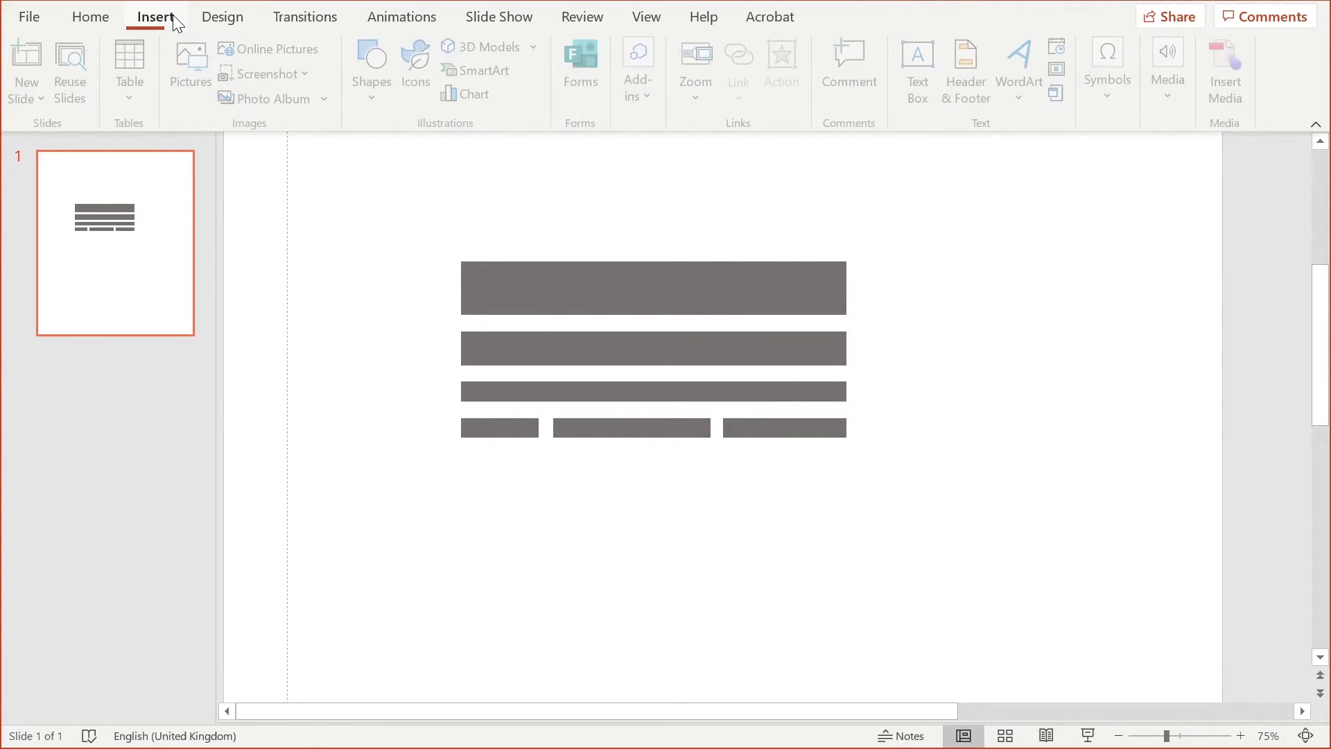
click(934, 61)
click(940, 271)
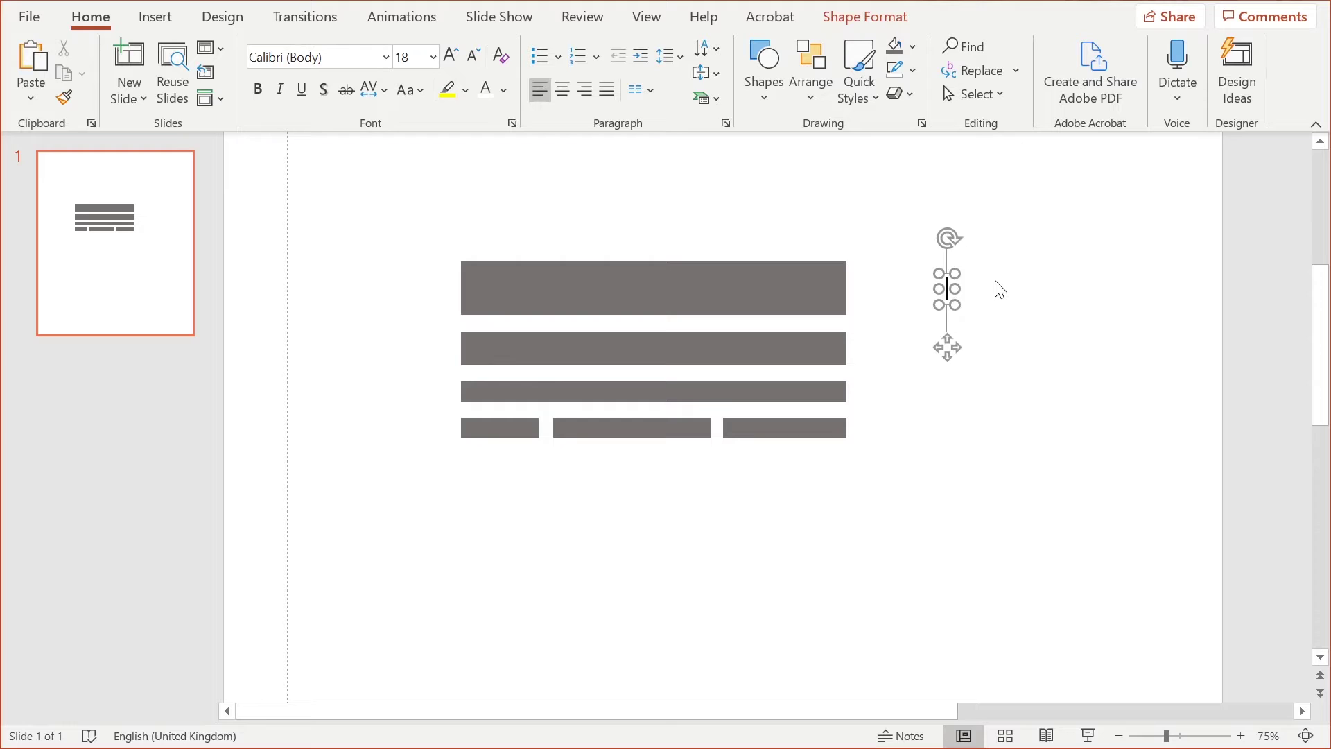
text(asddasdas)
click(1042, 381)
click(1007, 308)
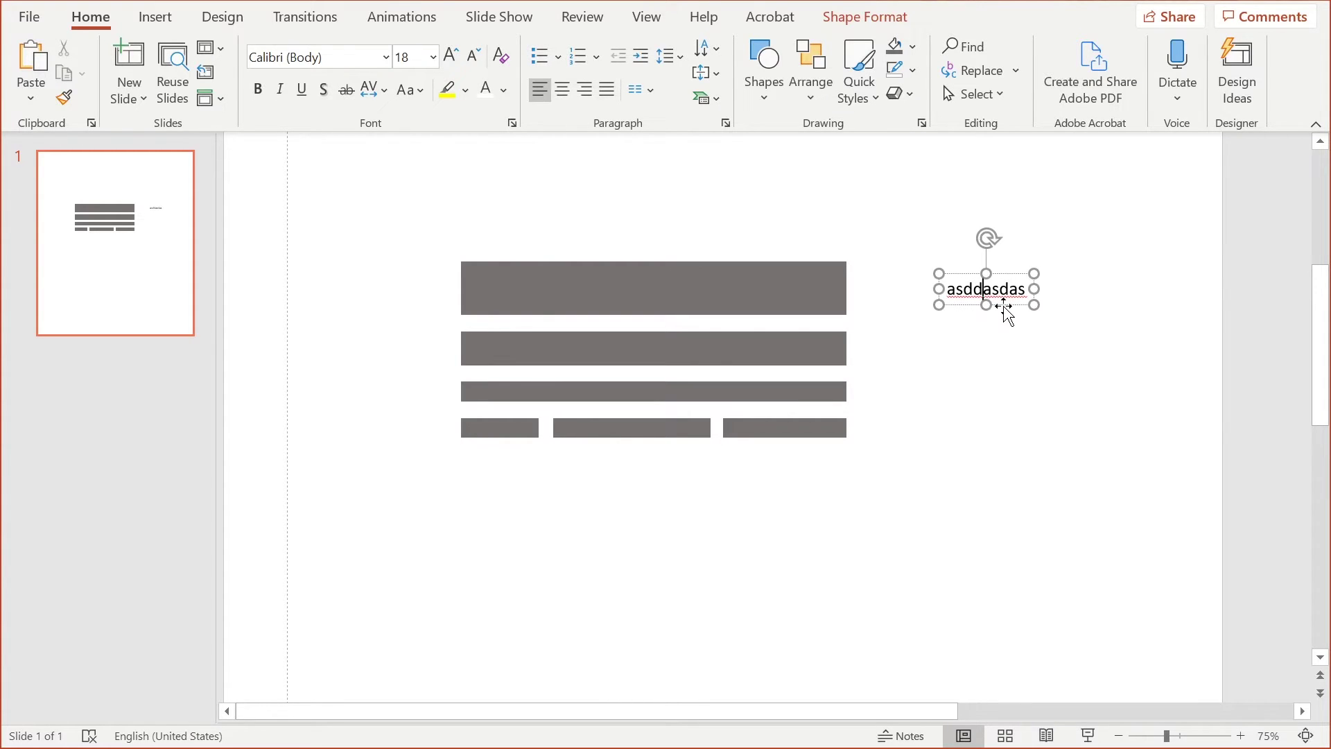
key(Delete)
Step: Nudge the off-slide X image placeholder slightly down
scroll(943, 323, up, 2)
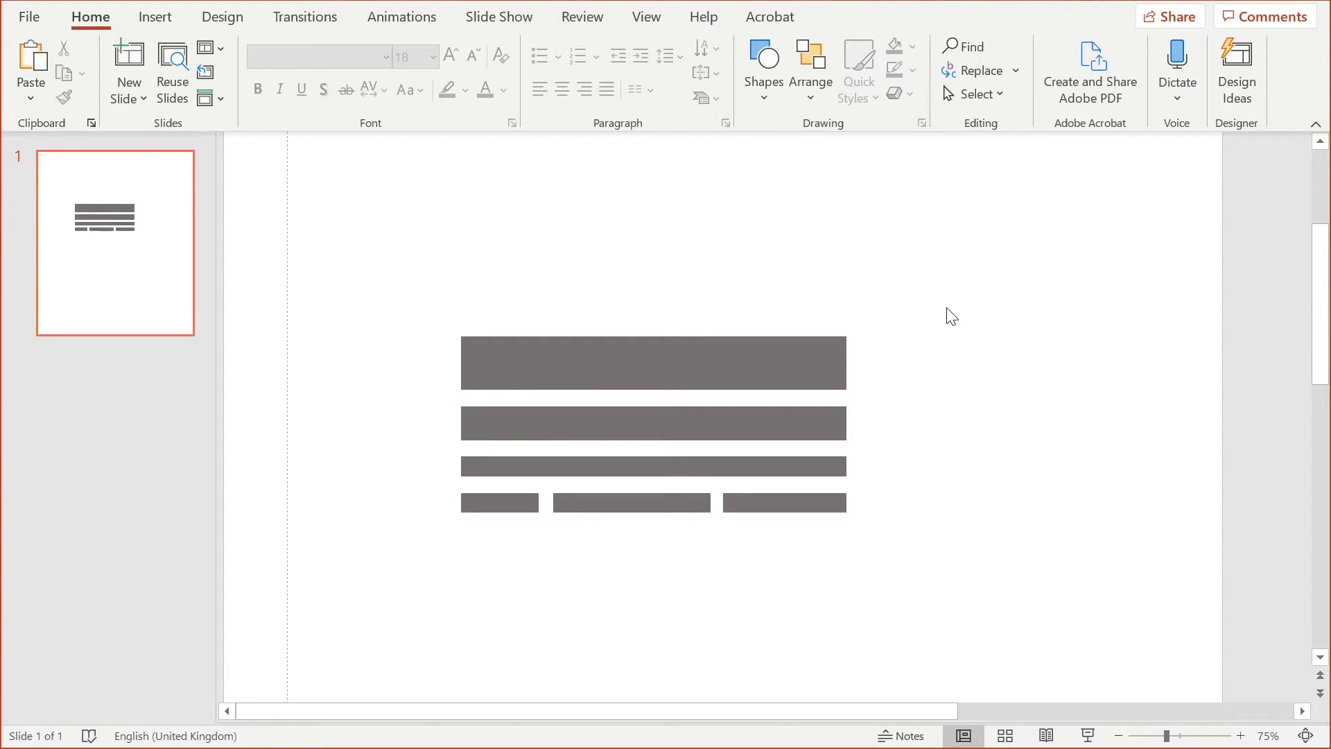
scroll(948, 313, down, 5)
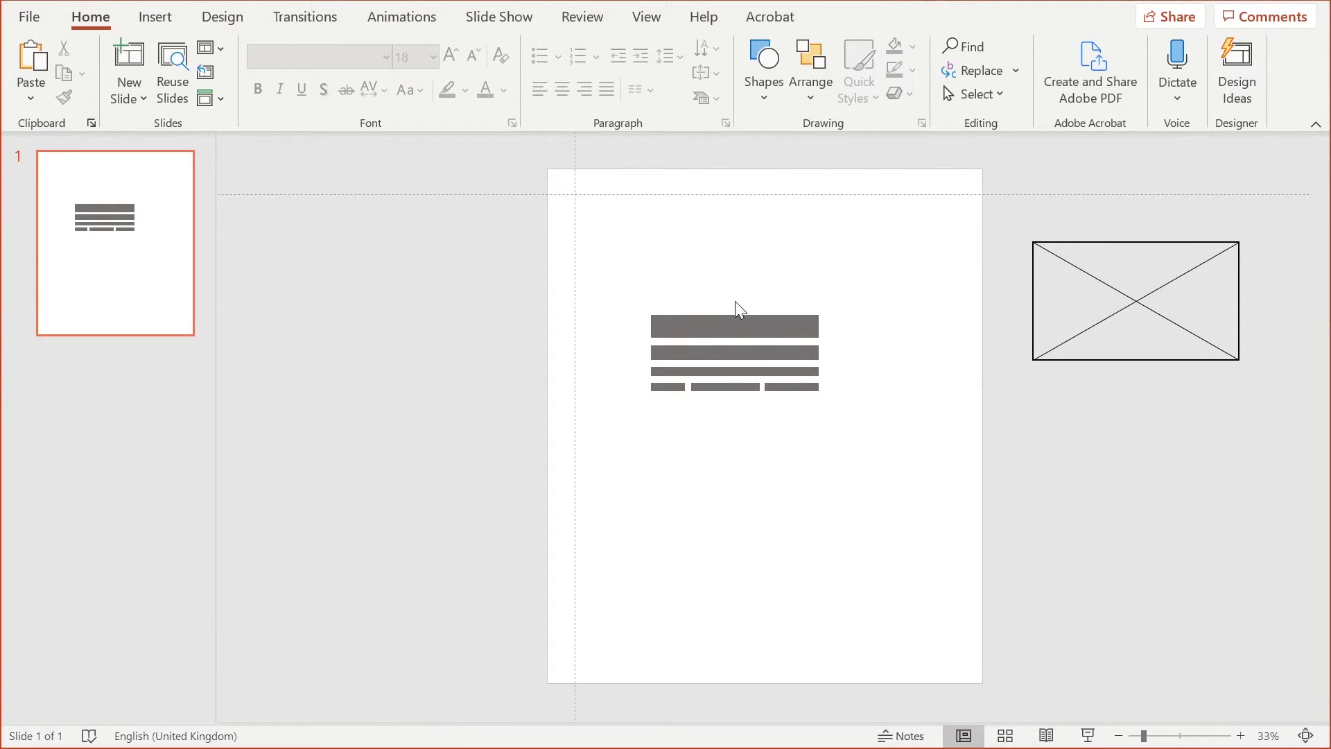
mouse_move(1078, 248)
mouse_down()
mouse_move(689, 177)
mouse_move(1078, 275)
mouse_up()
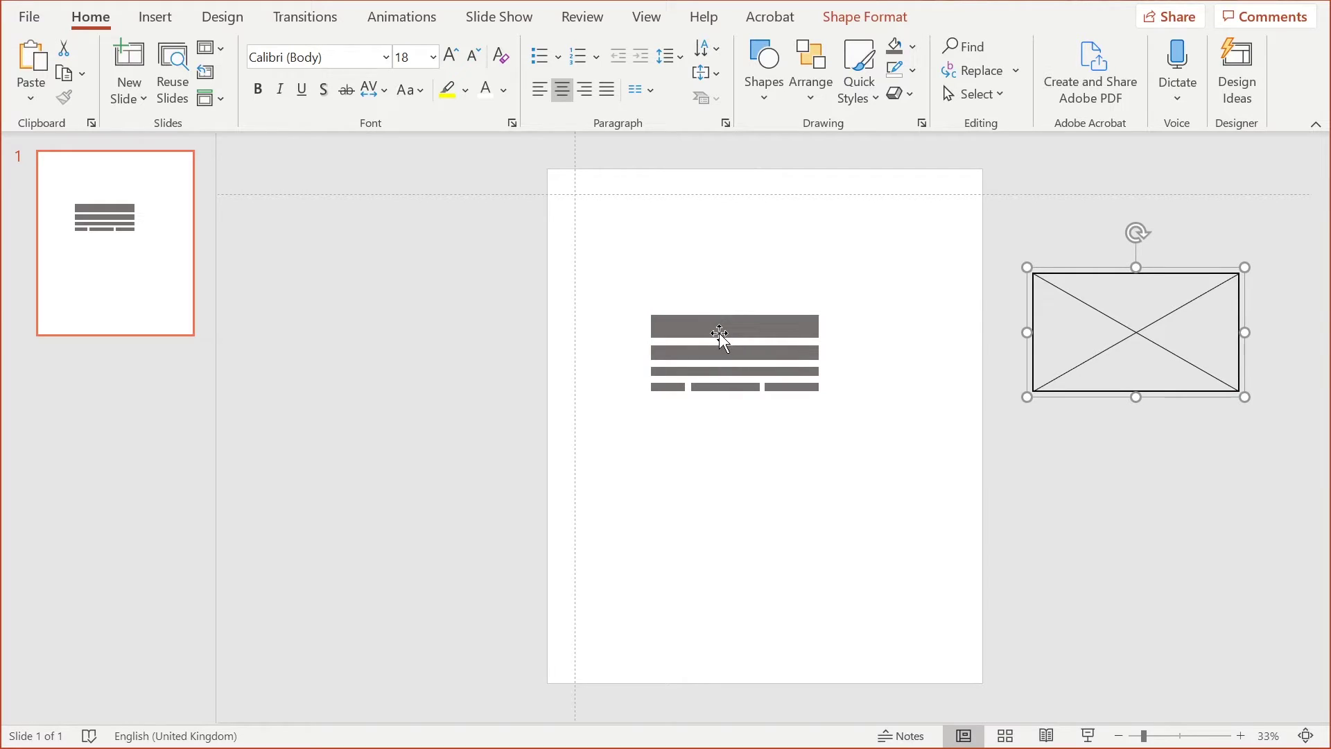
Step: Draw a rounded rectangle near the top centre, then delete it
click(764, 83)
click(848, 147)
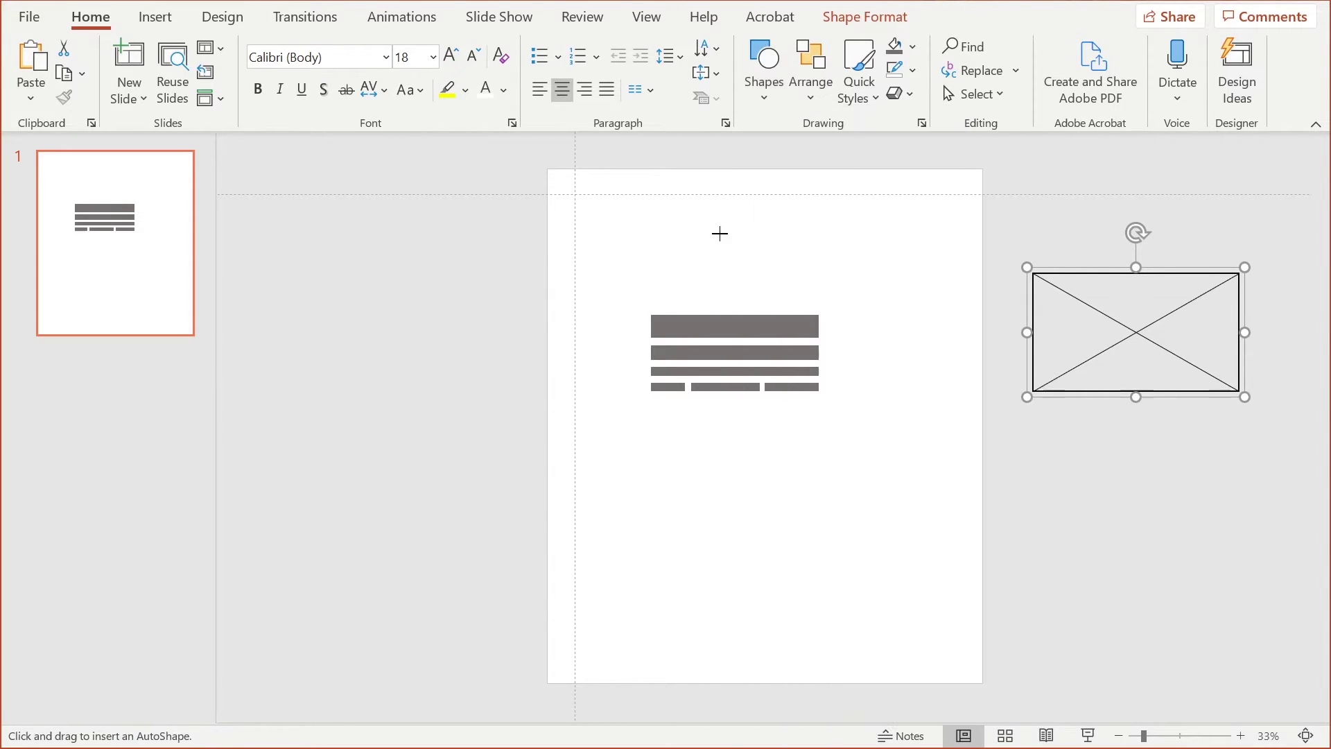
drag(719, 233, 807, 264)
click(847, 306)
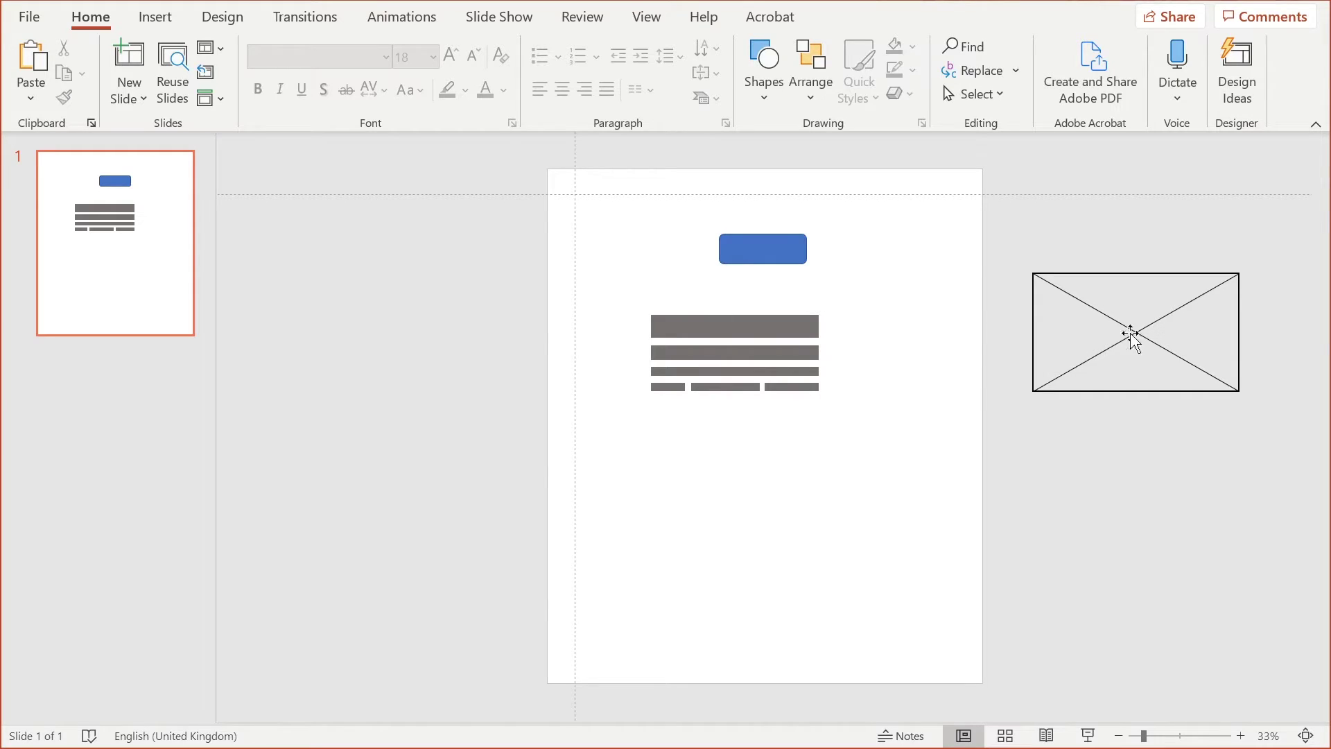
click(755, 251)
key(Delete)
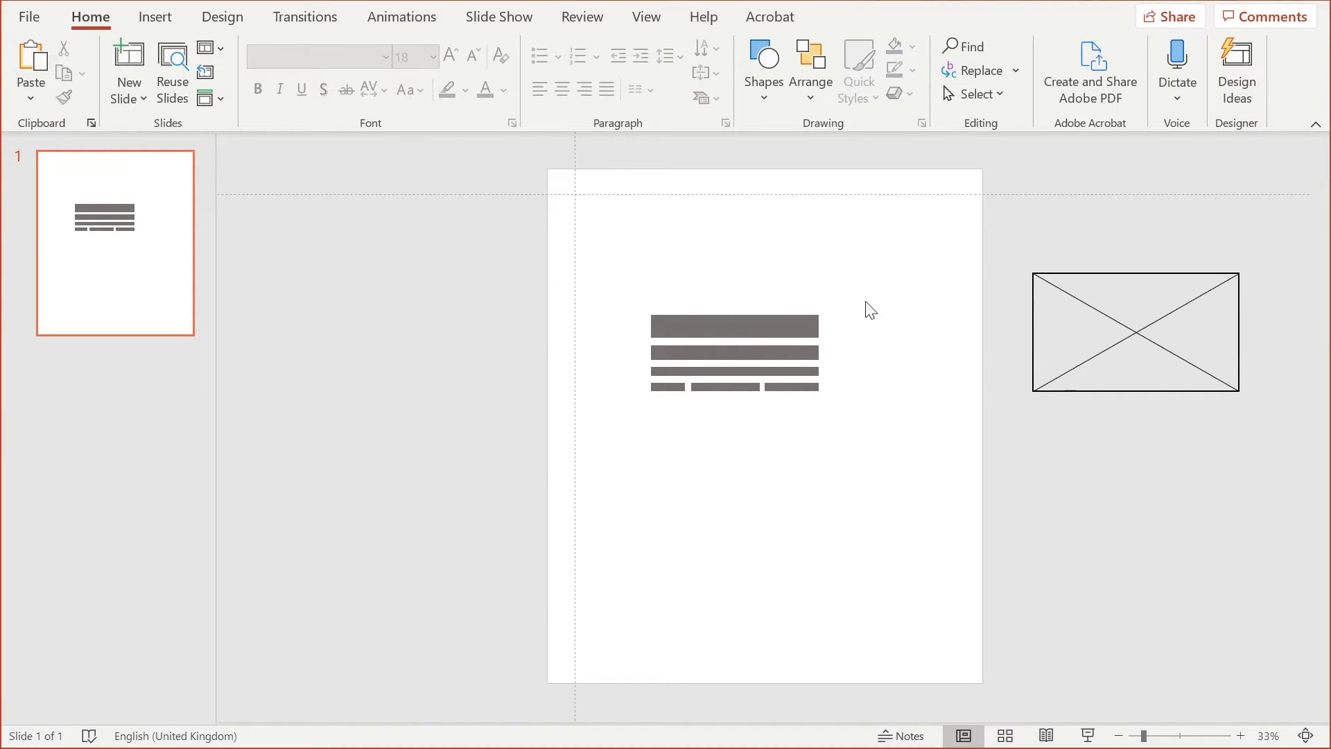
Step: Draw a plain rectangle across the slide top, filled light grey with no outline
click(764, 66)
click(811, 147)
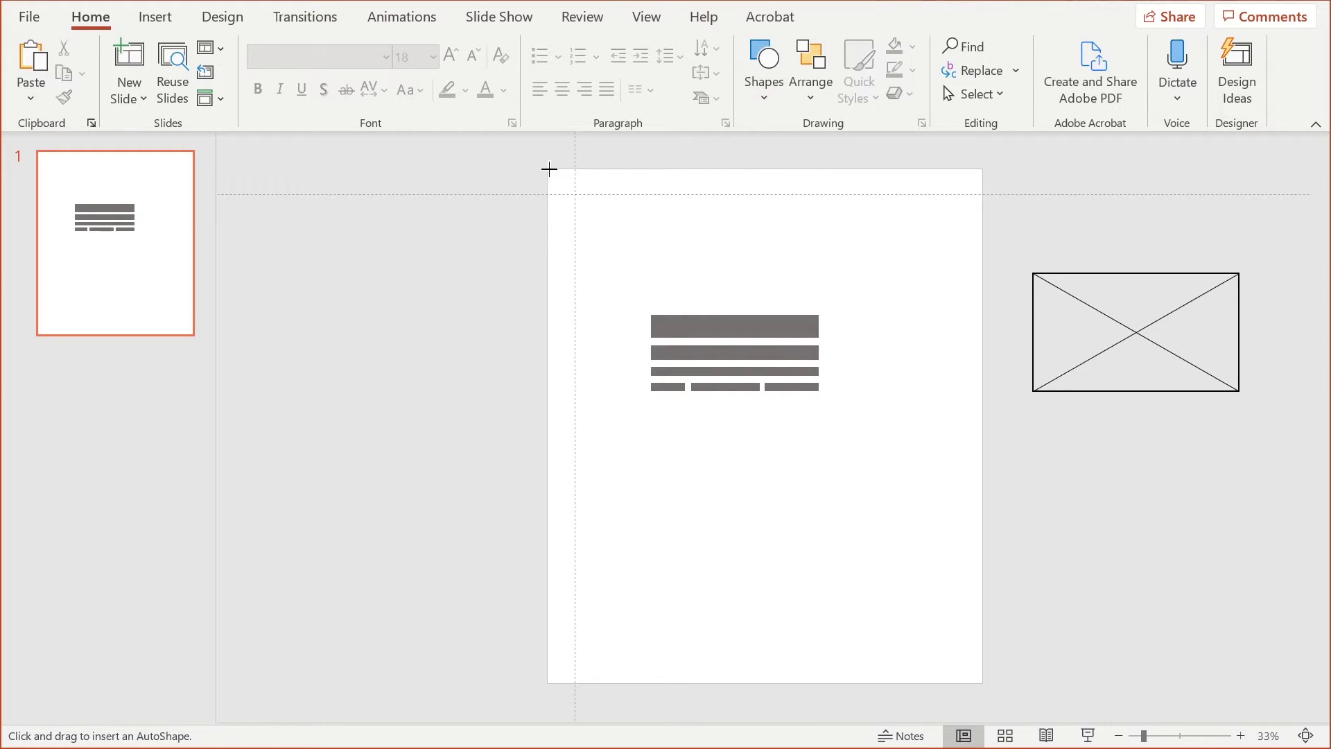
drag(613, 189, 984, 201)
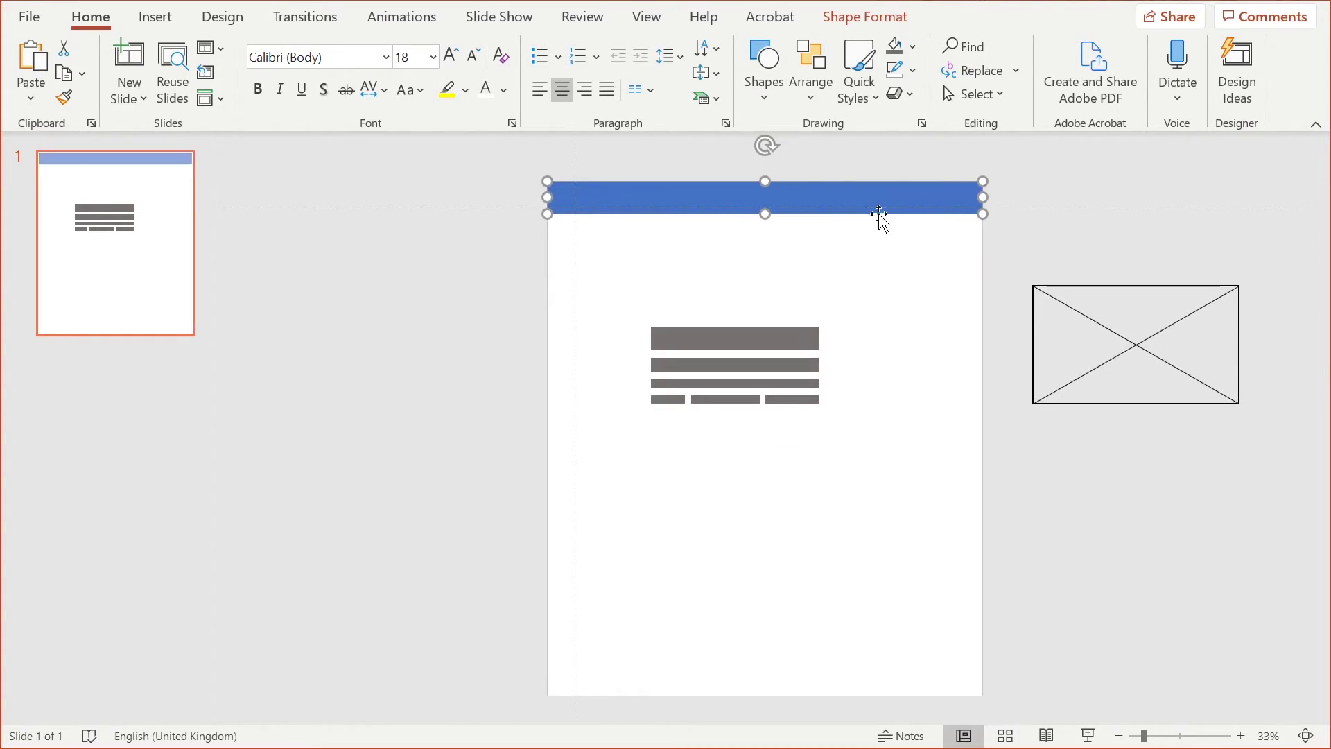
click(766, 90)
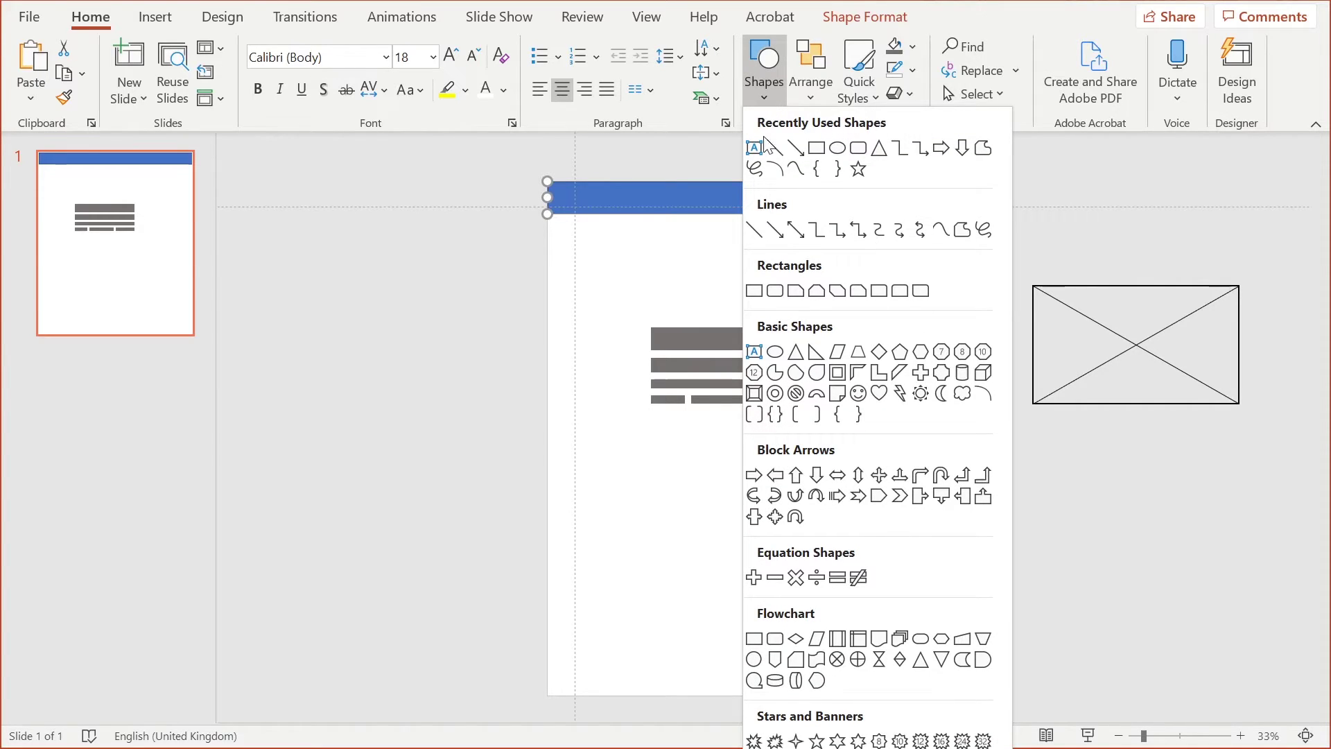
click(912, 47)
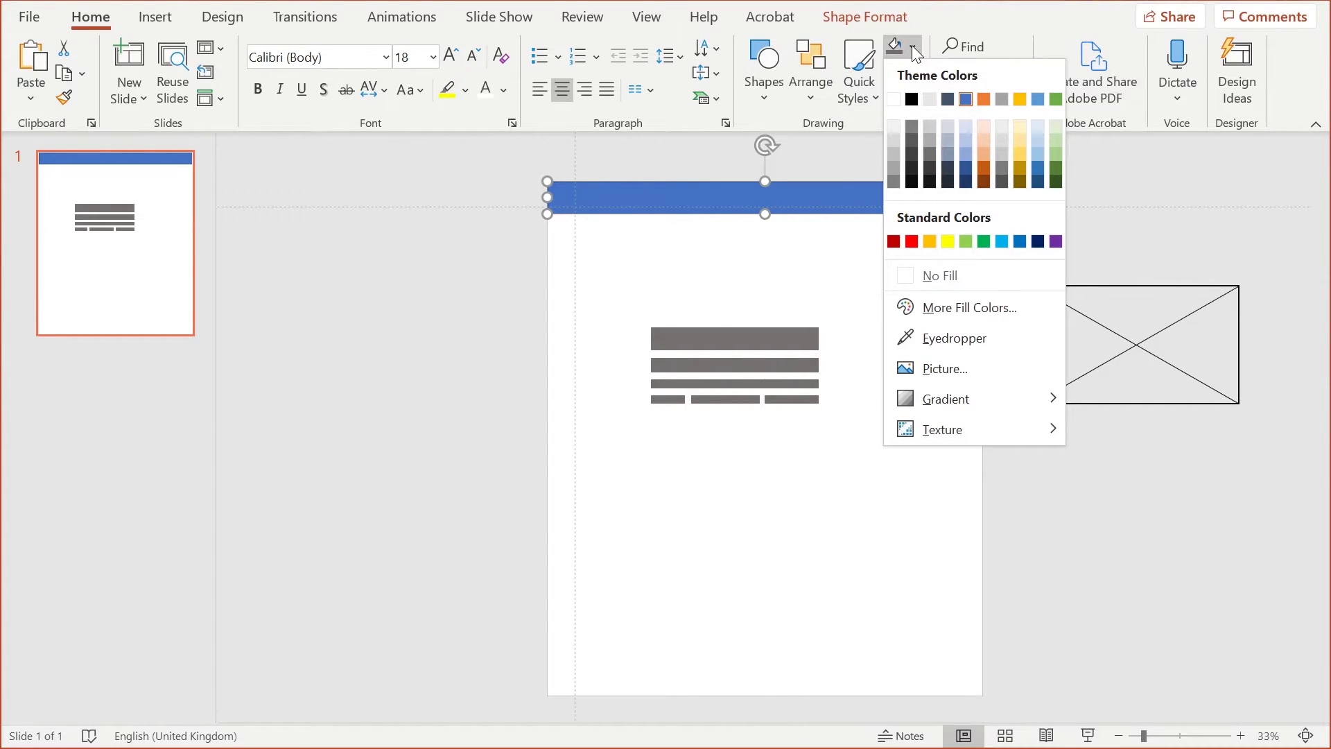
click(932, 137)
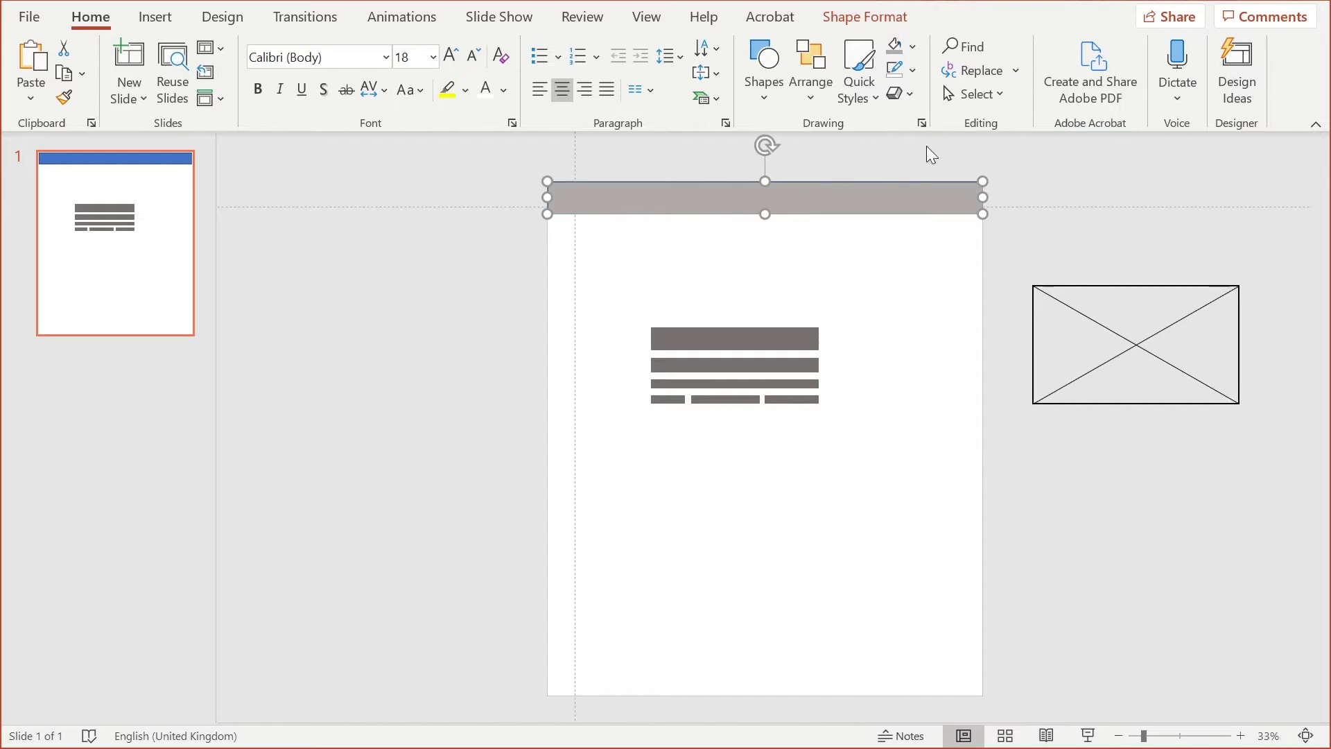
click(914, 72)
click(951, 305)
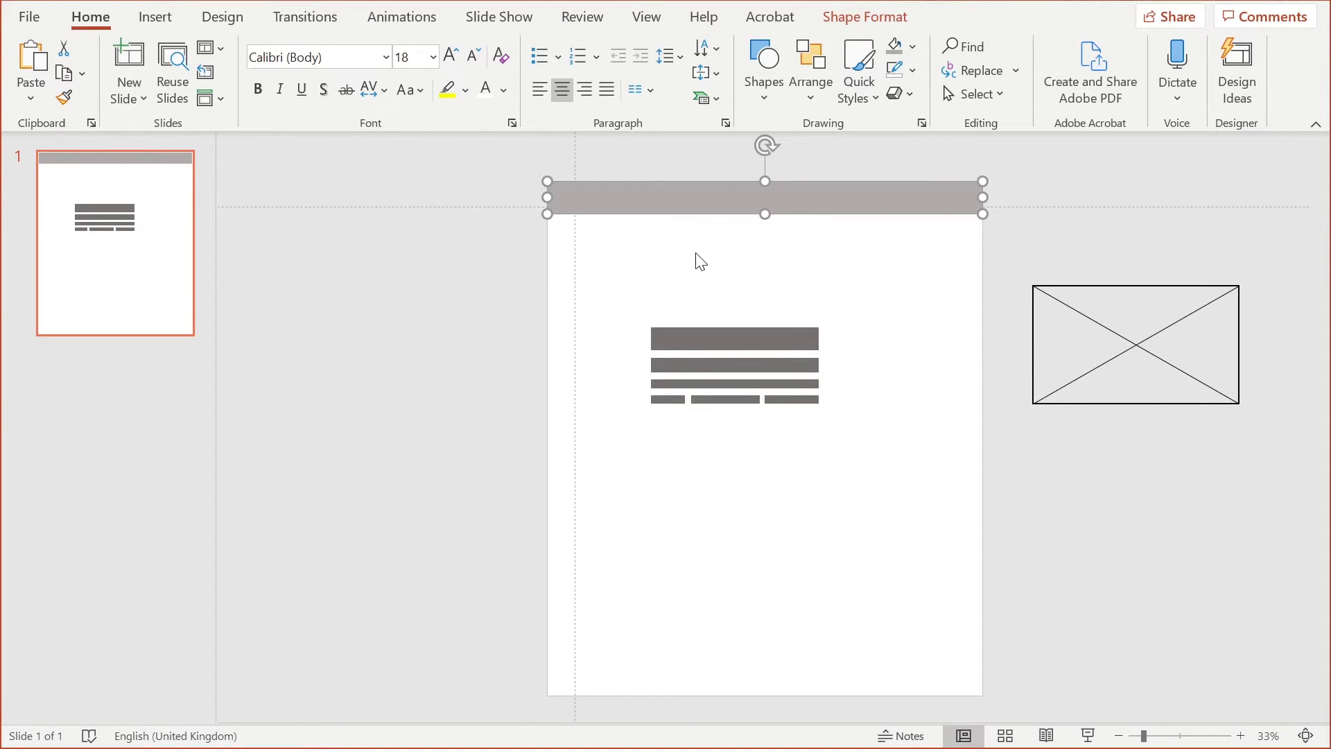
Step: Paste a grey bar copy into the header and shrink it into a left logo block
ctrl+scroll(698, 263, up, 5)
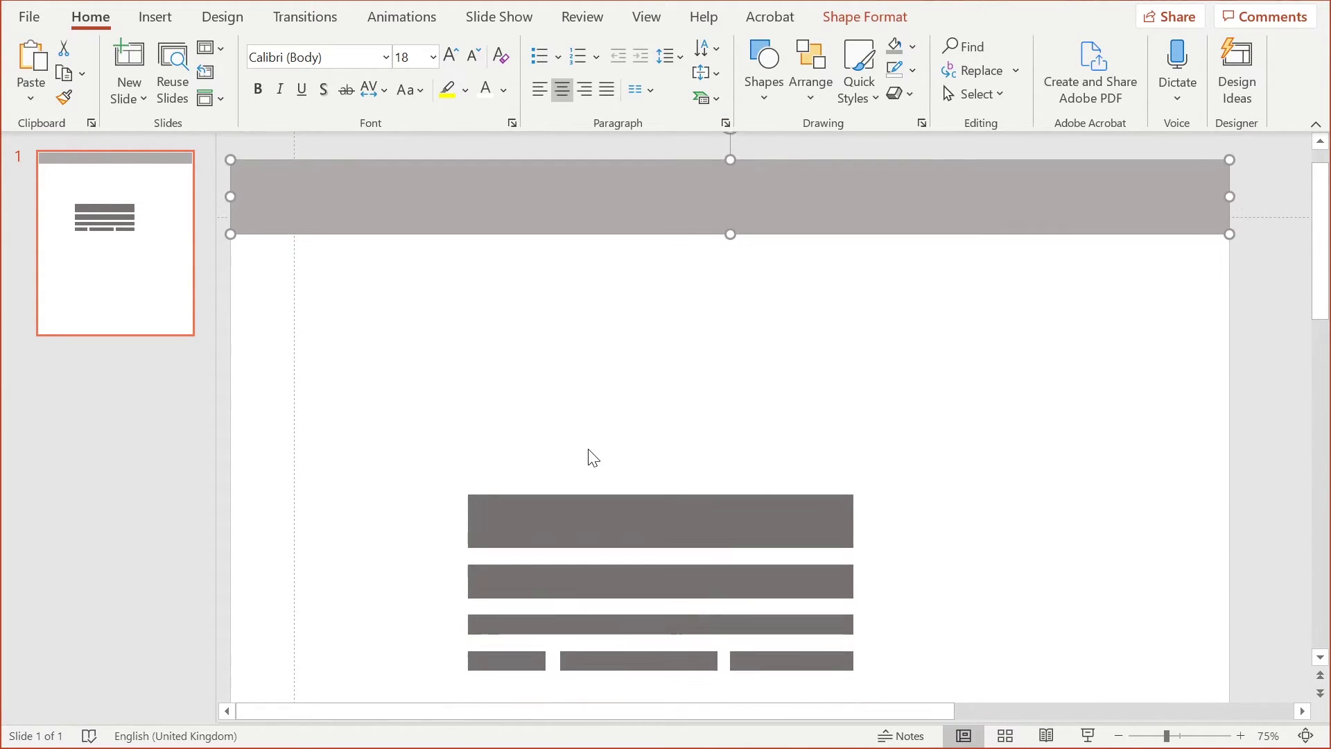
click(543, 583)
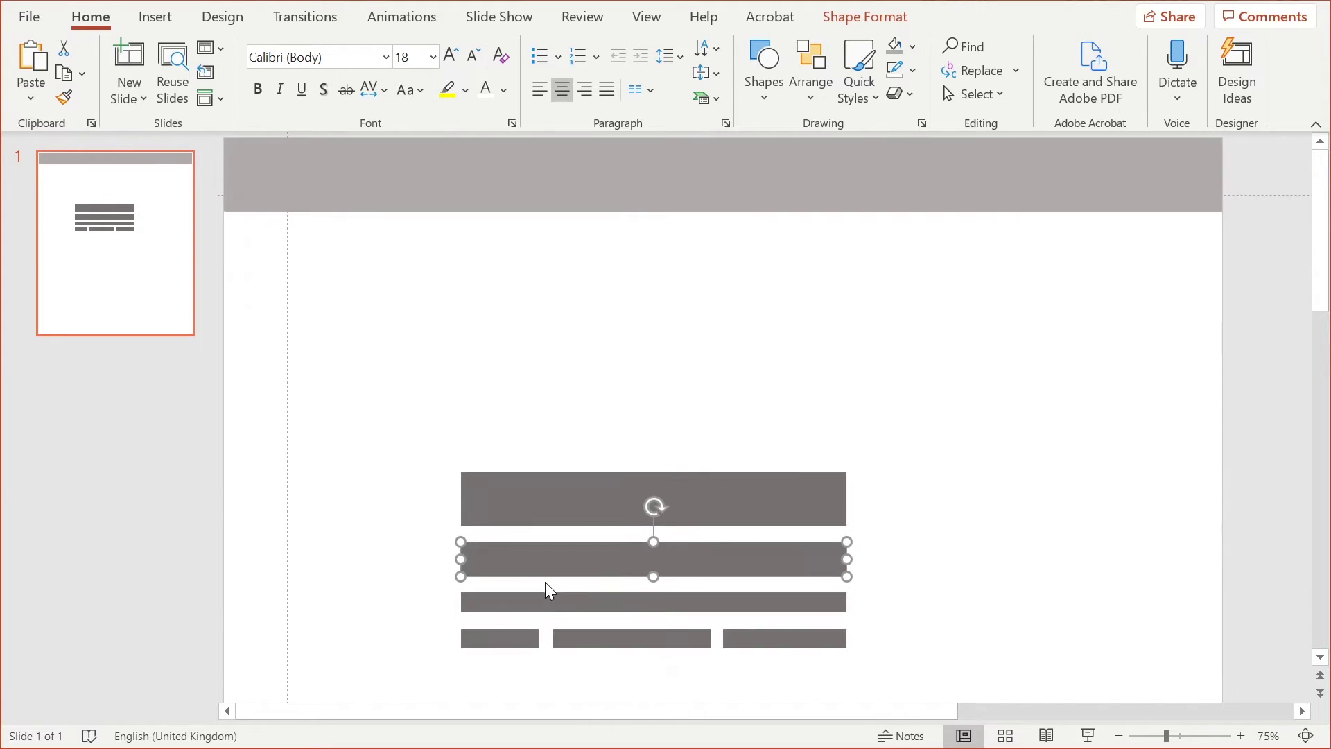
key(ctrl+v)
drag(555, 568, 324, 173)
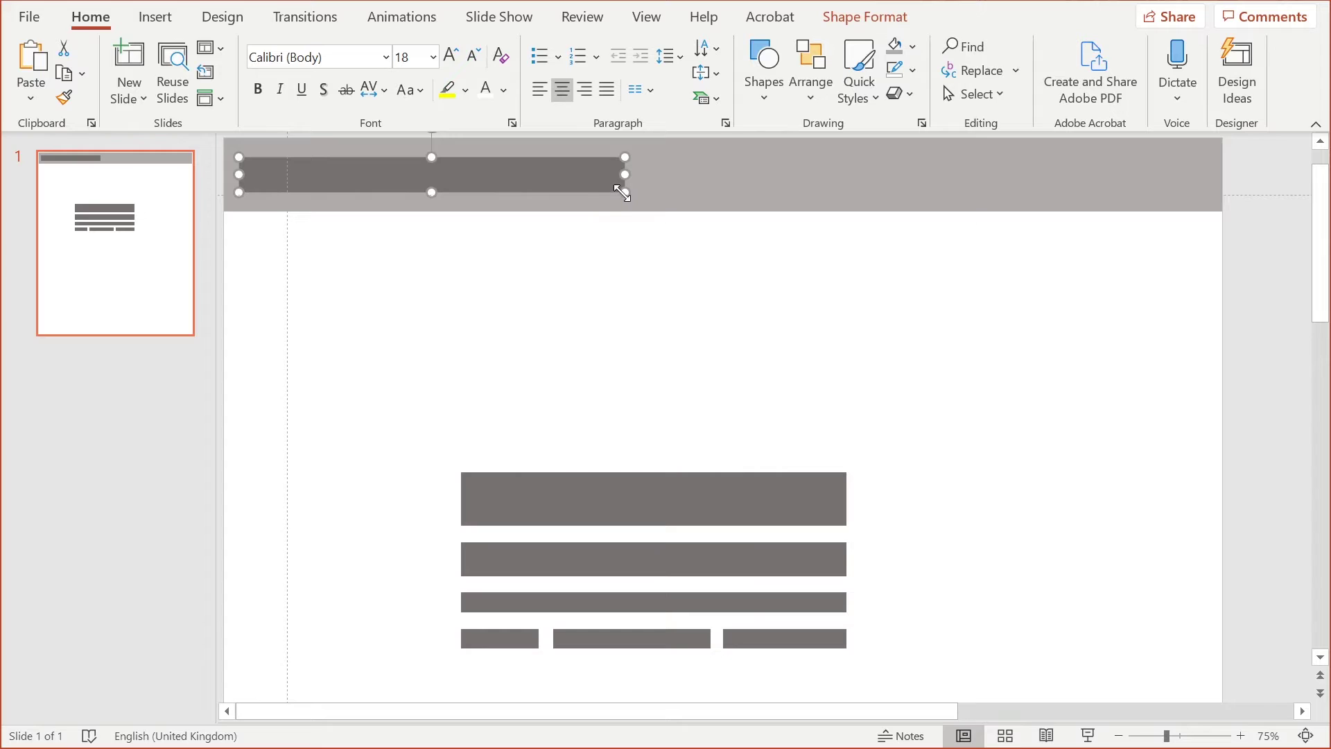
drag(624, 188, 355, 189)
click(493, 362)
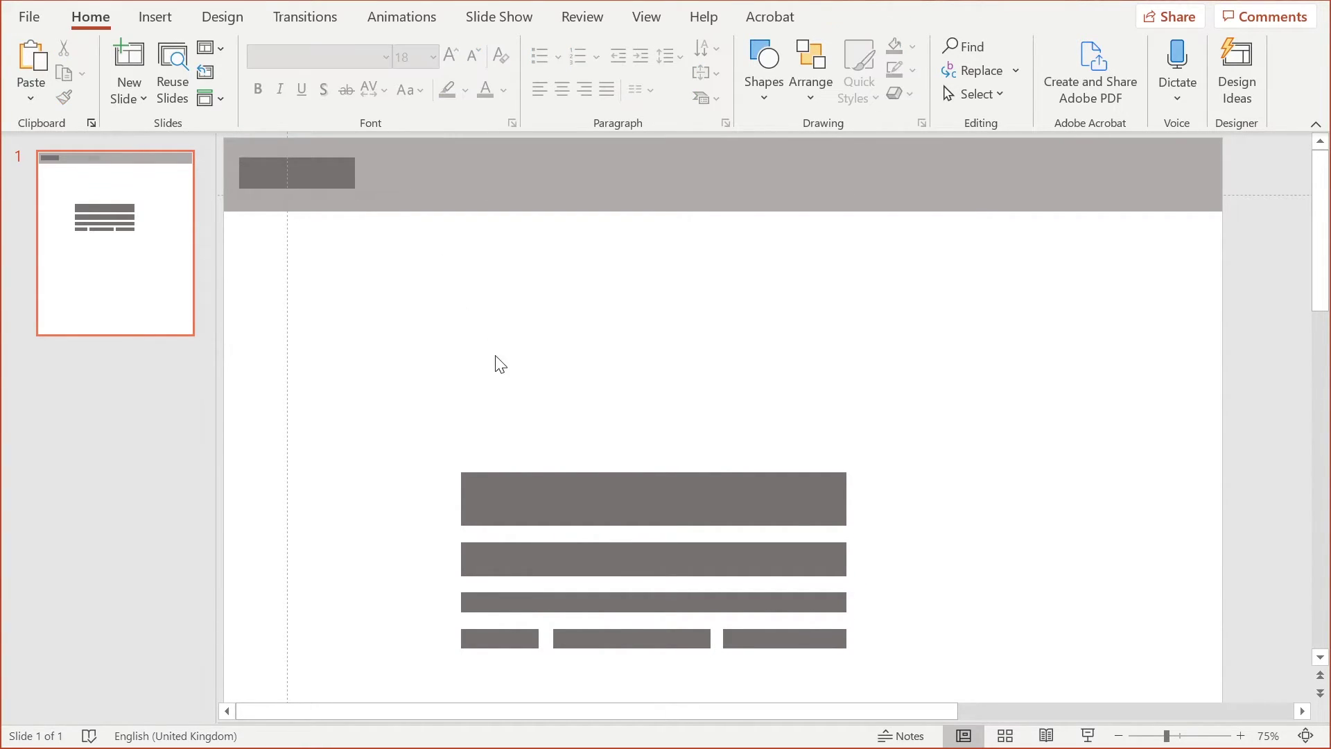
Step: Paste three copies of the small bar into the header beside the logo
click(516, 637)
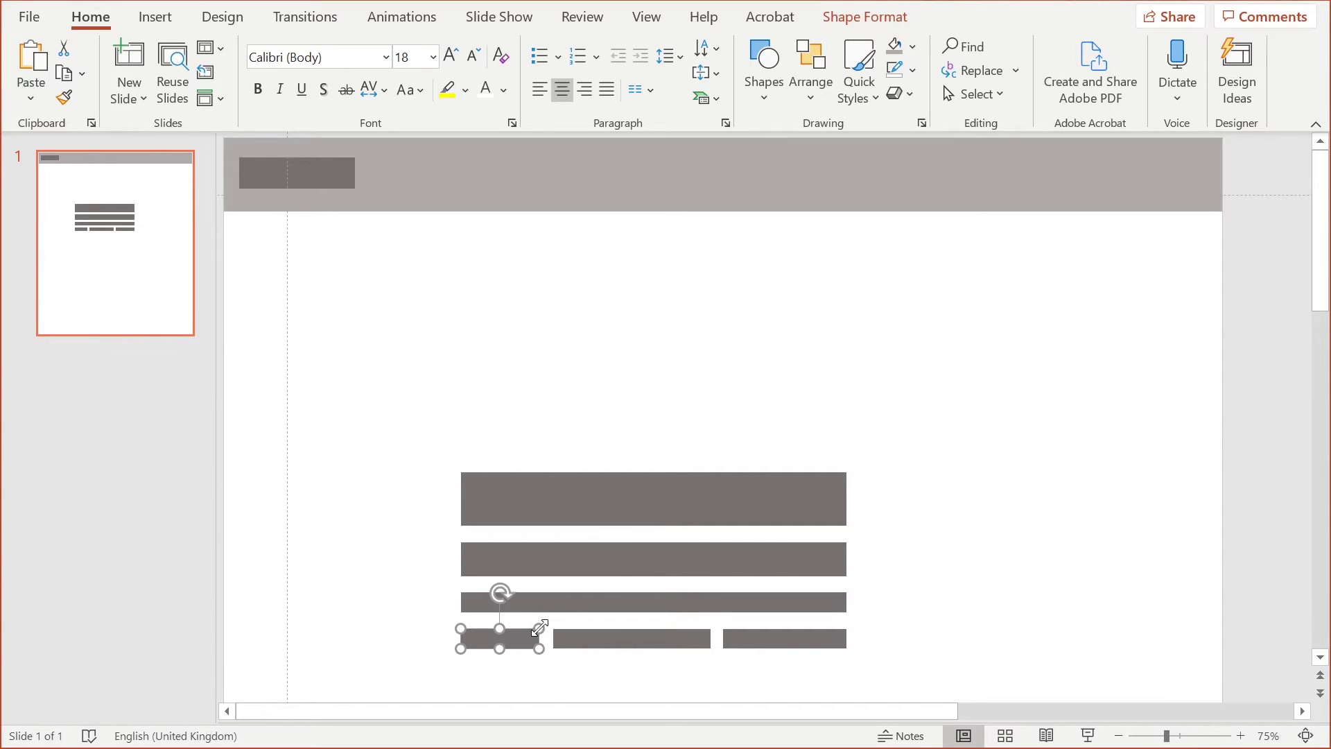
key(ctrl+v)
drag(533, 656, 463, 178)
key(ctrl+v)
drag(535, 650, 585, 177)
key(ctrl+v)
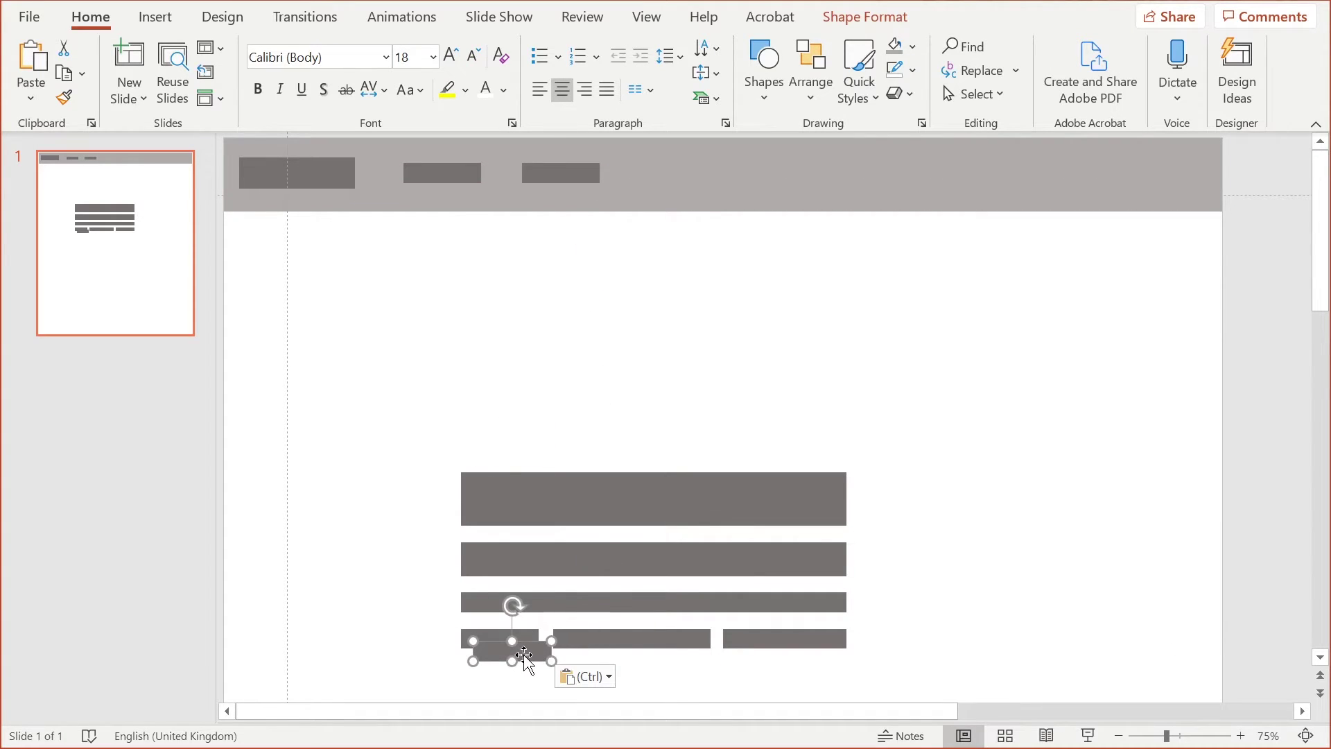
drag(513, 639, 685, 176)
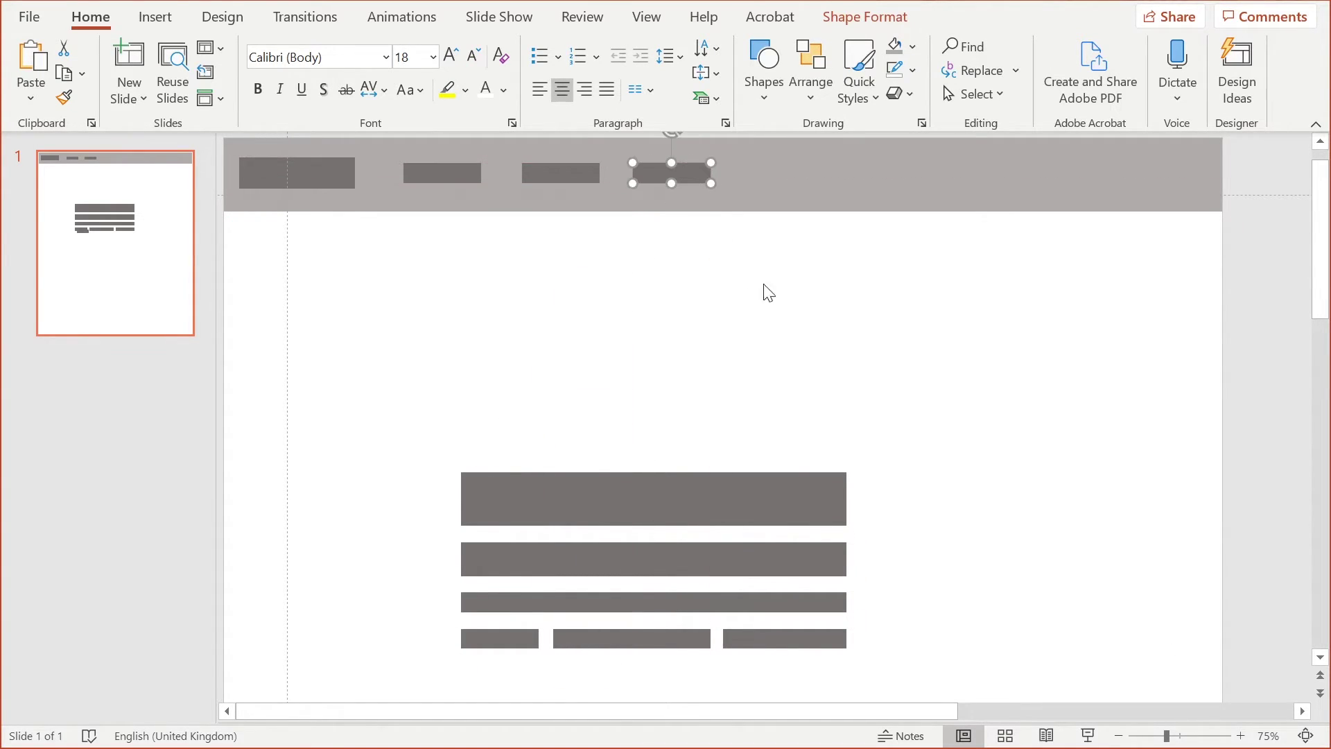
Step: Select the three header menu bars and distribute them horizontally
click(774, 300)
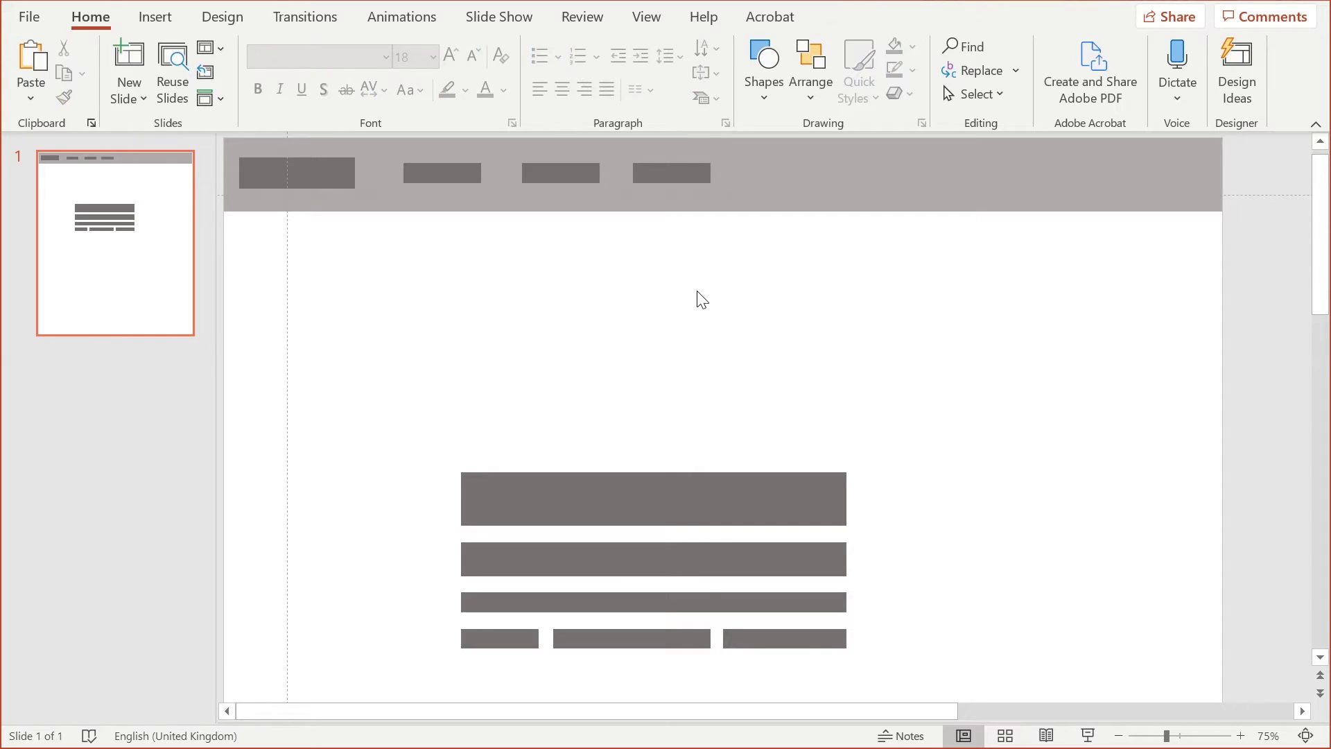
click(427, 167)
shift+click(544, 164)
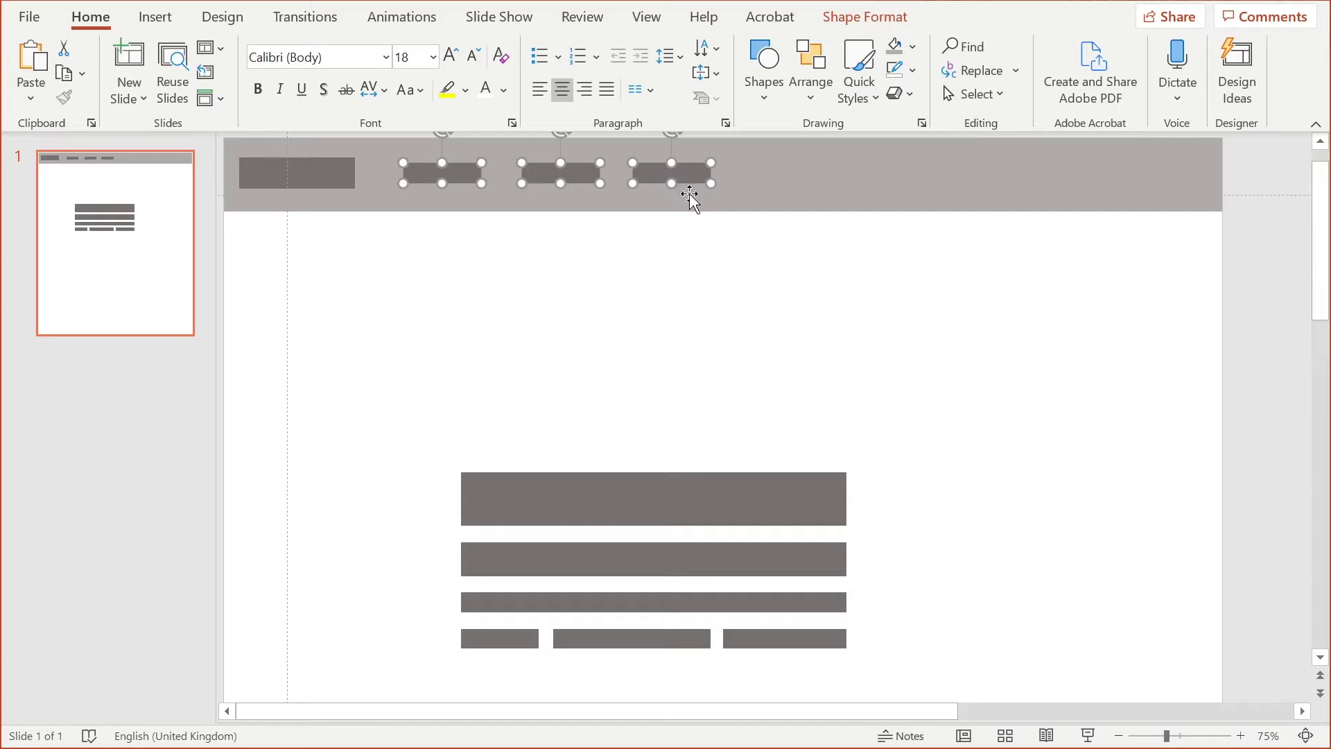
click(819, 96)
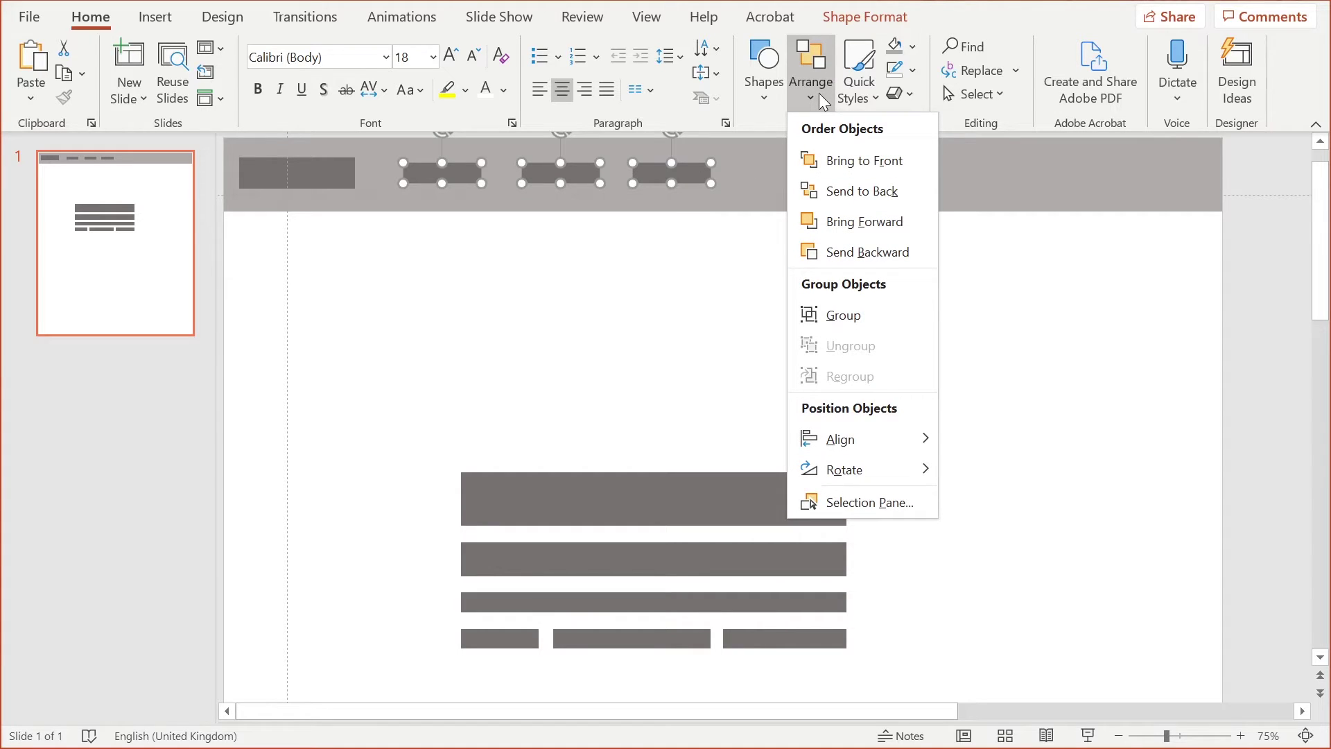
mouse_move(887, 437)
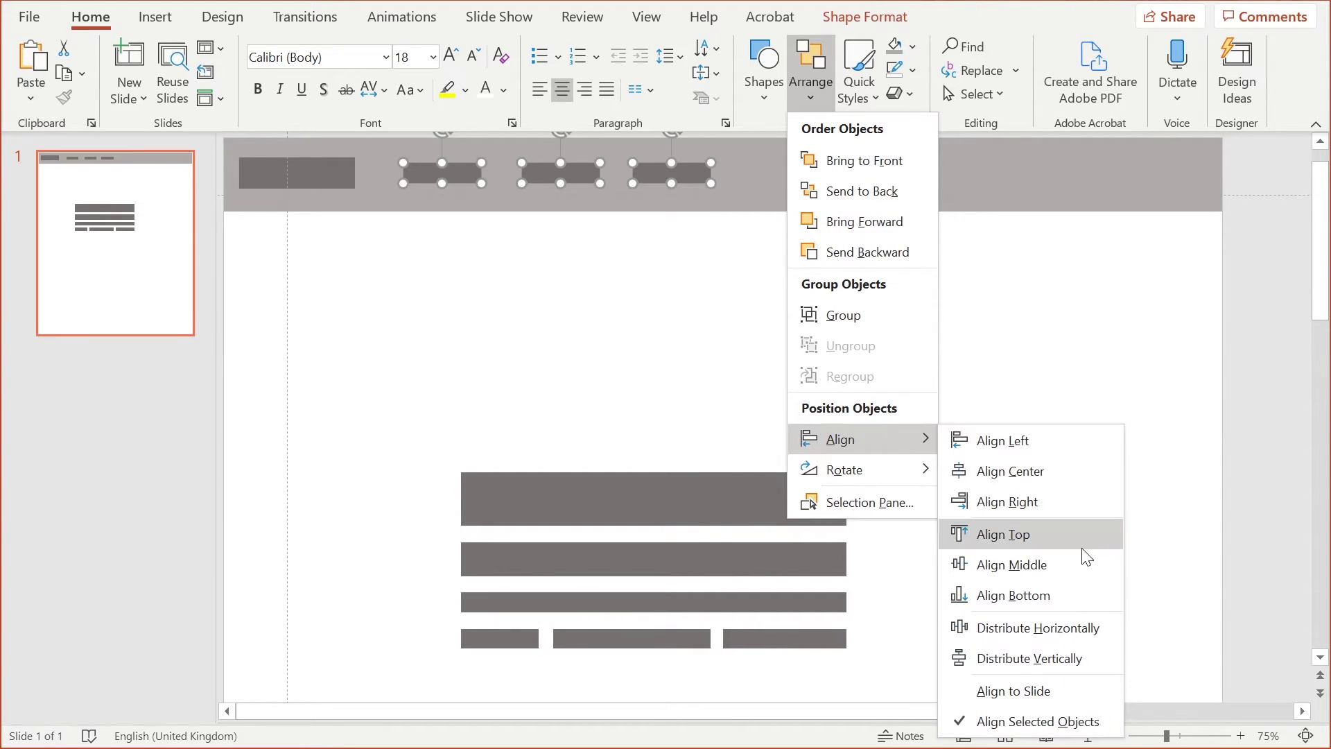
click(1074, 625)
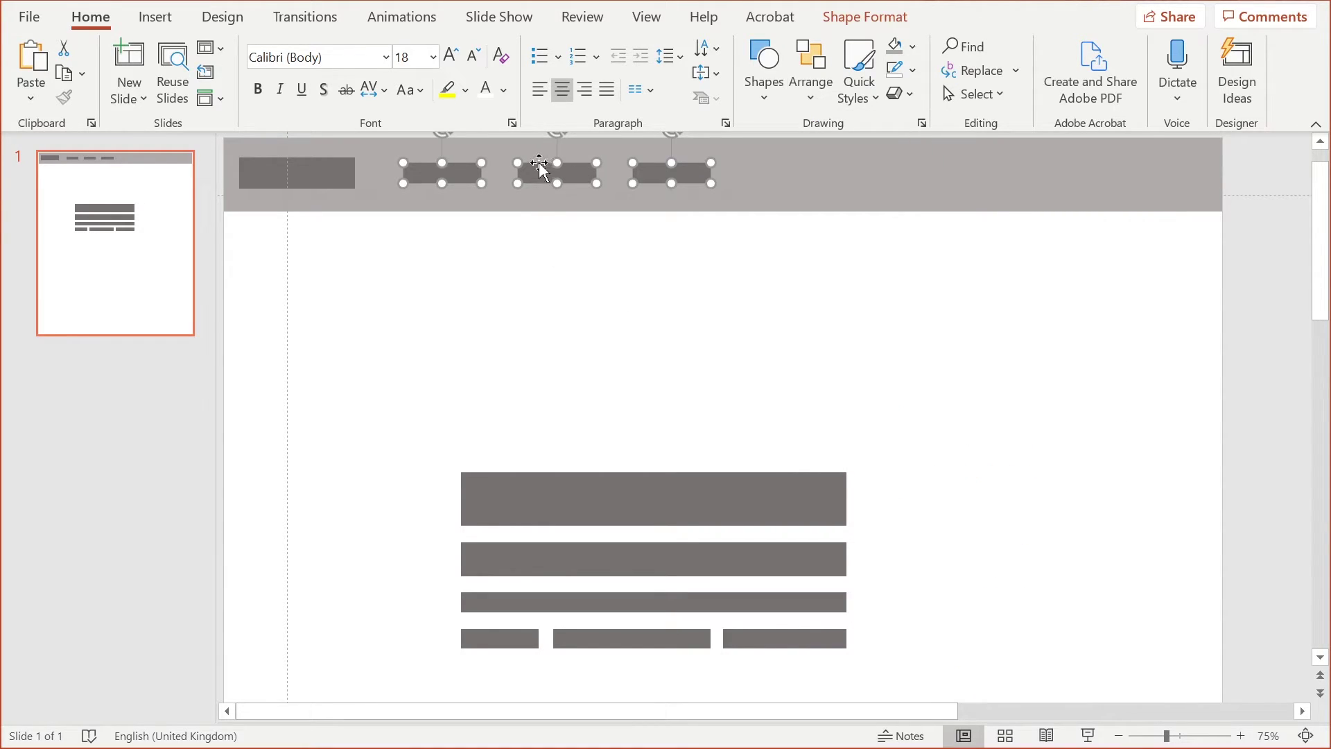
Step: Add the logo block to the selection, dismiss its context menu unchanged, and deselect
shift+click(350, 173)
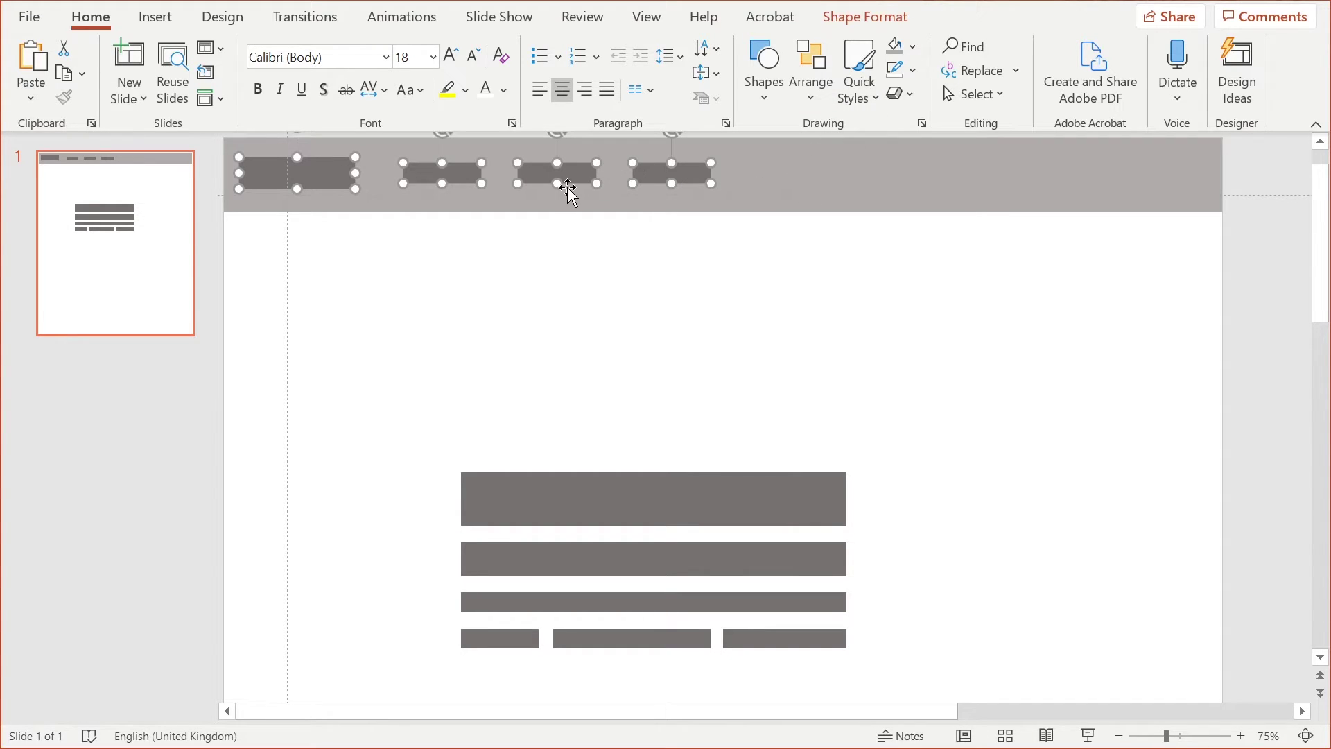
right_click(586, 173)
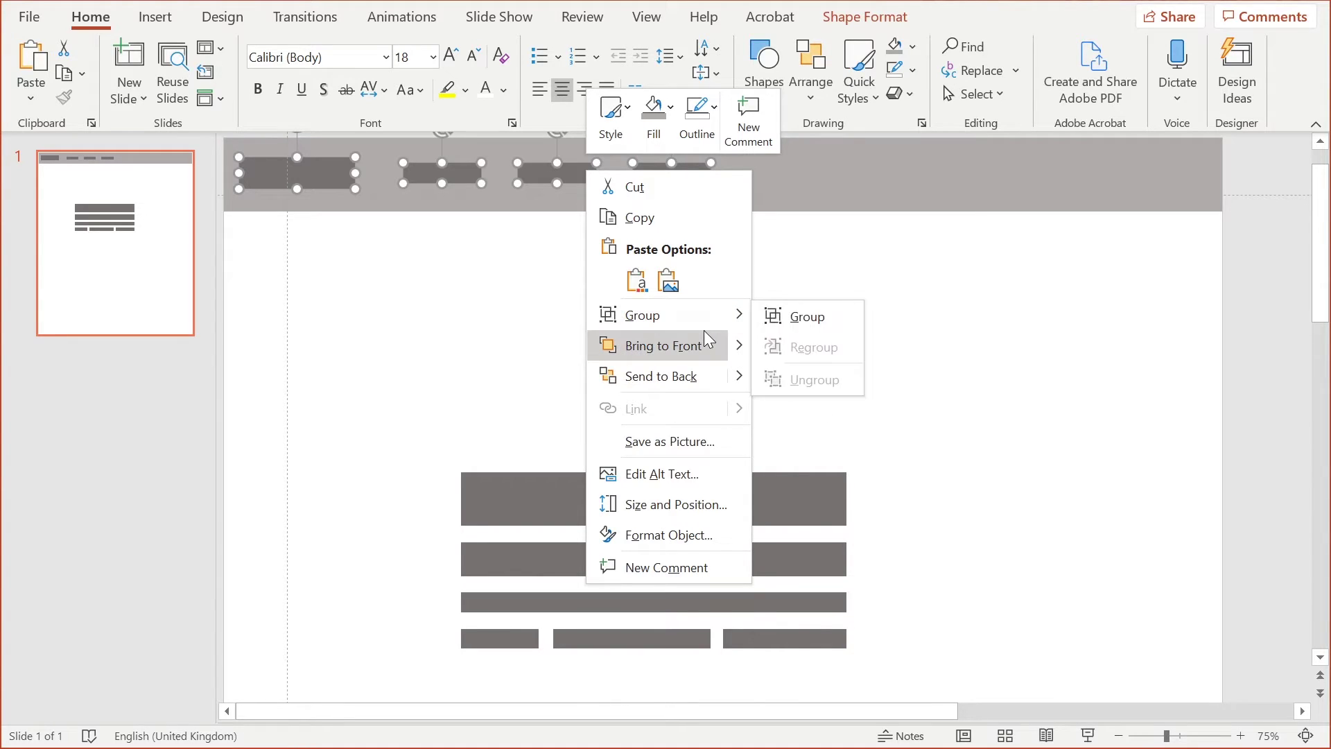
key(Escape)
key(Escape)
click(764, 275)
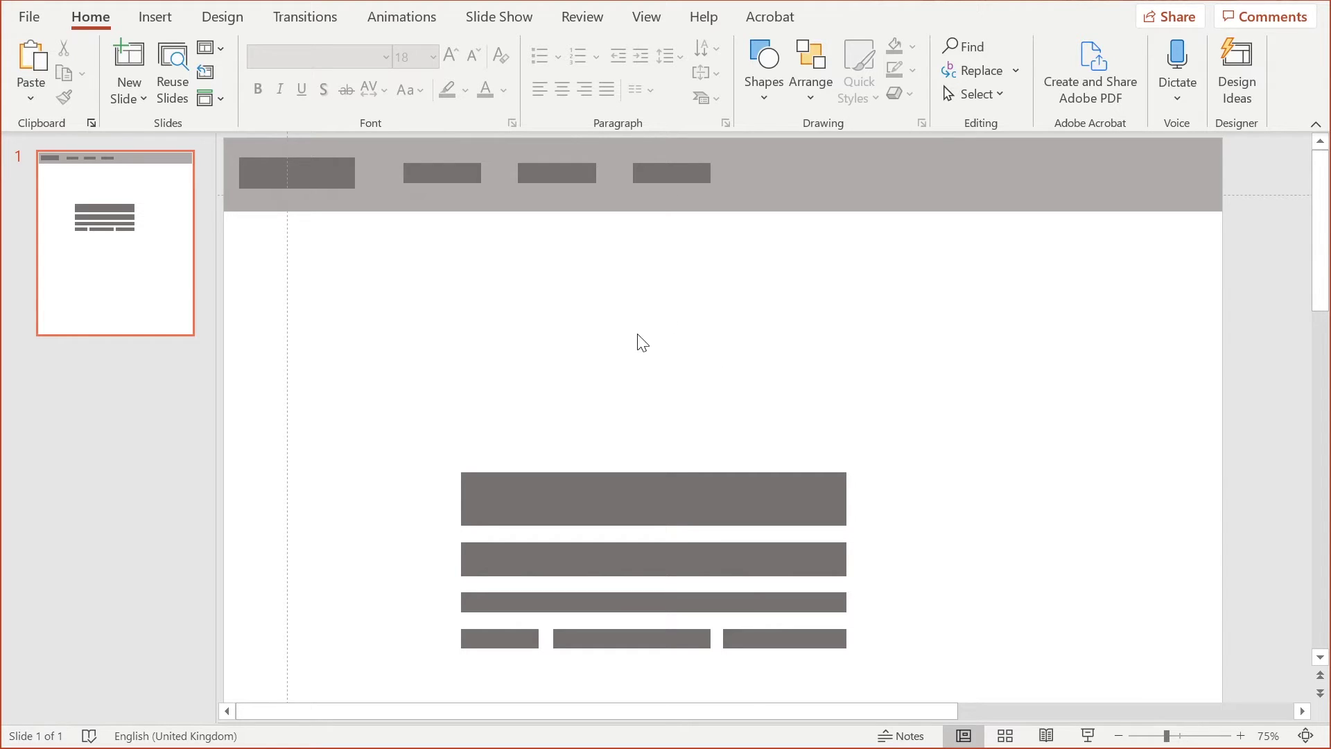
Step: Duplicate the spare X placeholder and stretch it into a full-width hero under the nav bar
scroll(642, 343, down, 1)
ctrl+scroll(684, 303, down, 3)
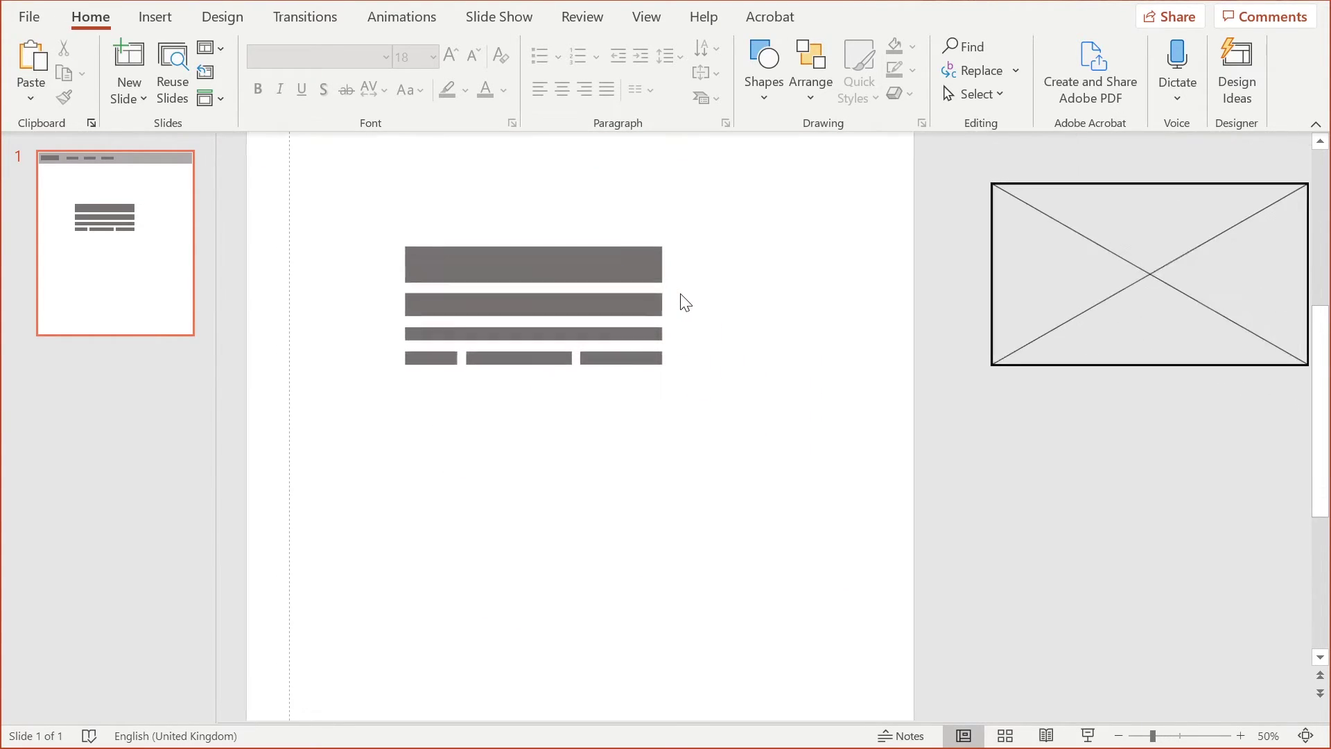
click(1060, 344)
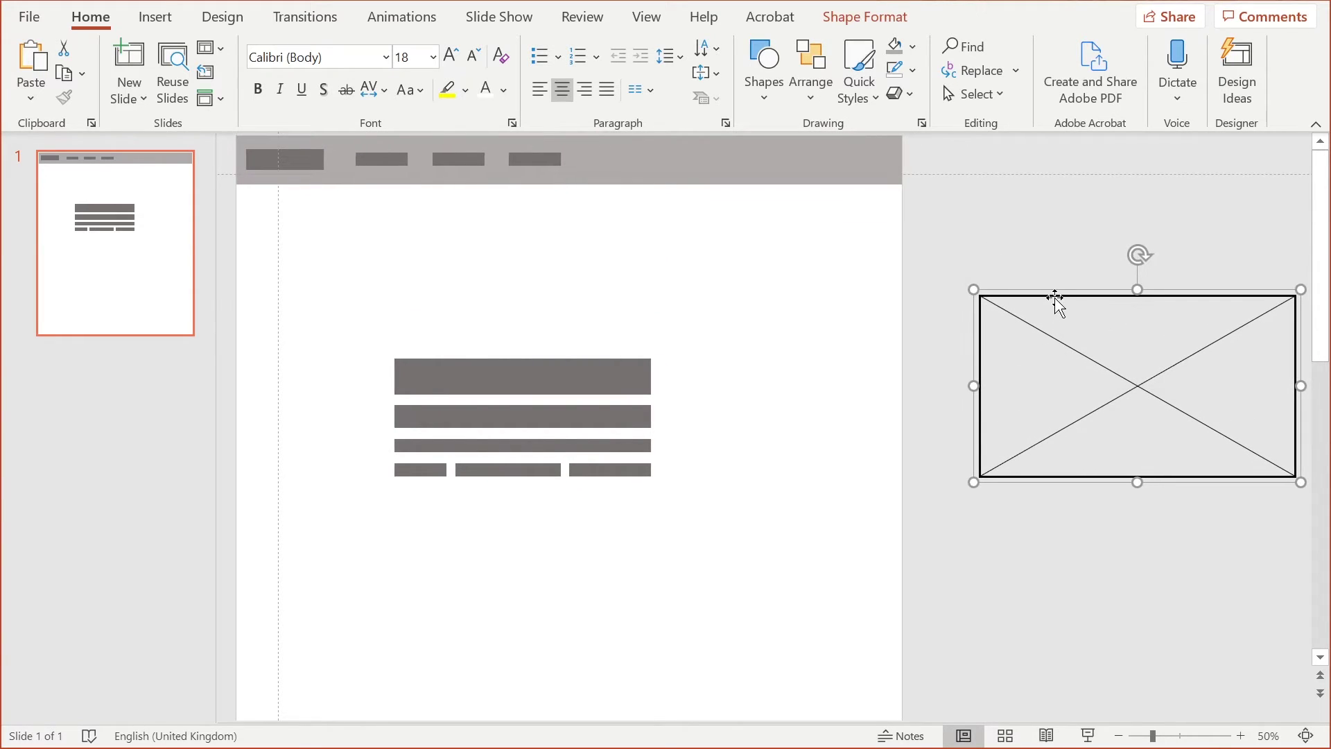
ctrl+drag(1060, 305, 296, 193)
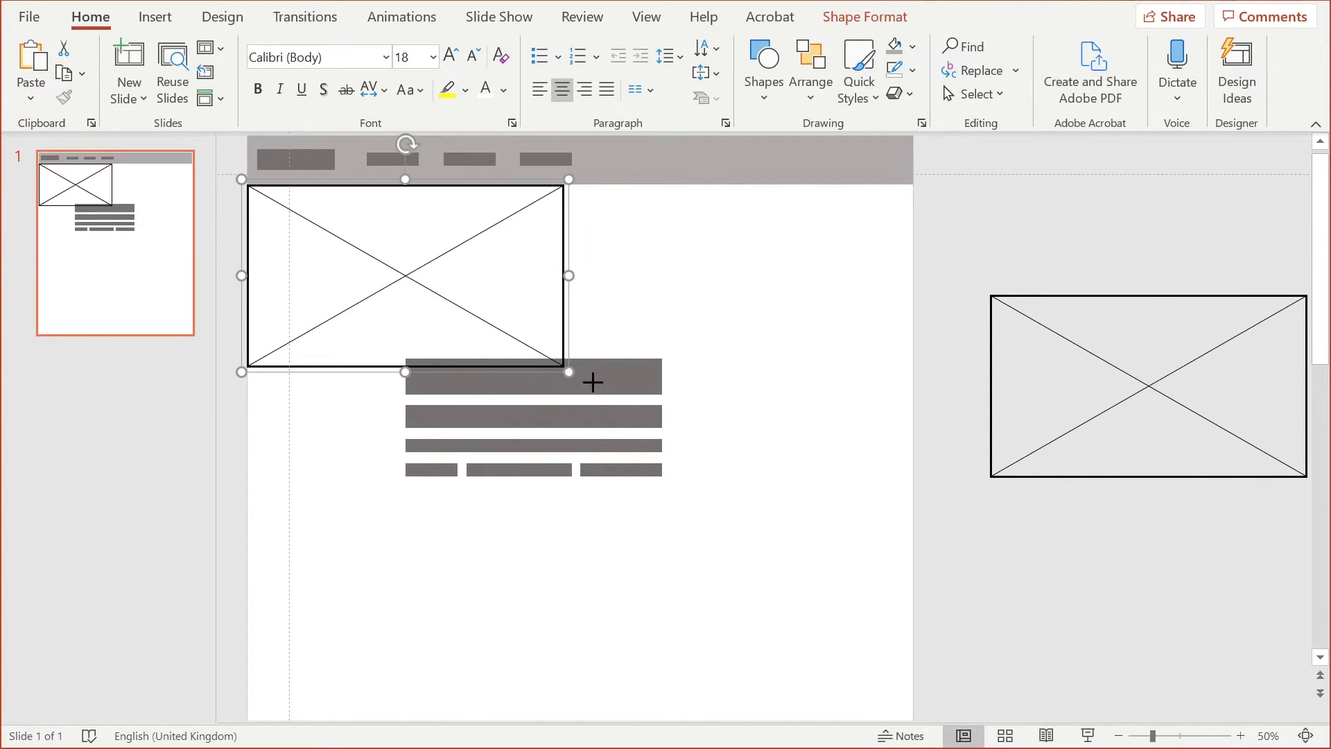
drag(593, 381, 912, 451)
click(563, 410)
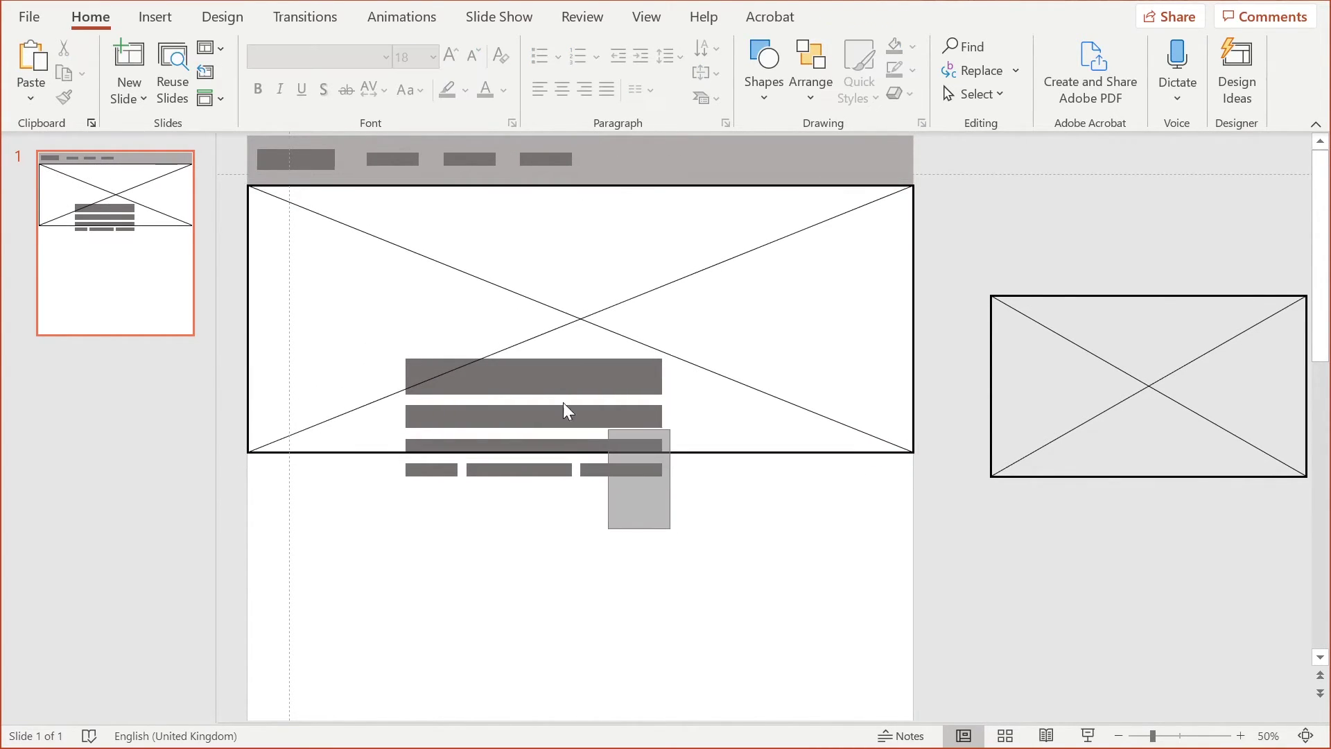
Step: Select all the grey text bars and move them off the slide to the right
drag(562, 411, 401, 328)
mouse_move(452, 371)
mouse_down()
mouse_move(451, 488)
mouse_move(621, 549)
mouse_move(1208, 543)
mouse_up()
click(716, 556)
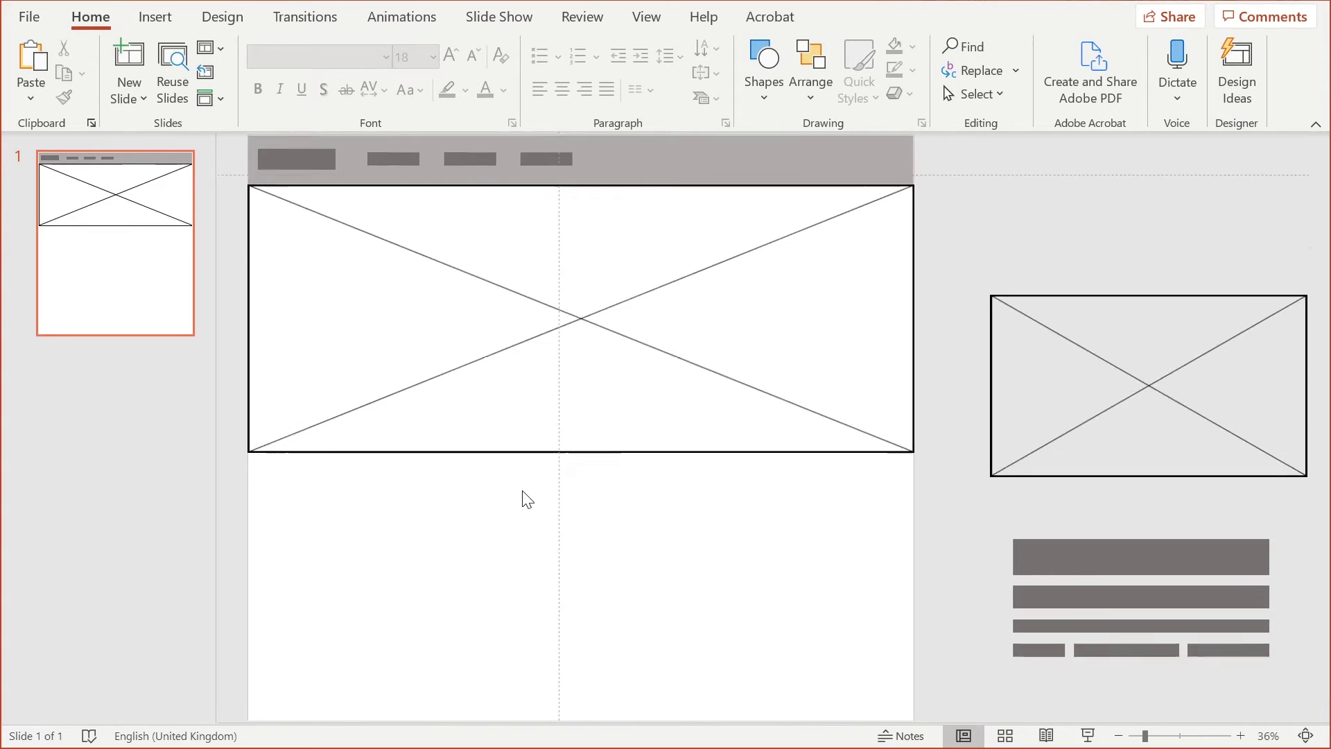
scroll(525, 493, down, 3)
scroll(716, 416, up, 1)
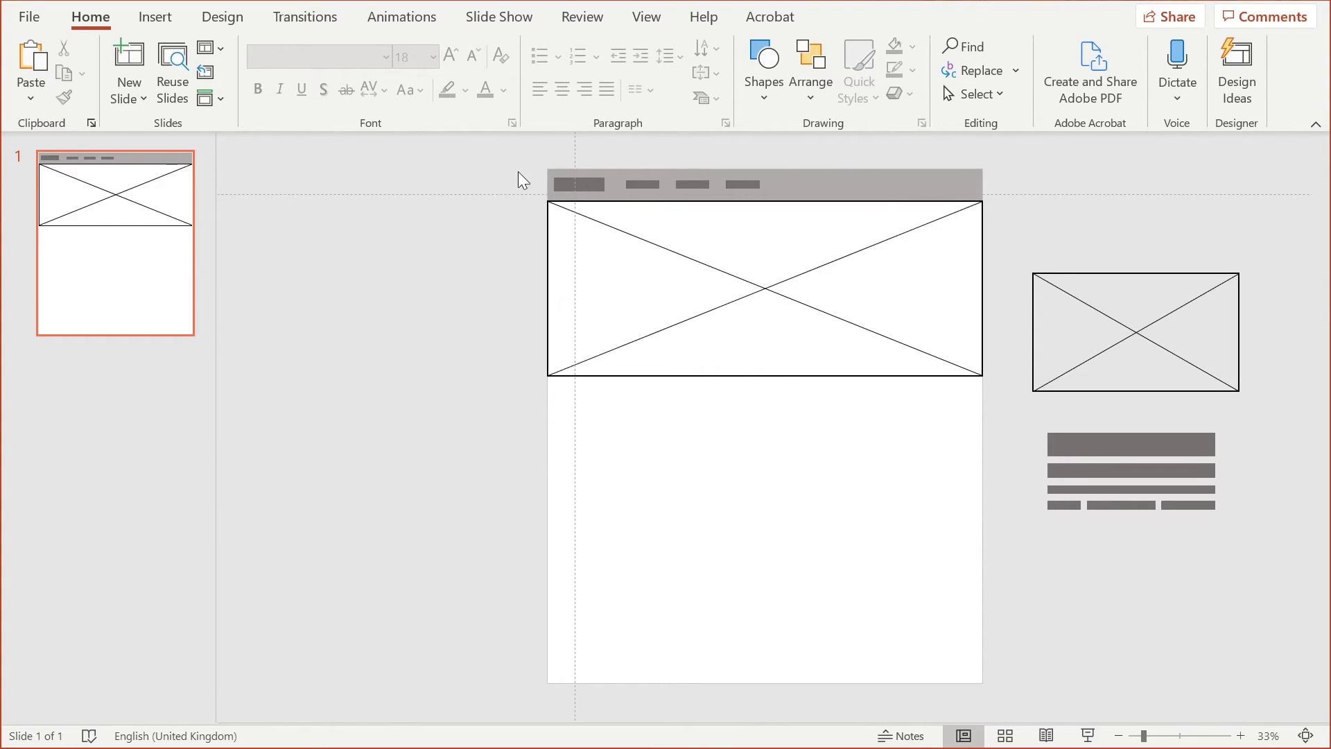
Step: Paste a copy of a grey bar and move it to the slide's lower left
click(1130, 448)
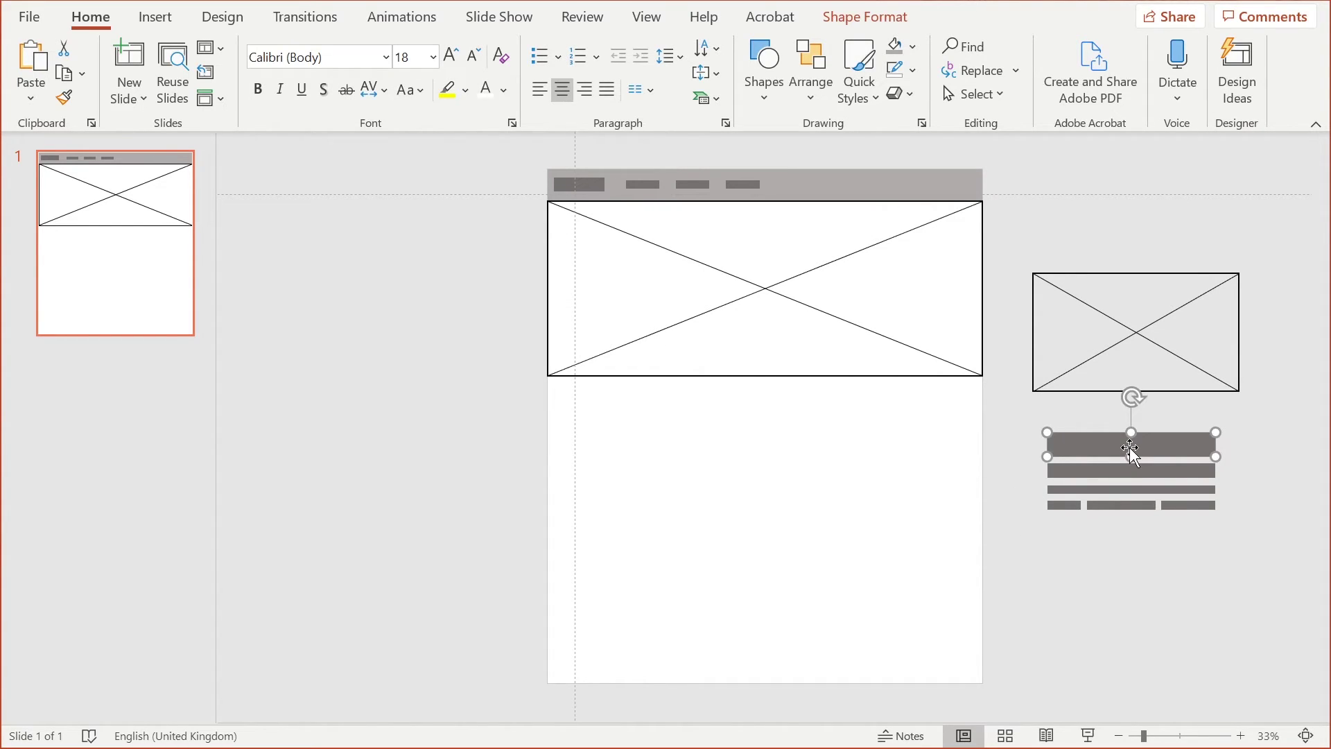
key(ctrl+v)
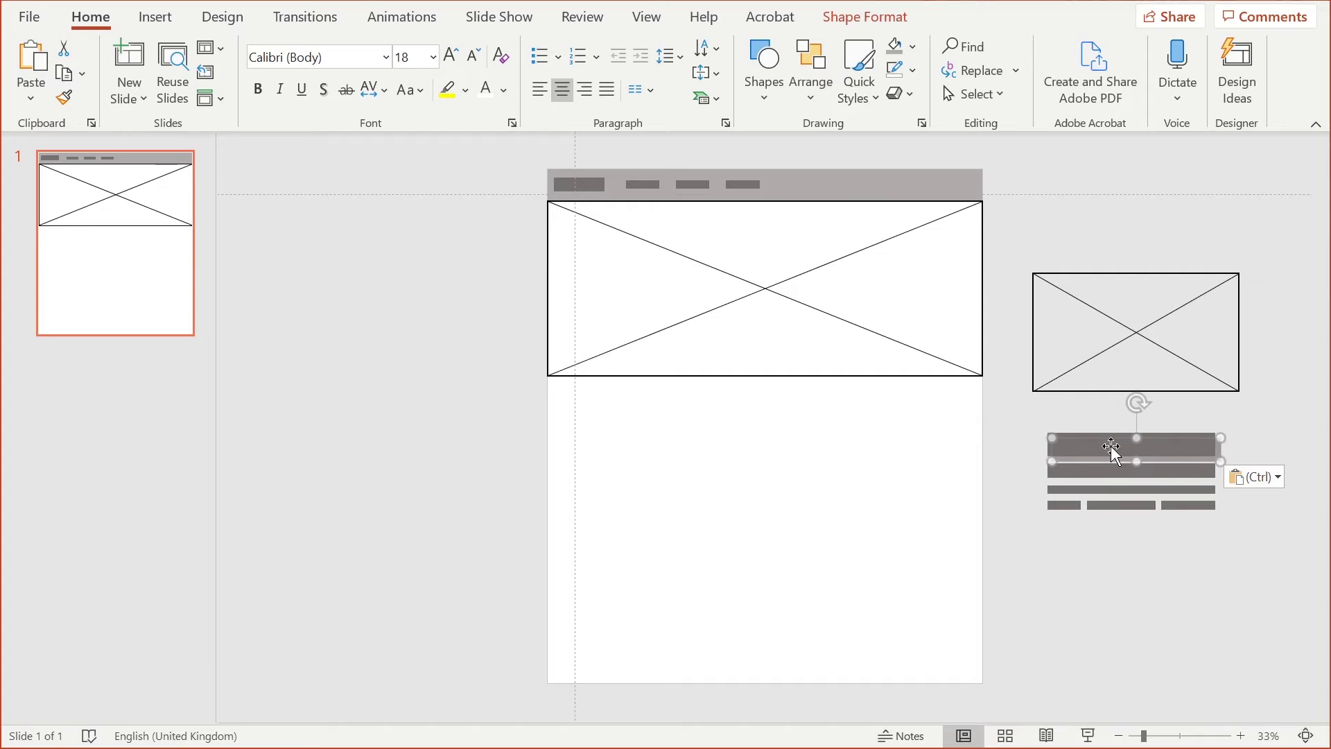
drag(1112, 449, 729, 265)
click(907, 238)
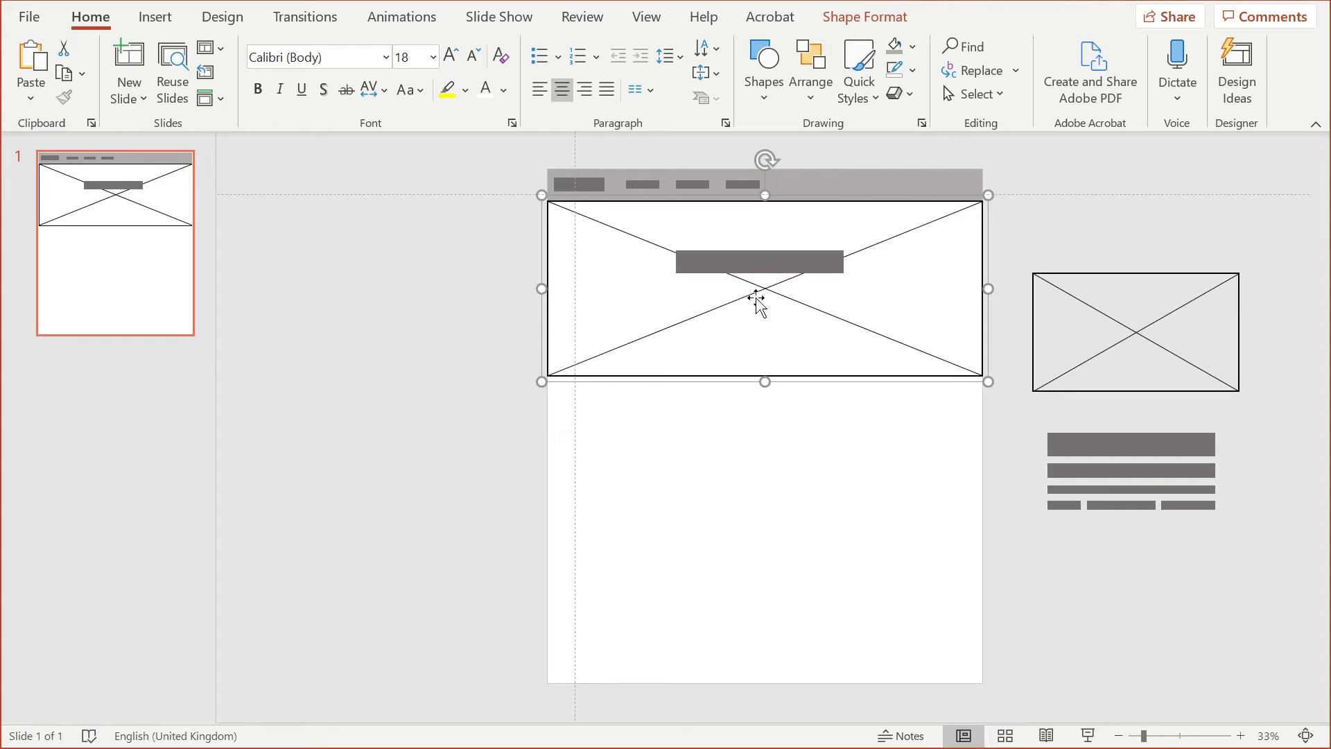
drag(770, 261, 670, 590)
Step: Bring a placeholder copy below the hero, shrink it to card size, and narrow the bar beneath it
click(1076, 298)
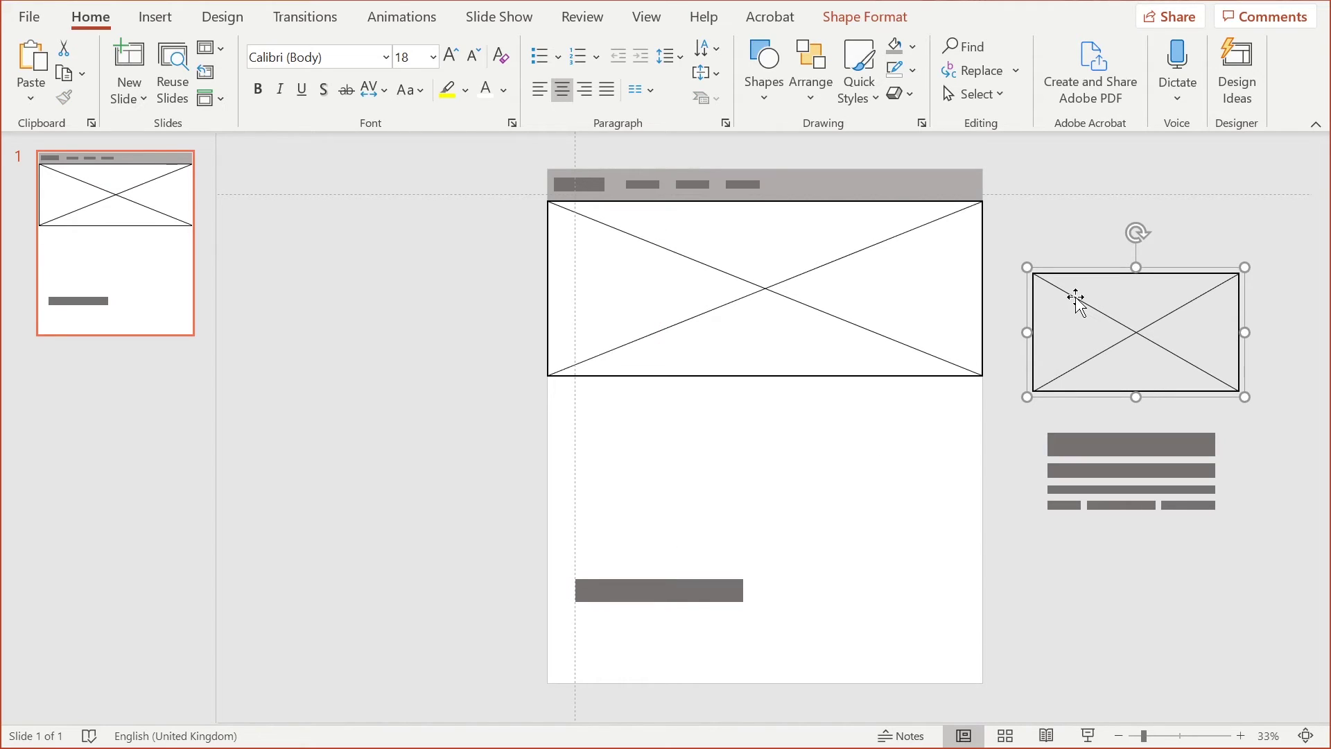
drag(1127, 355, 663, 472)
drag(784, 520, 699, 469)
drag(702, 586, 563, 387)
click(760, 522)
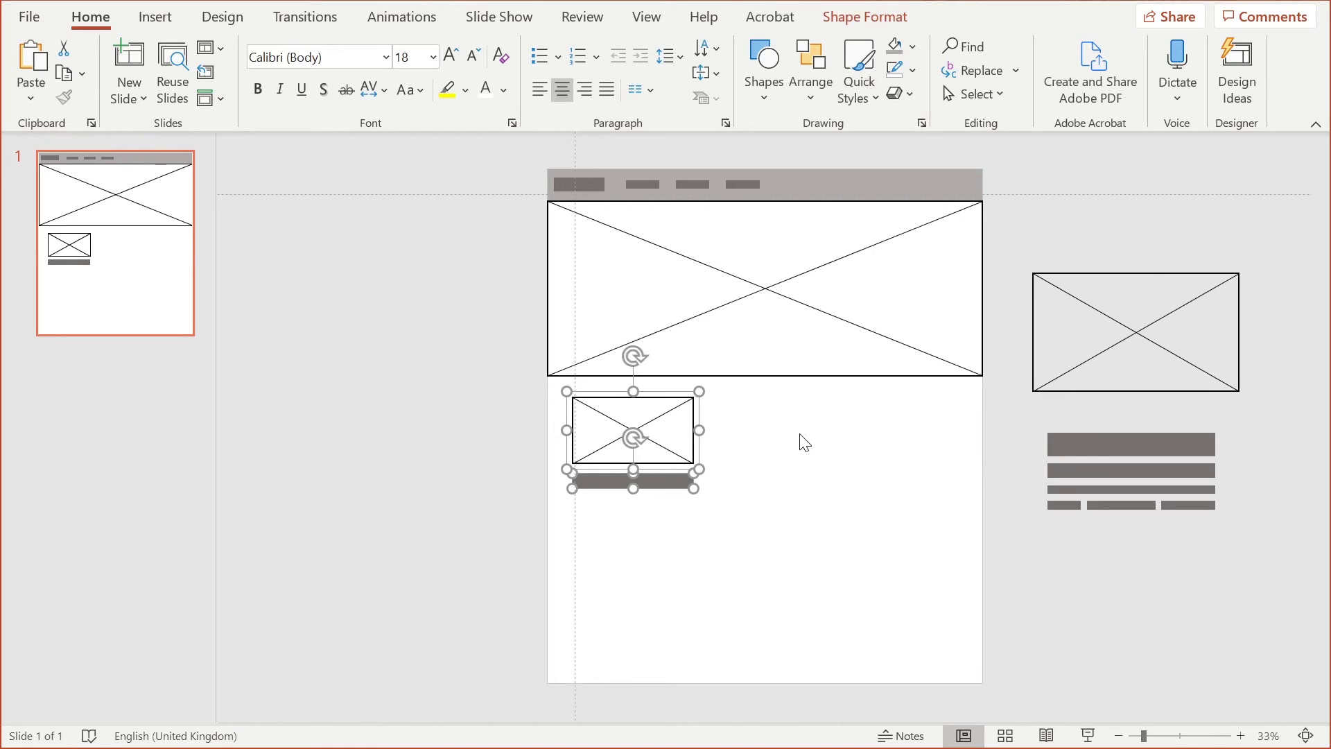
Step: Duplicate the image card and move the copy beside the first
key(ctrl+c)
key(ctrl+v)
drag(690, 438, 822, 441)
Step: Group the second image with its caption bar and duplicate the group into a third slot
drag(692, 490, 721, 393)
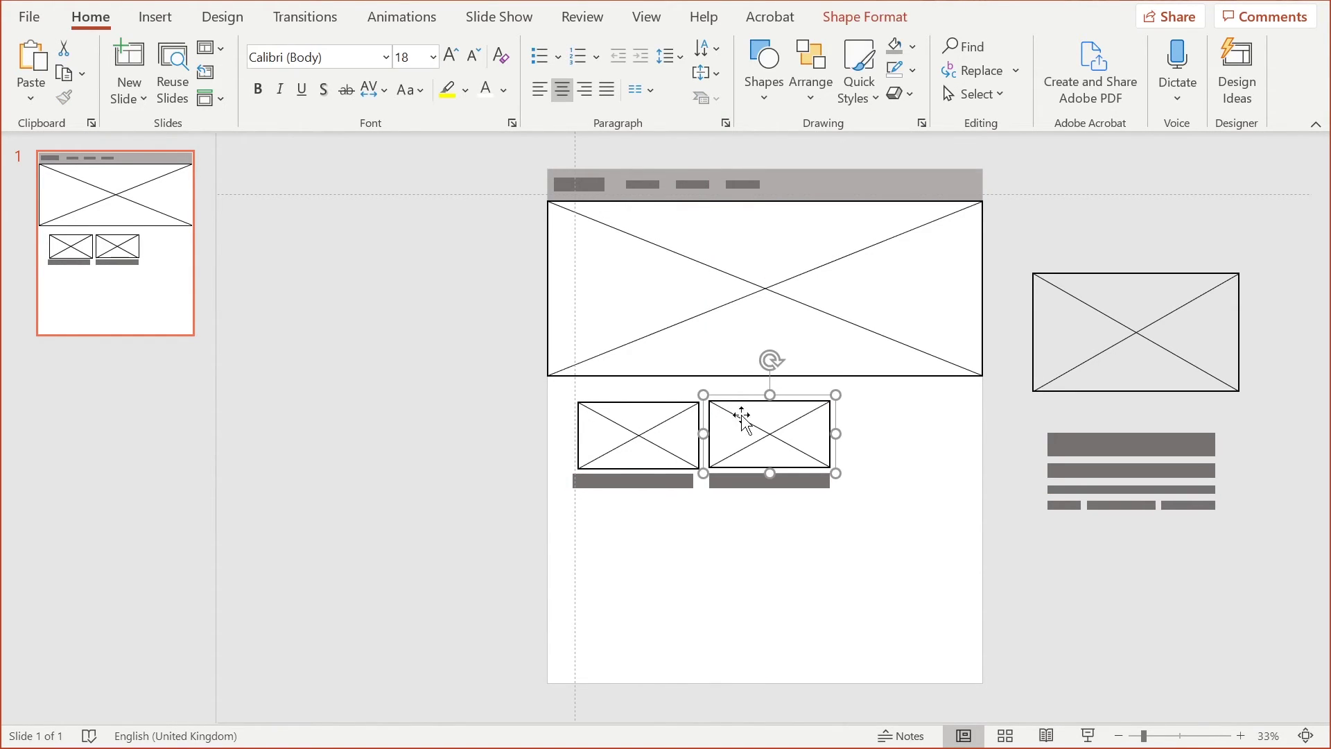
right_click(743, 478)
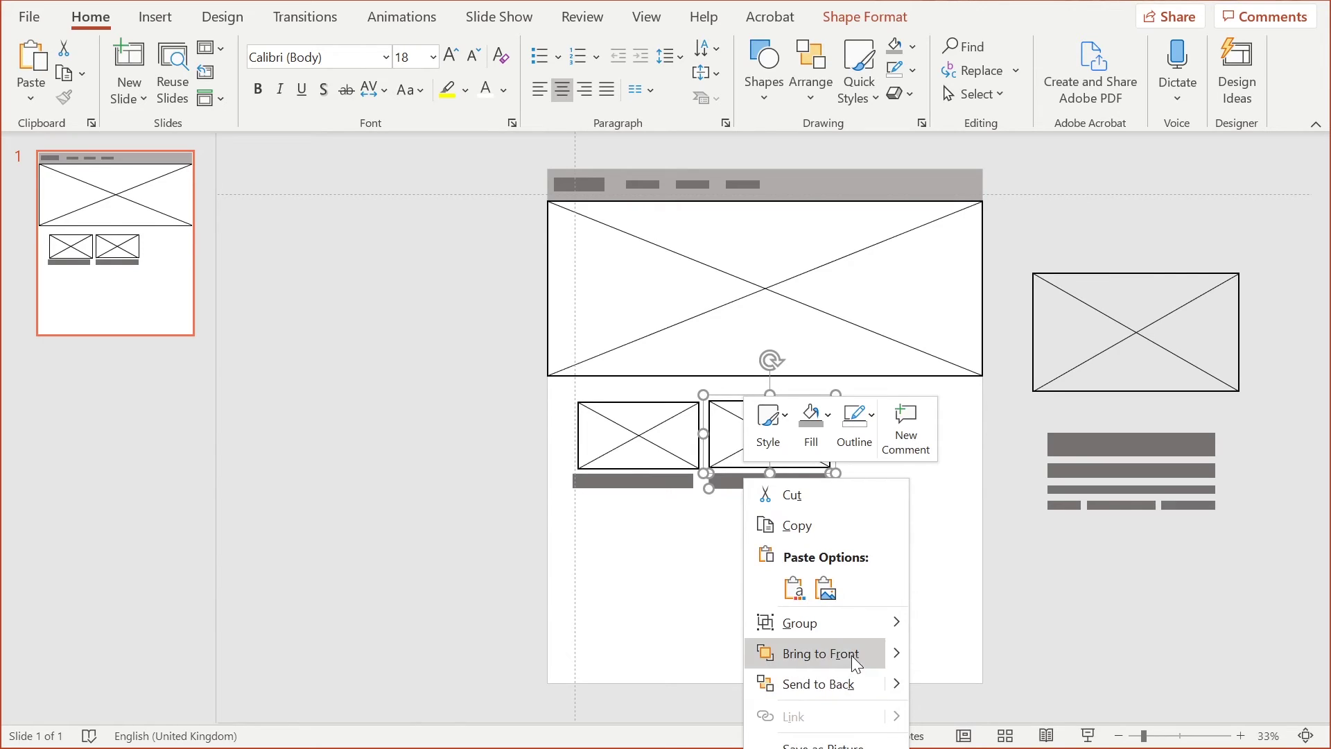
mouse_move(824, 624)
click(932, 622)
click(812, 544)
click(780, 463)
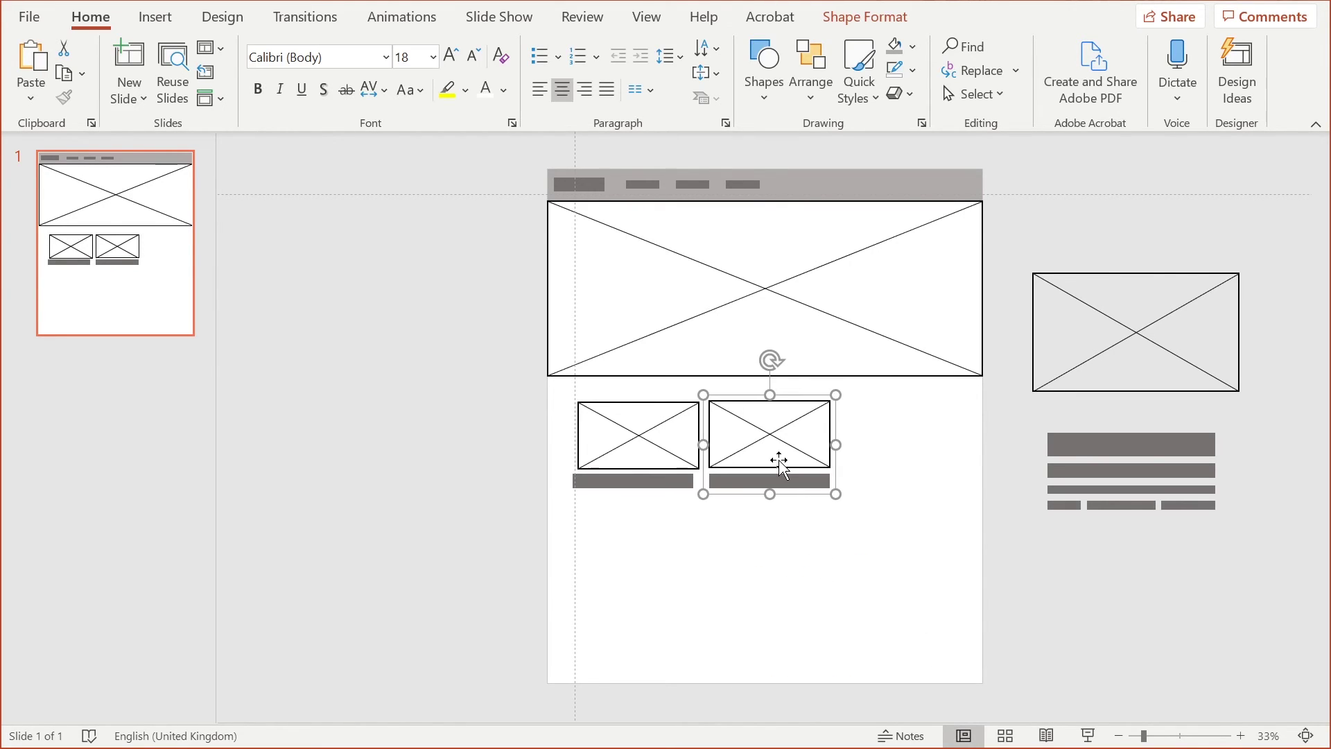
key(ctrl+d)
drag(785, 469, 918, 459)
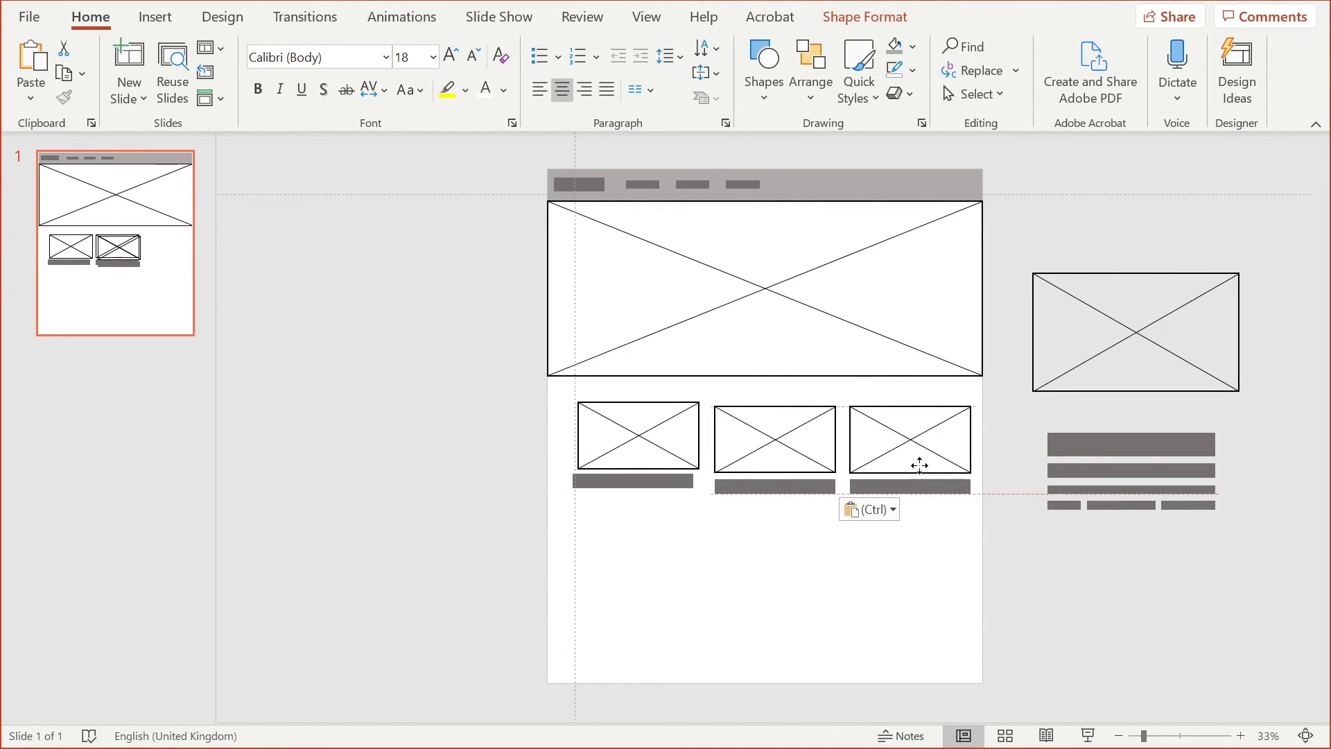
Step: Align the three cards, nudging the middle, right, and left card parts into line
click(800, 457)
drag(800, 457, 793, 450)
drag(884, 457, 873, 446)
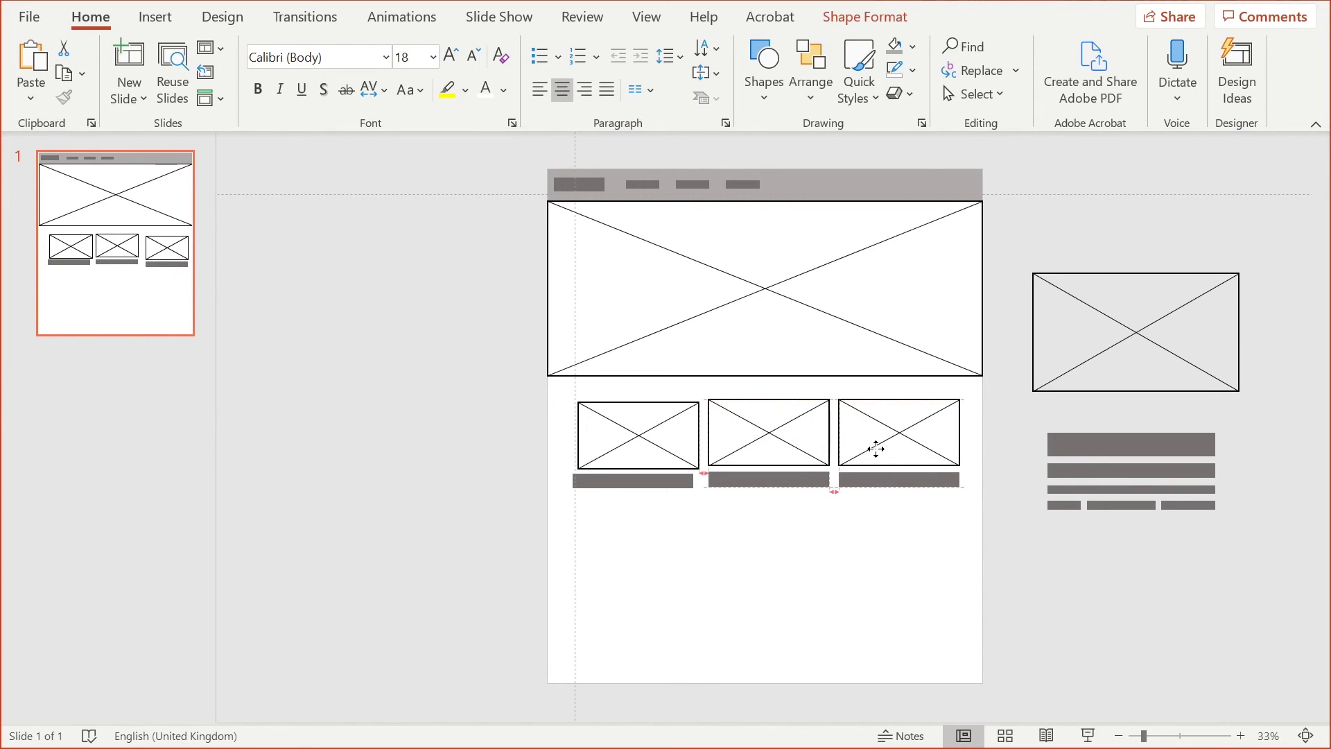
click(779, 447)
click(633, 440)
key(Up)
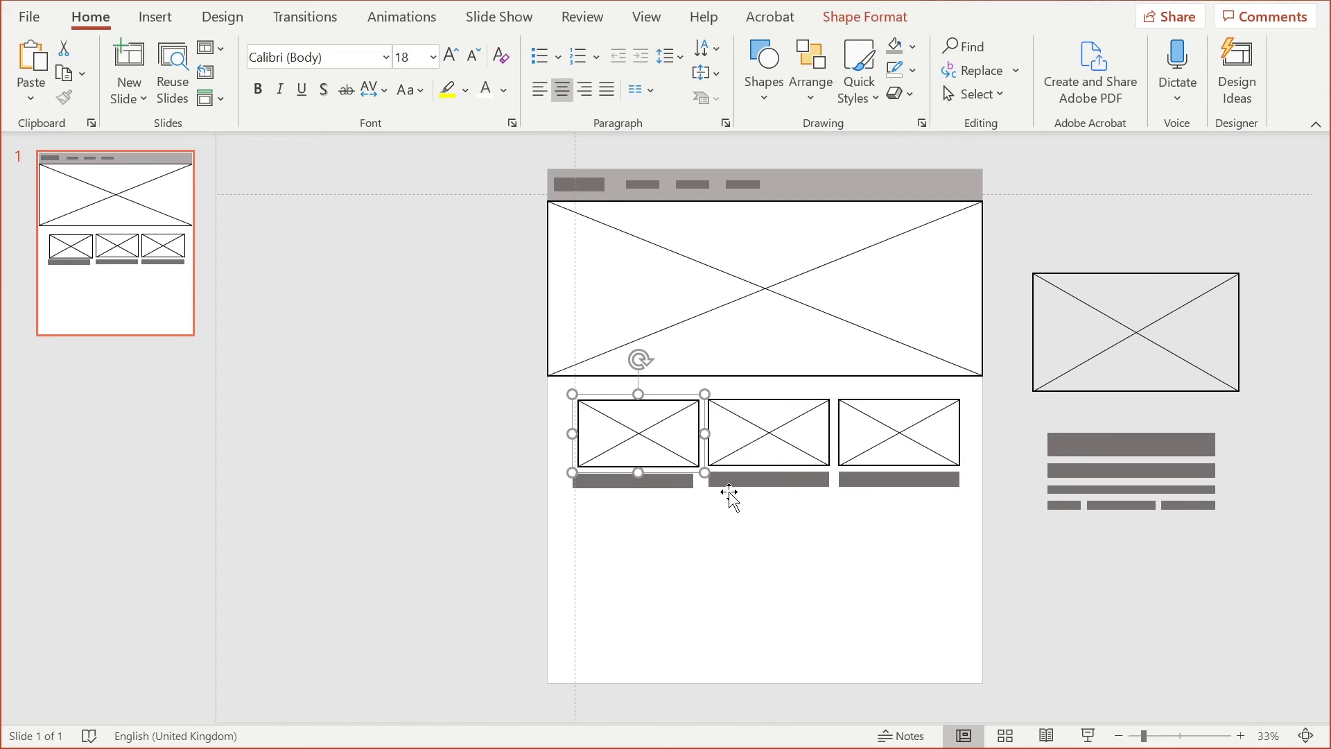
click(737, 556)
click(676, 483)
key(Up)
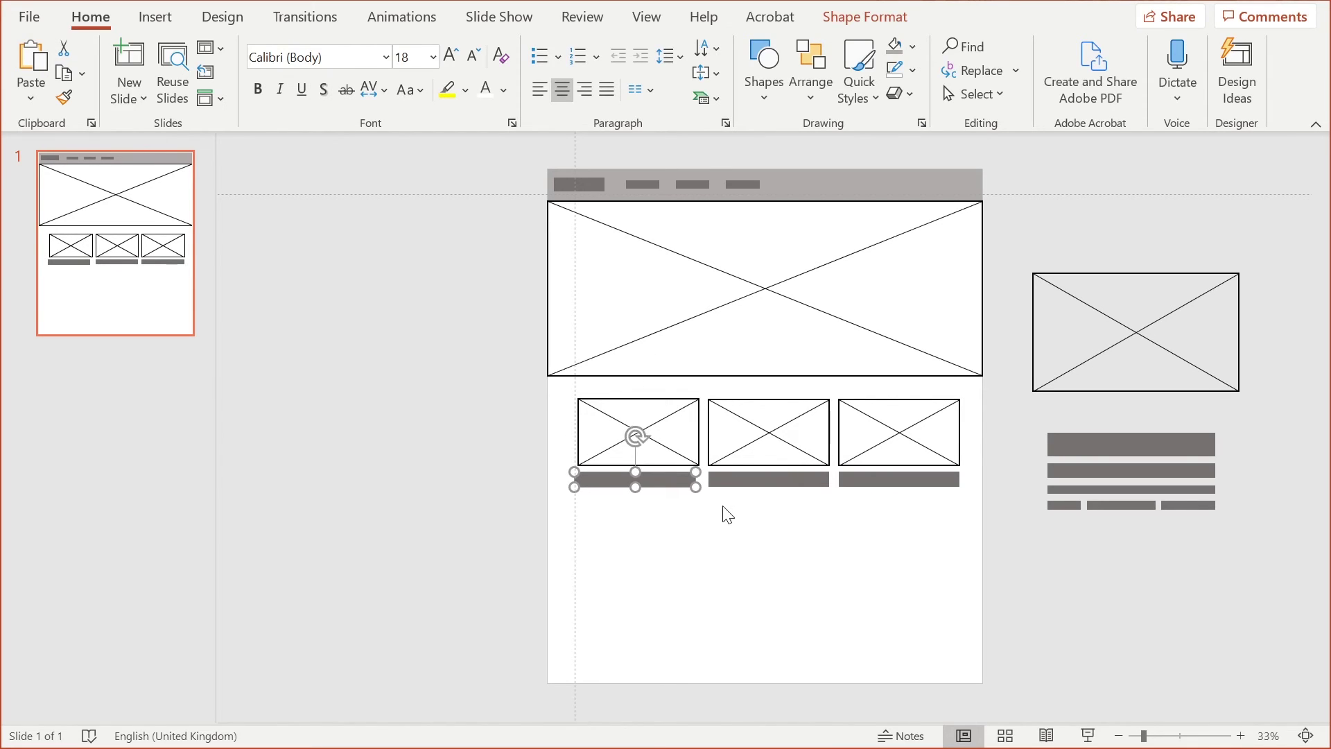
key(Right)
click(787, 542)
click(662, 461)
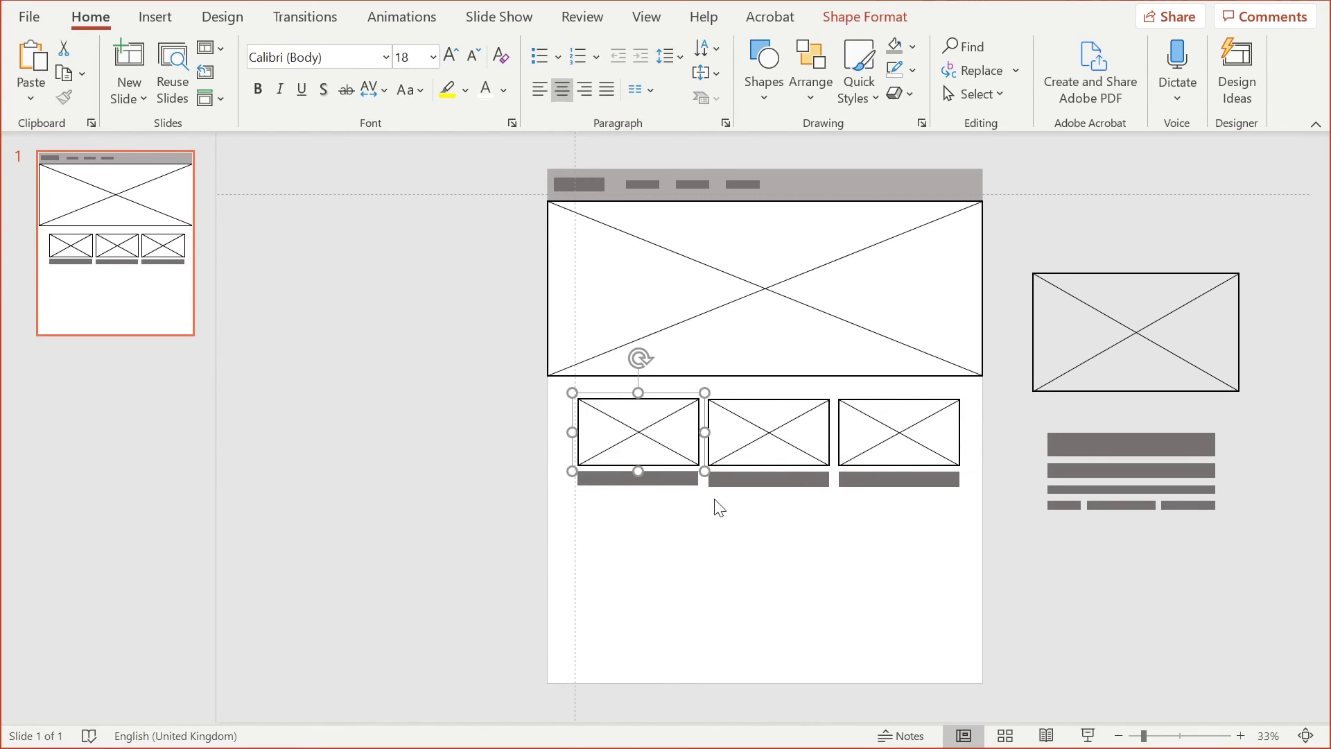
key(Left)
key(Left)
click(714, 532)
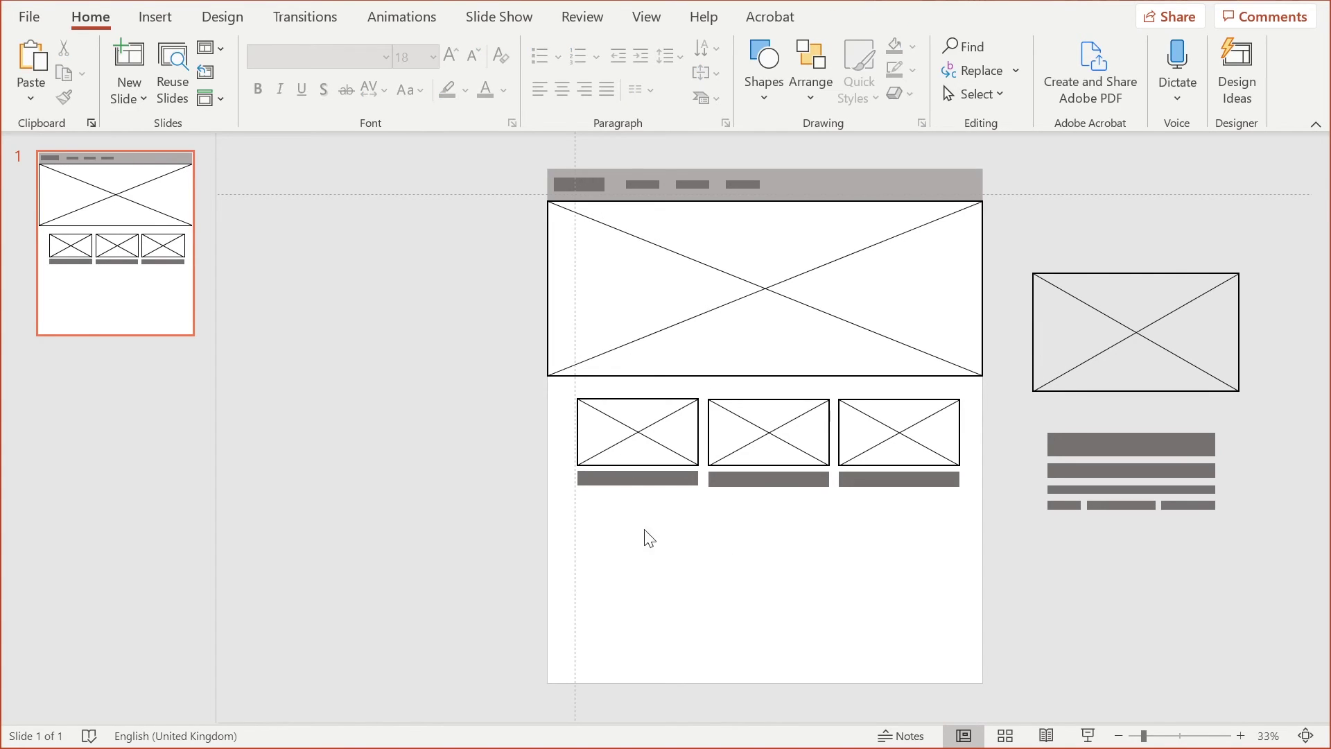
Step: Copy the row of three cards and paste it below as a second row
drag(559, 518, 990, 388)
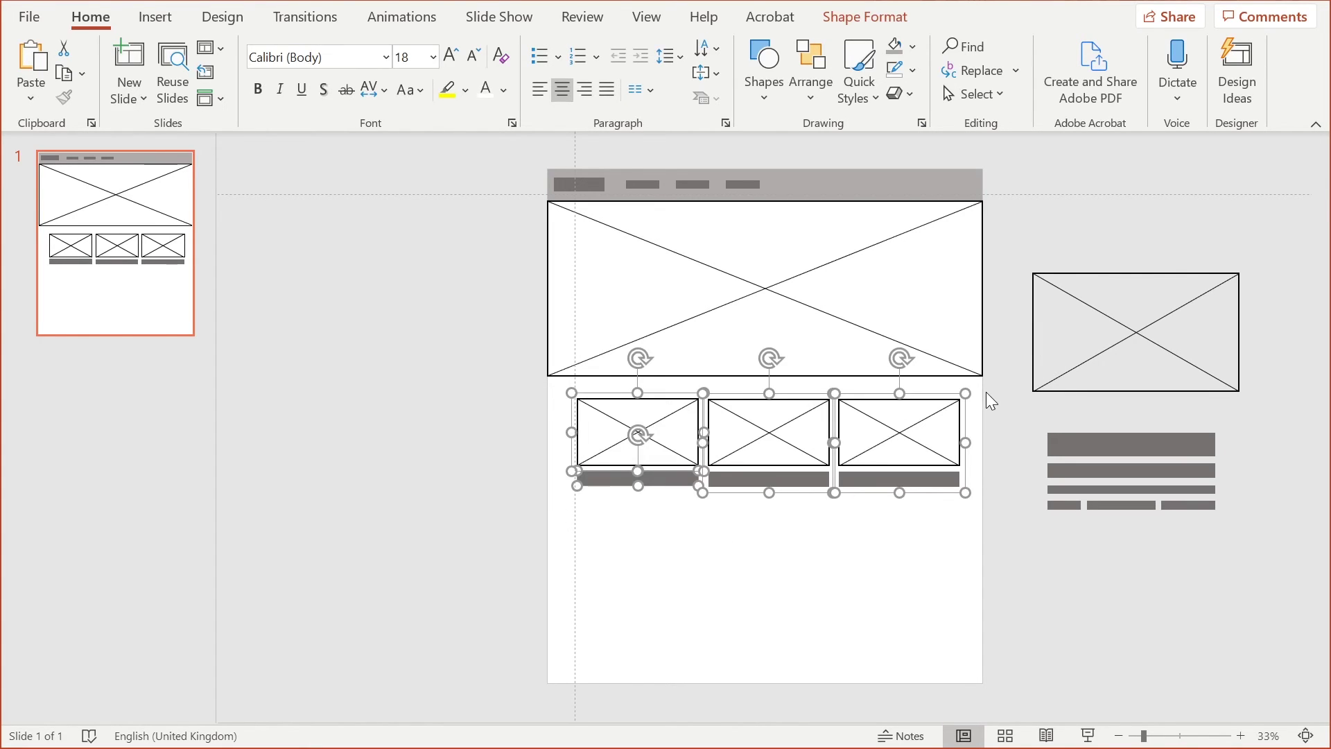
key(ctrl+c)
key(ctrl+v)
drag(786, 422, 781, 529)
click(1142, 612)
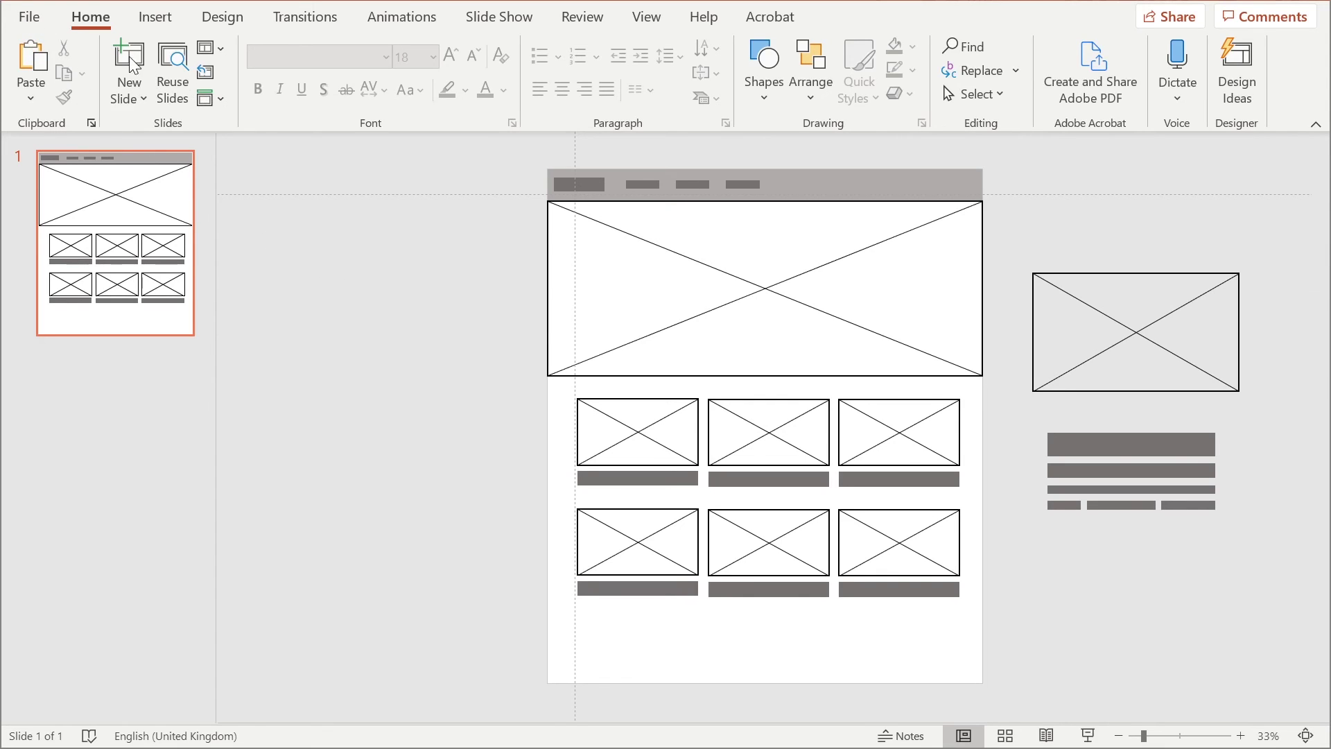
click(30, 18)
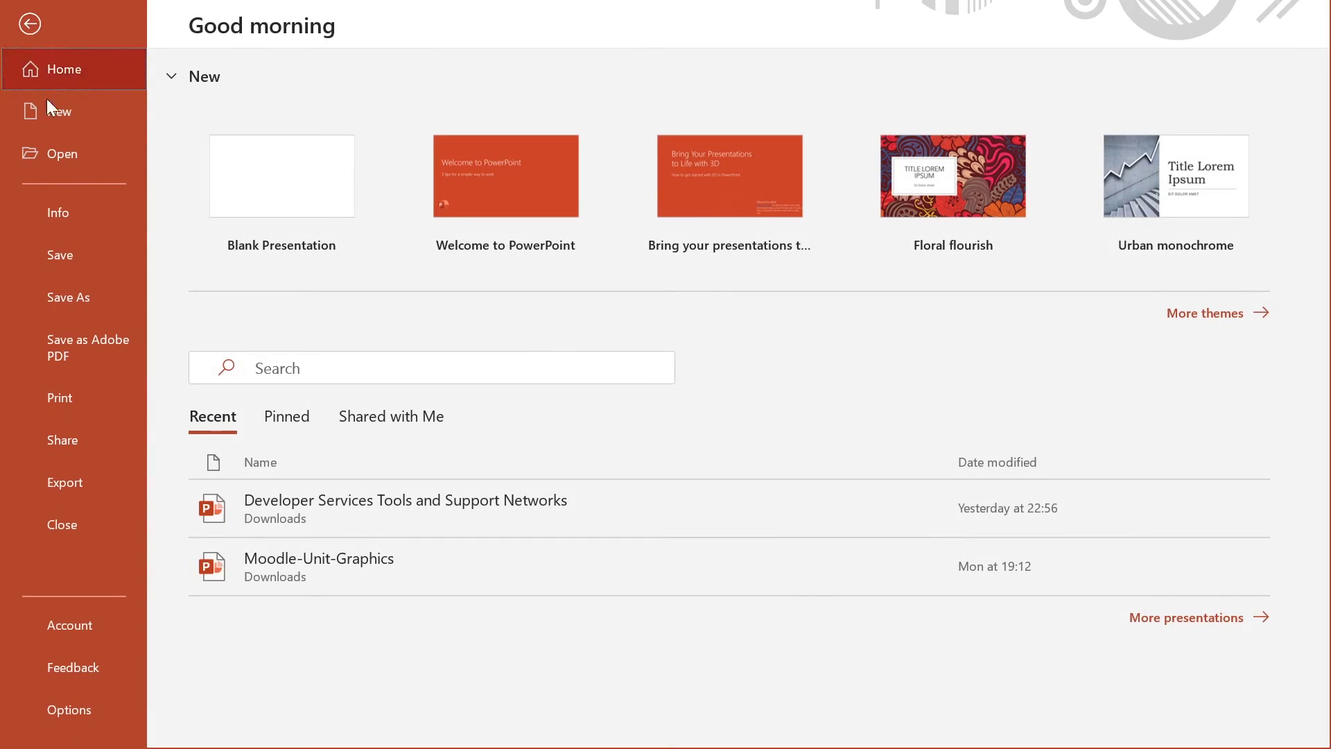
click(94, 298)
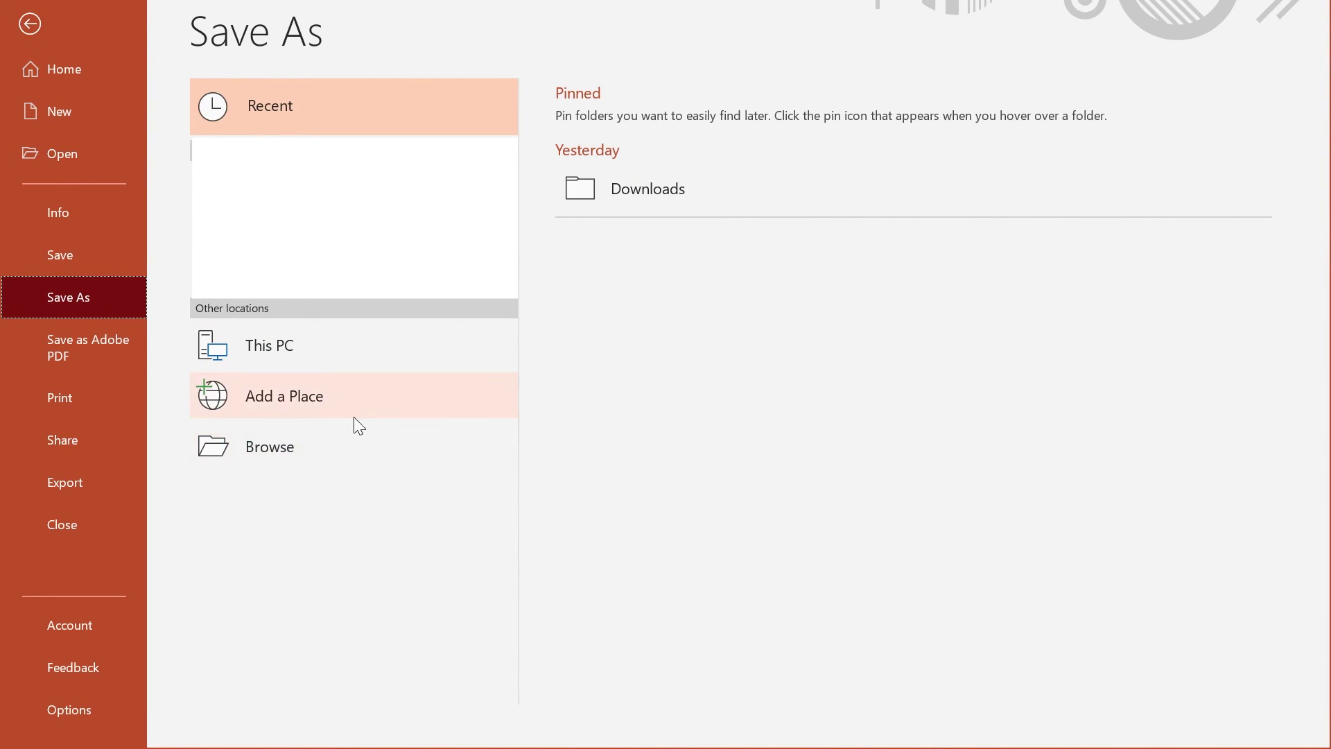
click(312, 344)
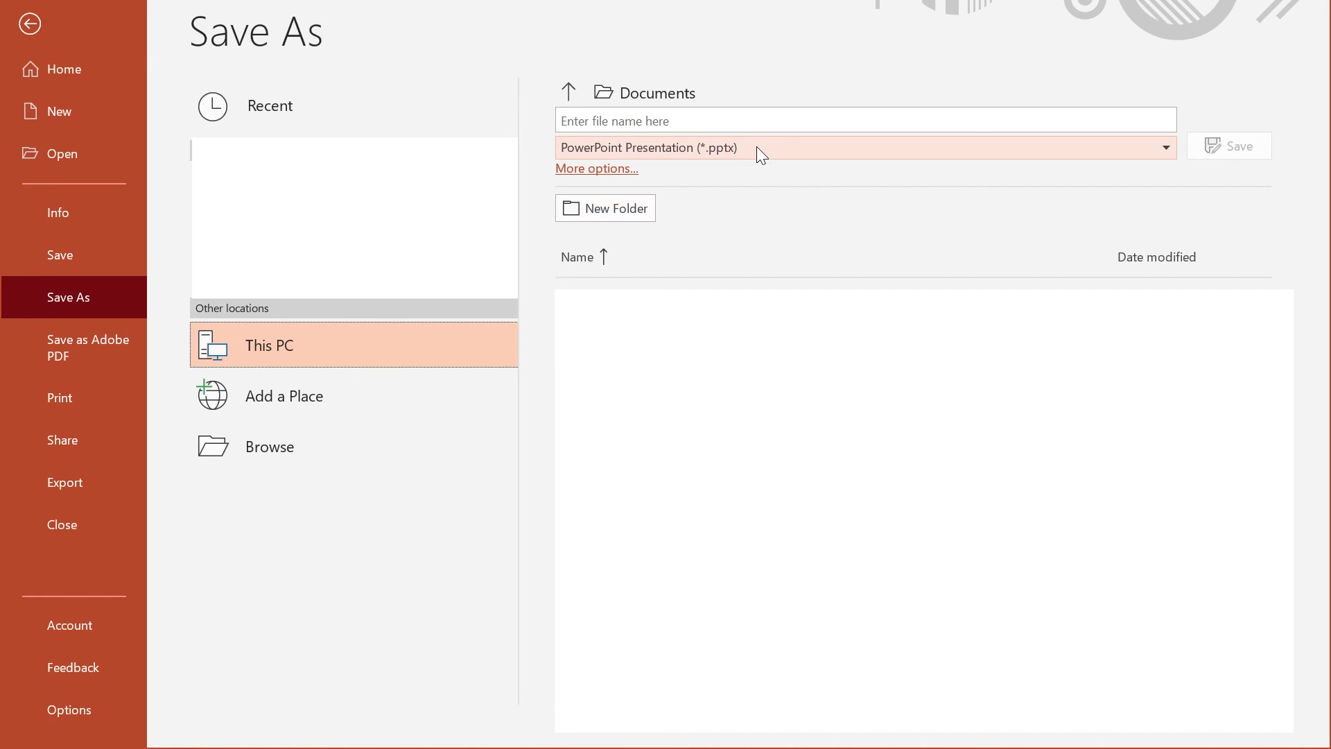
click(715, 151)
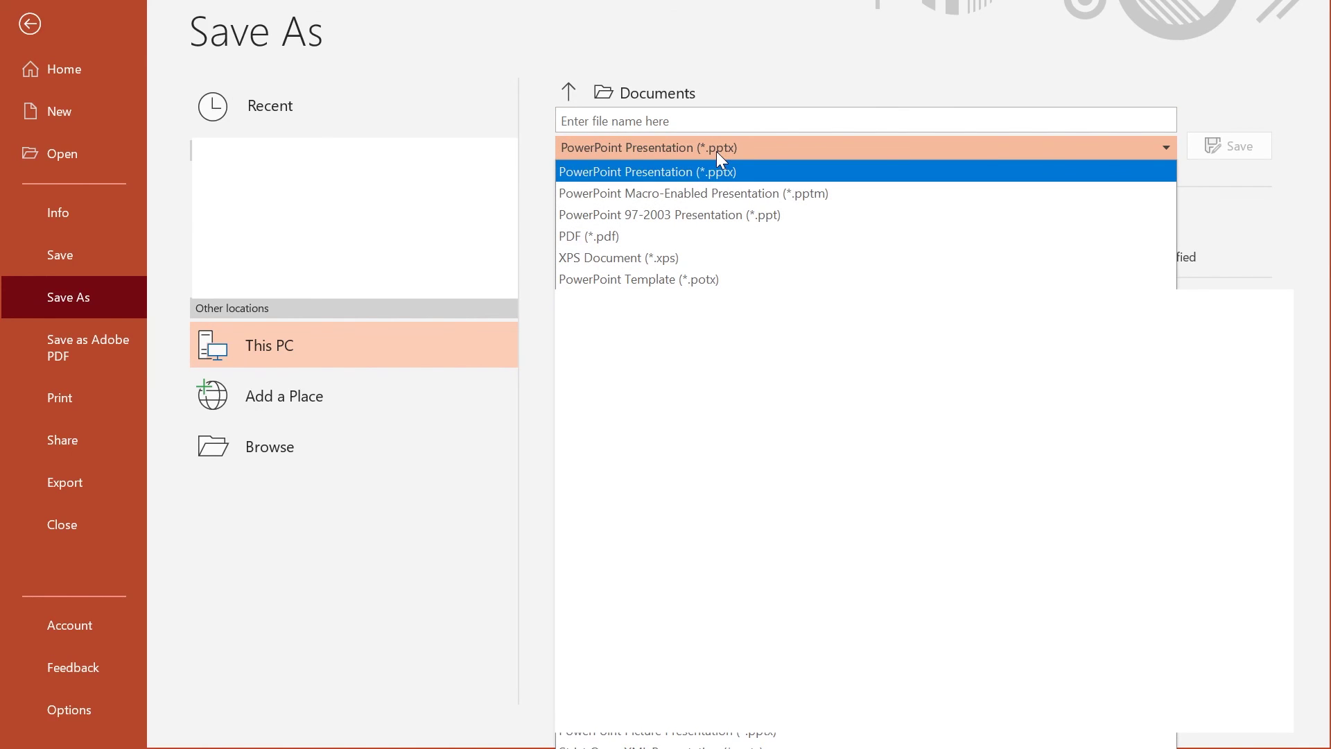
click(659, 558)
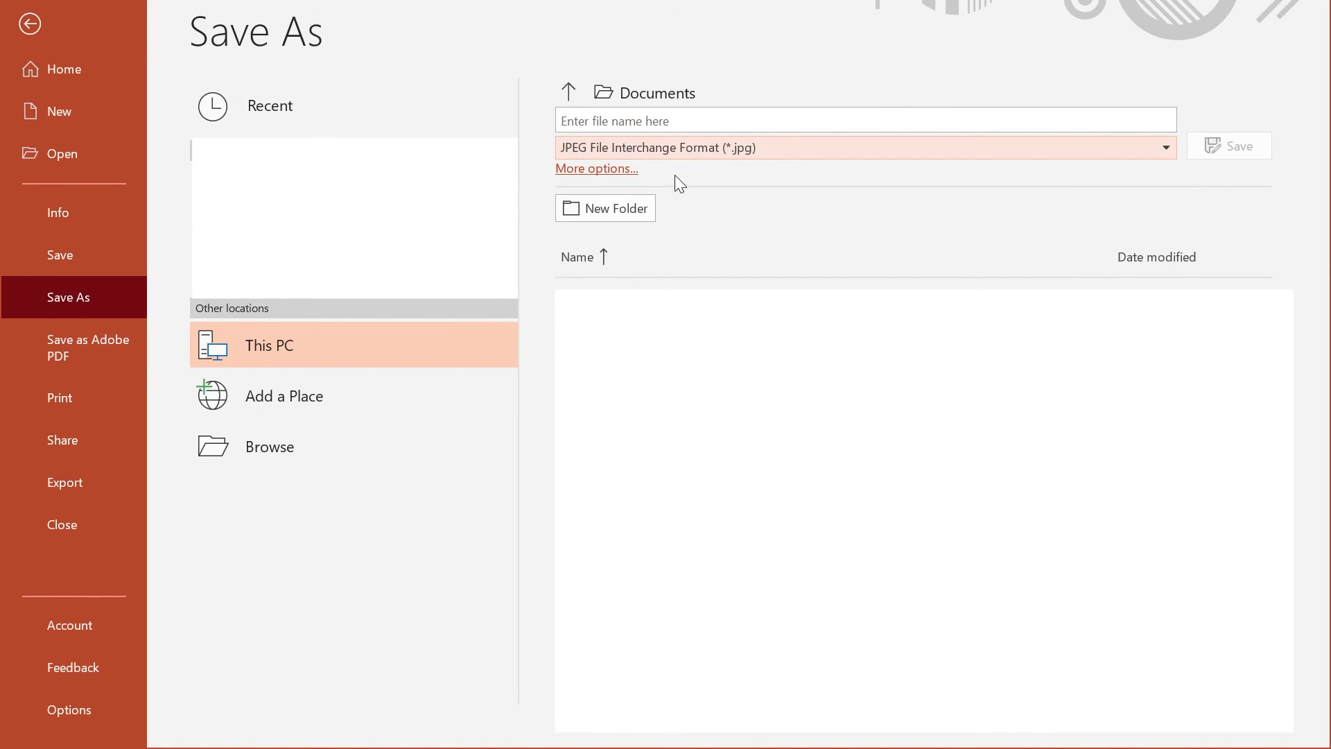
click(677, 121)
text(asdas)
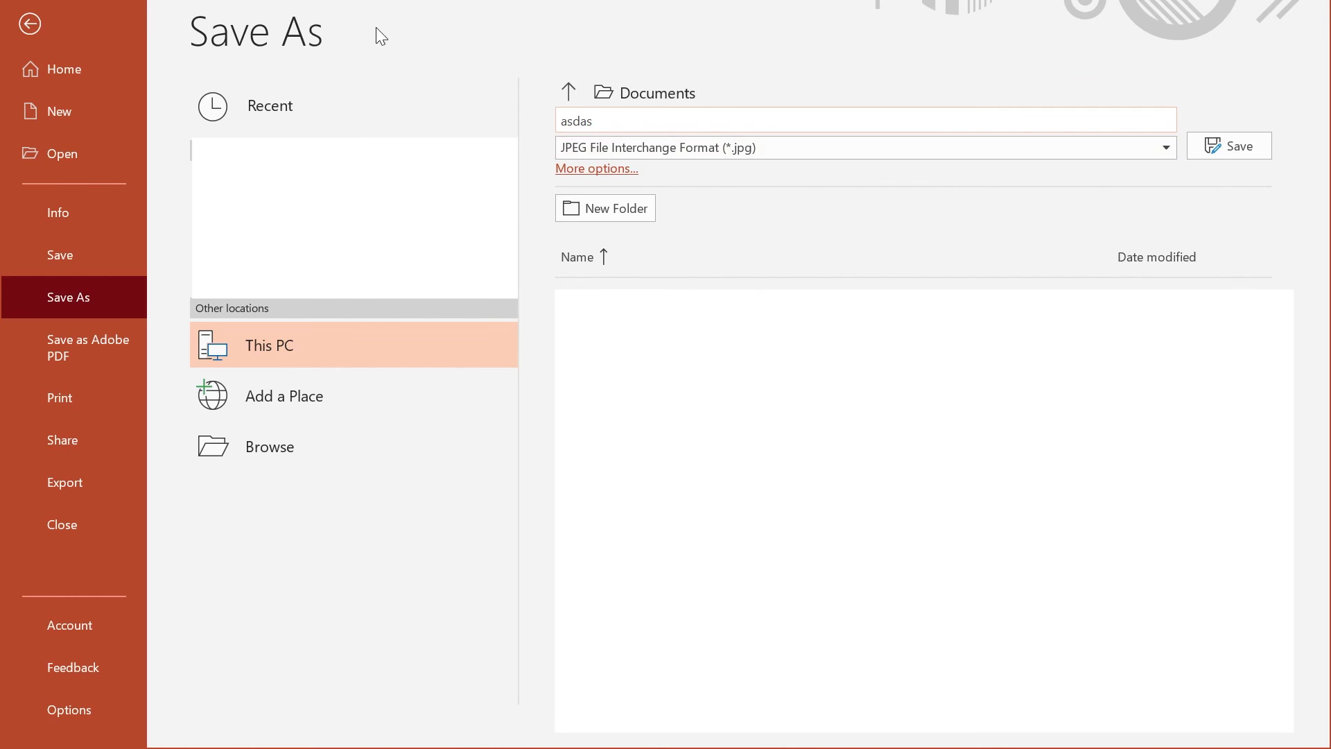
click(30, 25)
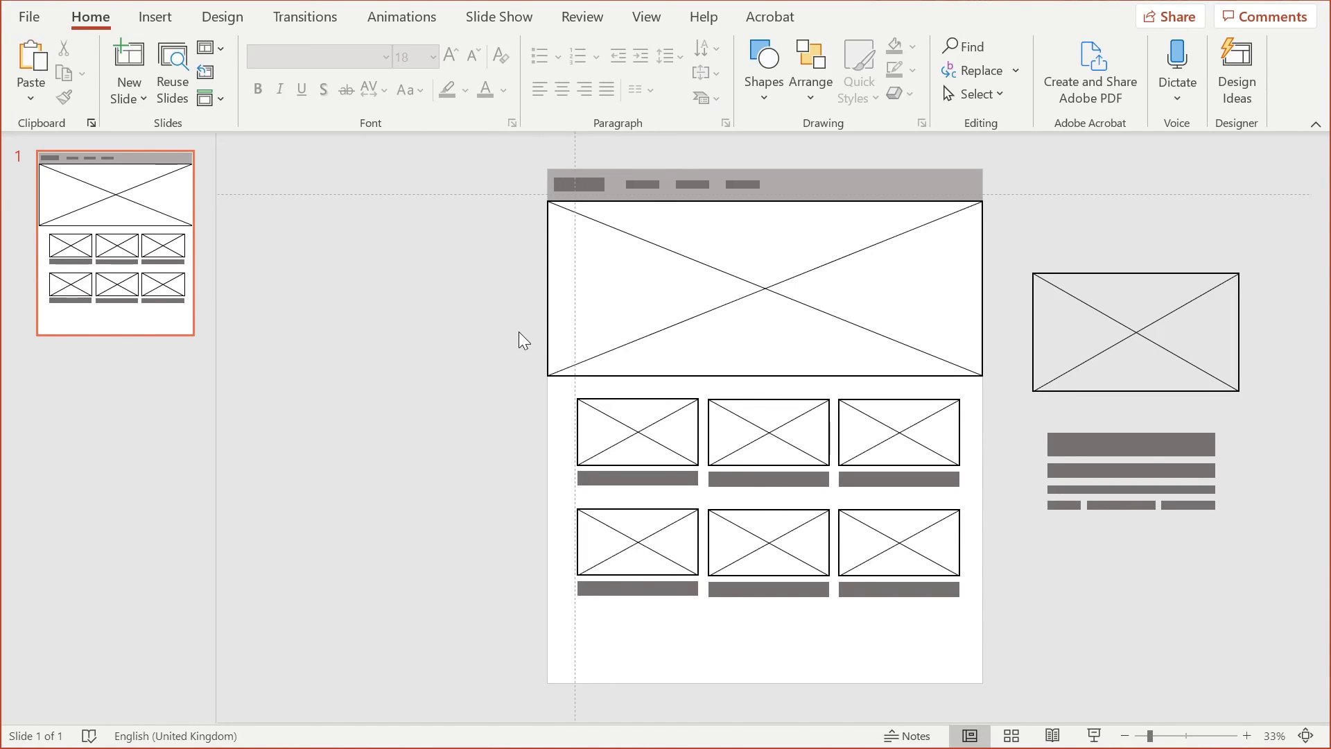